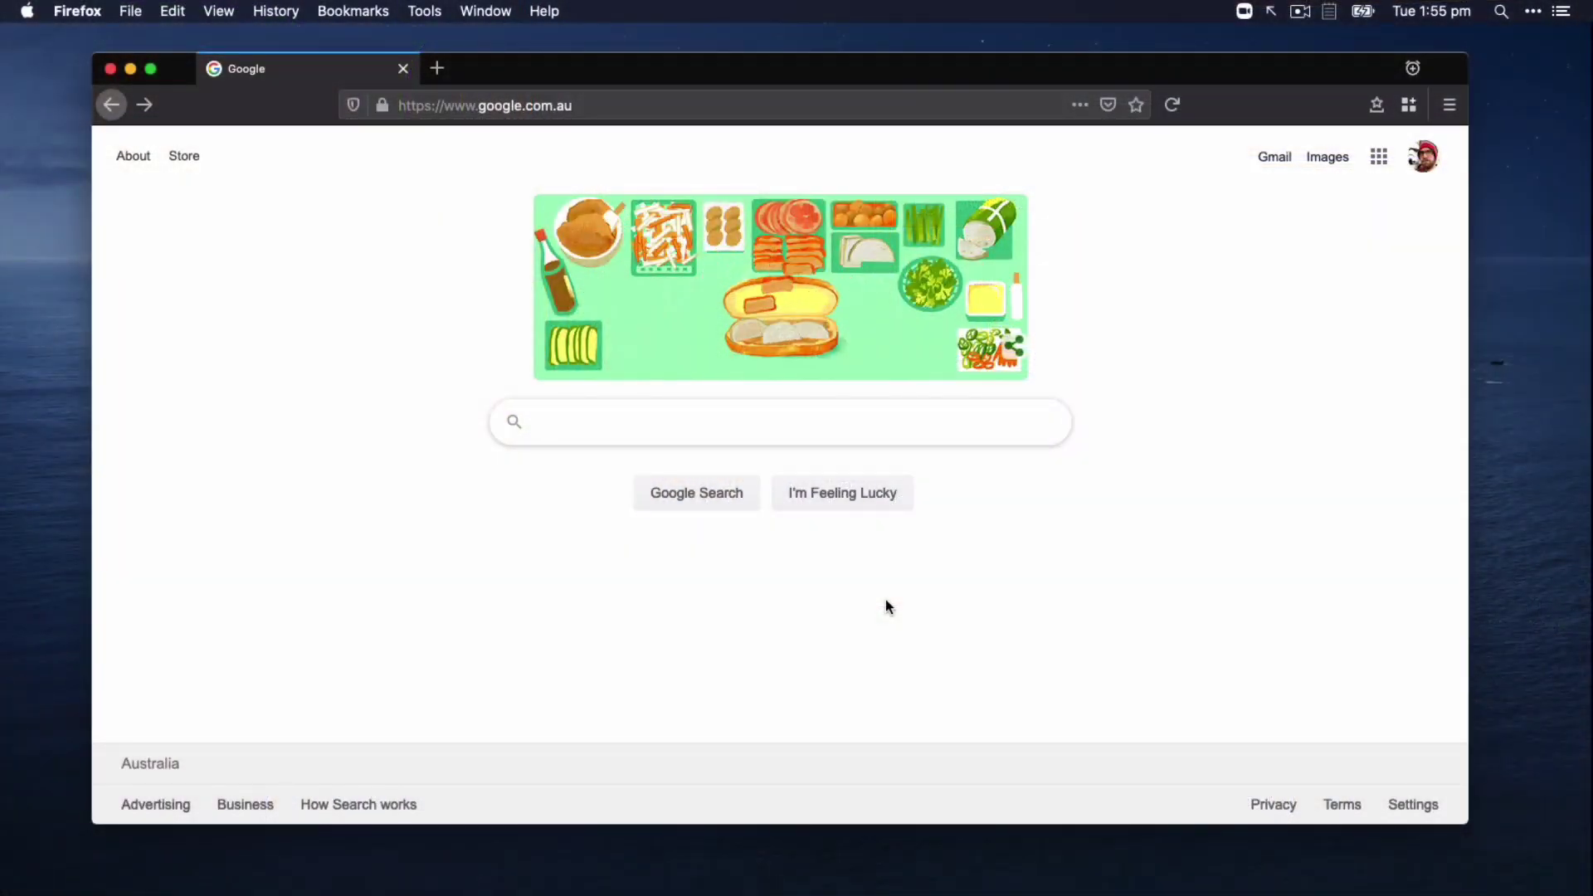
# Search Google for 'camtwist studio' and open the CamTwist Studio 3.4.3 Download page
pyautogui.click(633, 420)
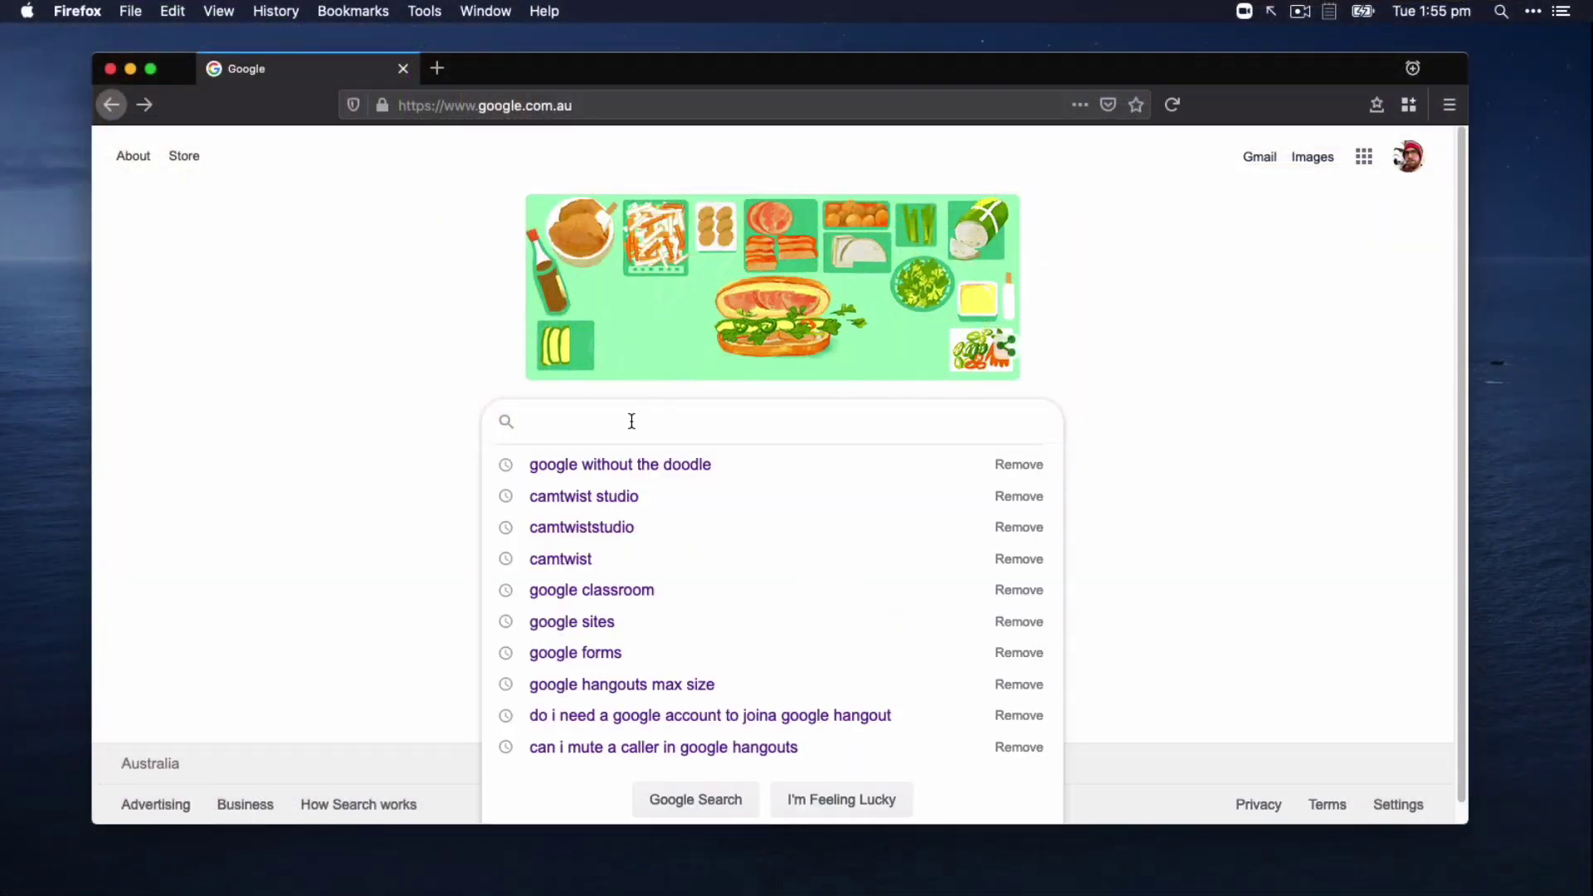
pyautogui.write('cam')
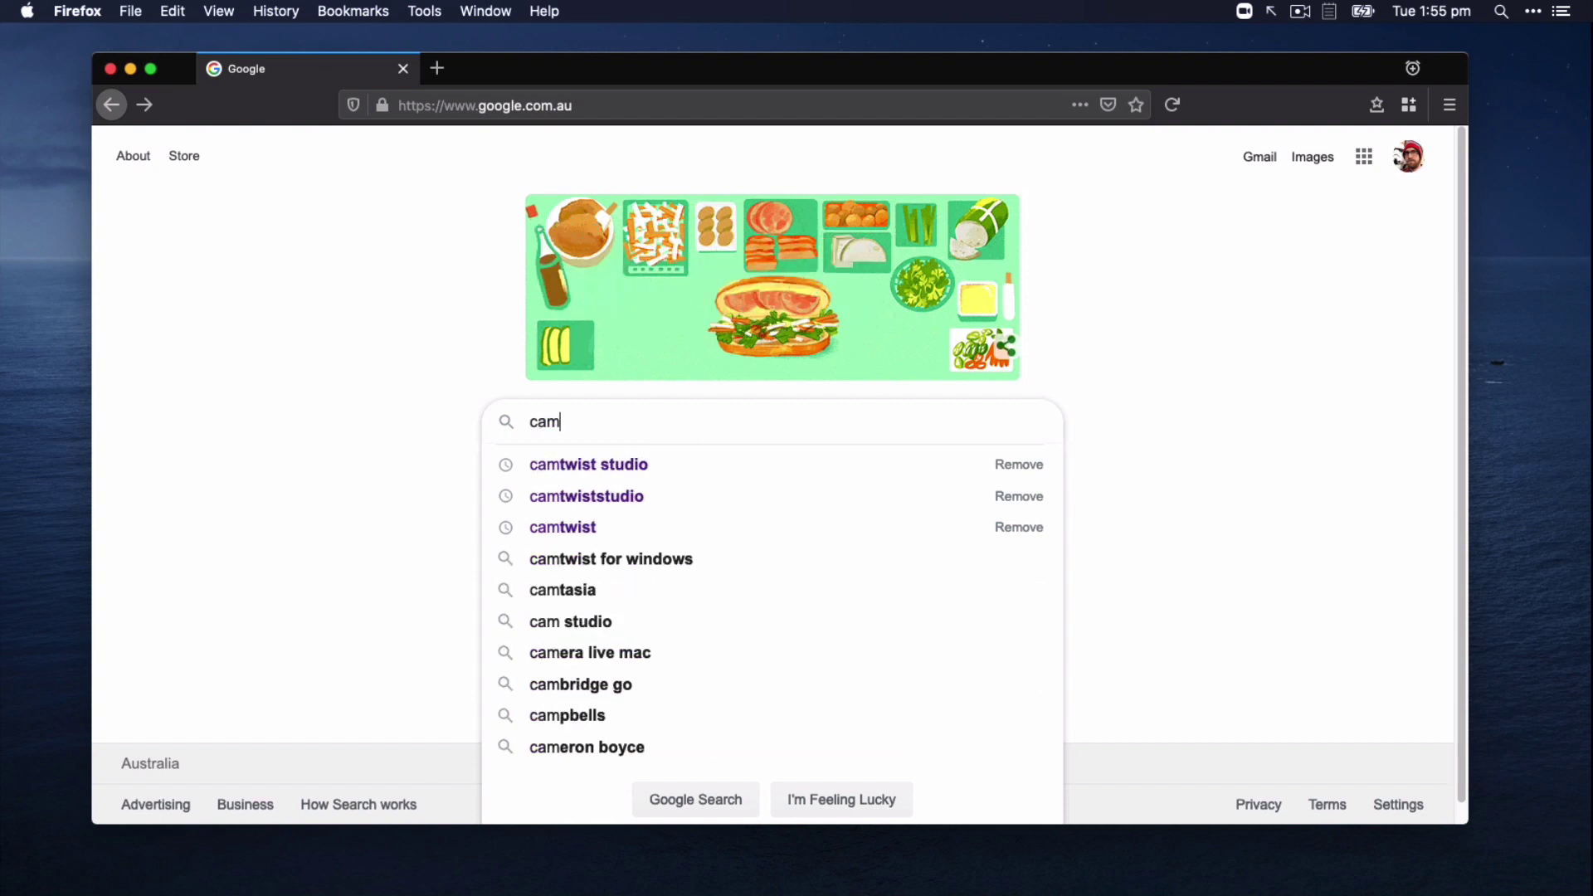
pyautogui.write('twist')
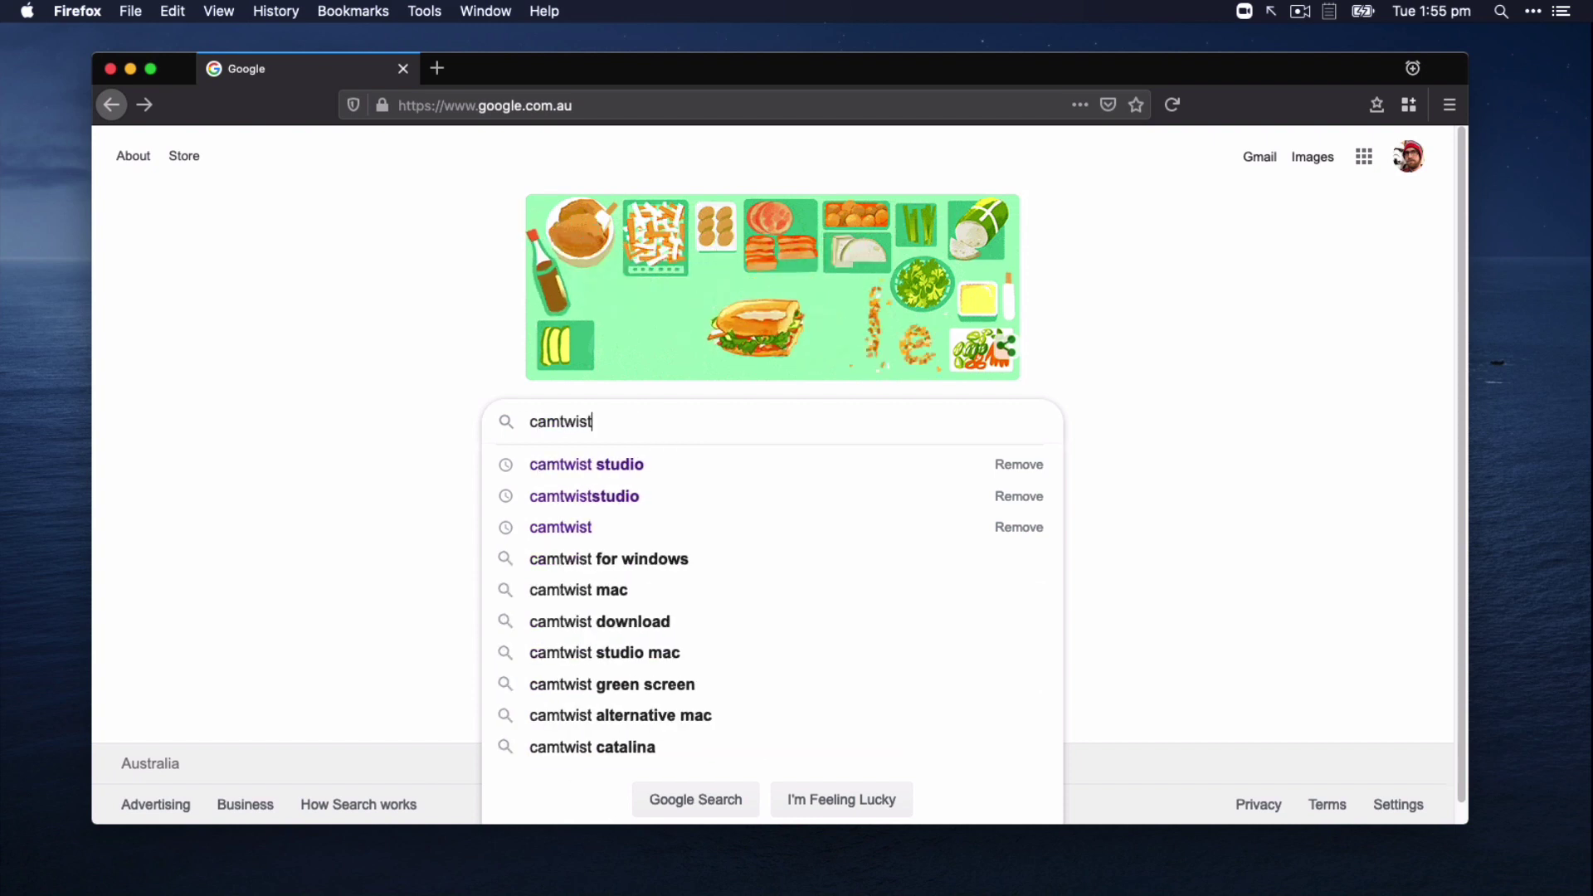
pyautogui.write(' studio')
pyautogui.press('Return')
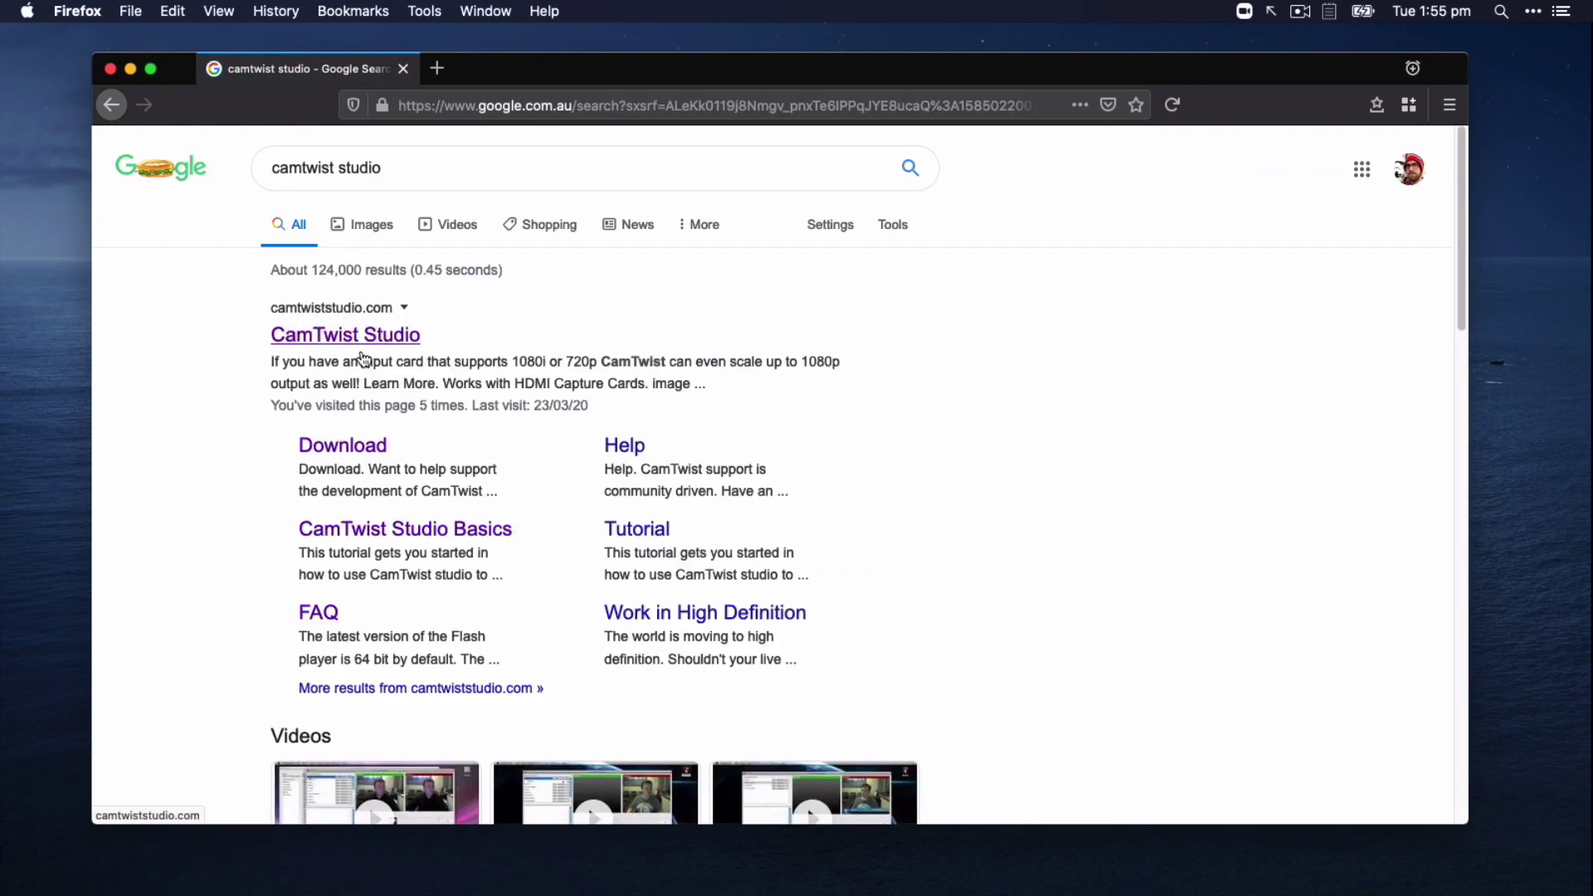
pyautogui.click(336, 453)
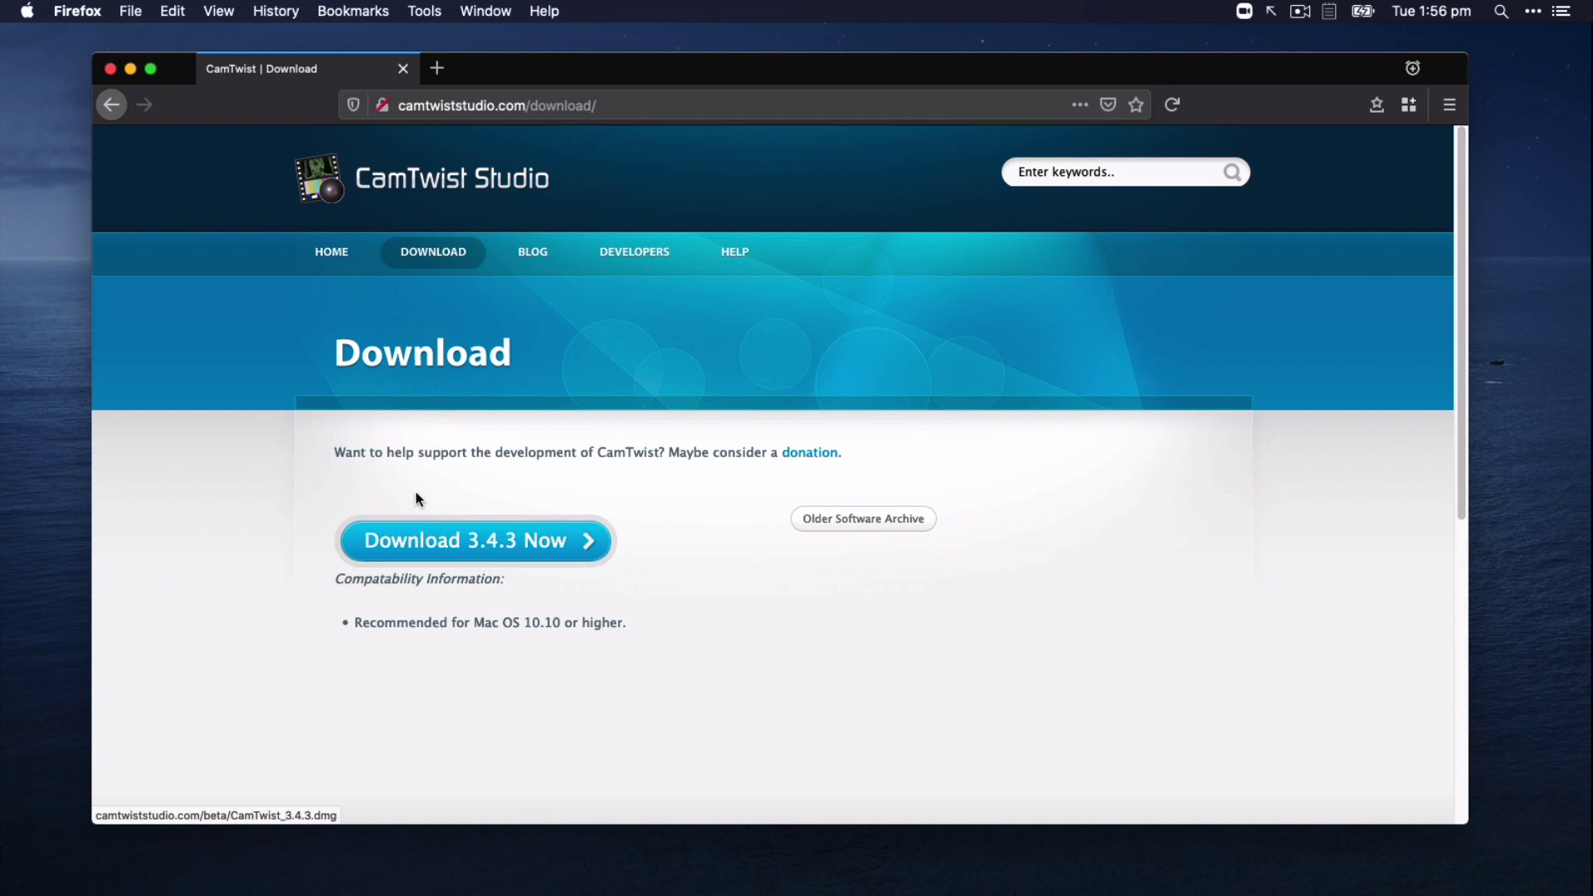
# Minimize Firefox and launch CamTwist through a Spotlight search for 'camt'
pyautogui.click(130, 69)
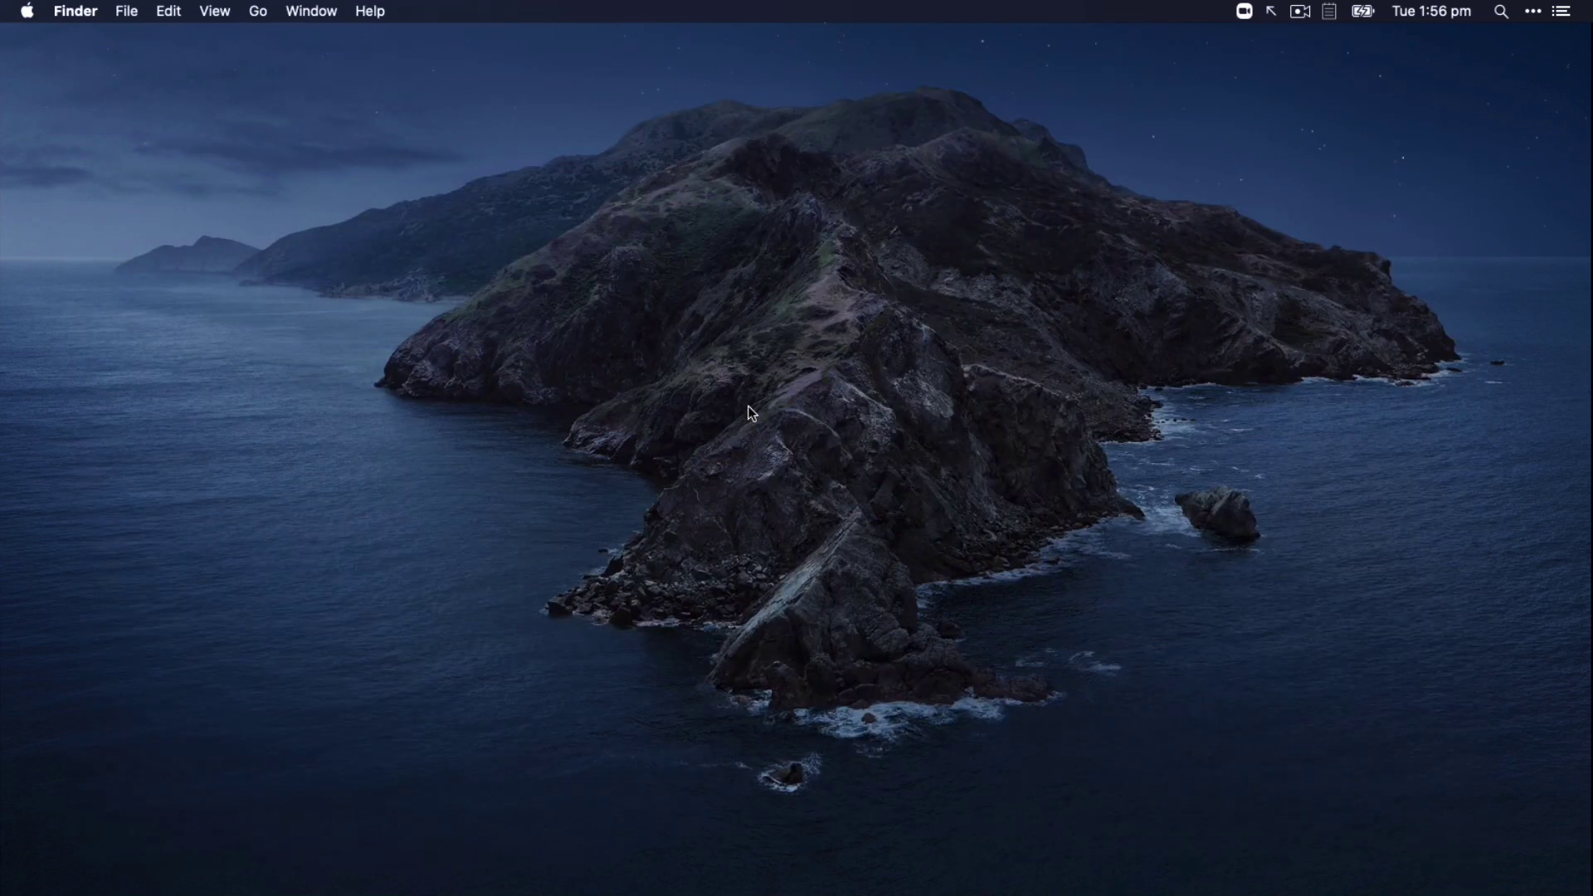
pyautogui.press('super+space')
pyautogui.write('camt')
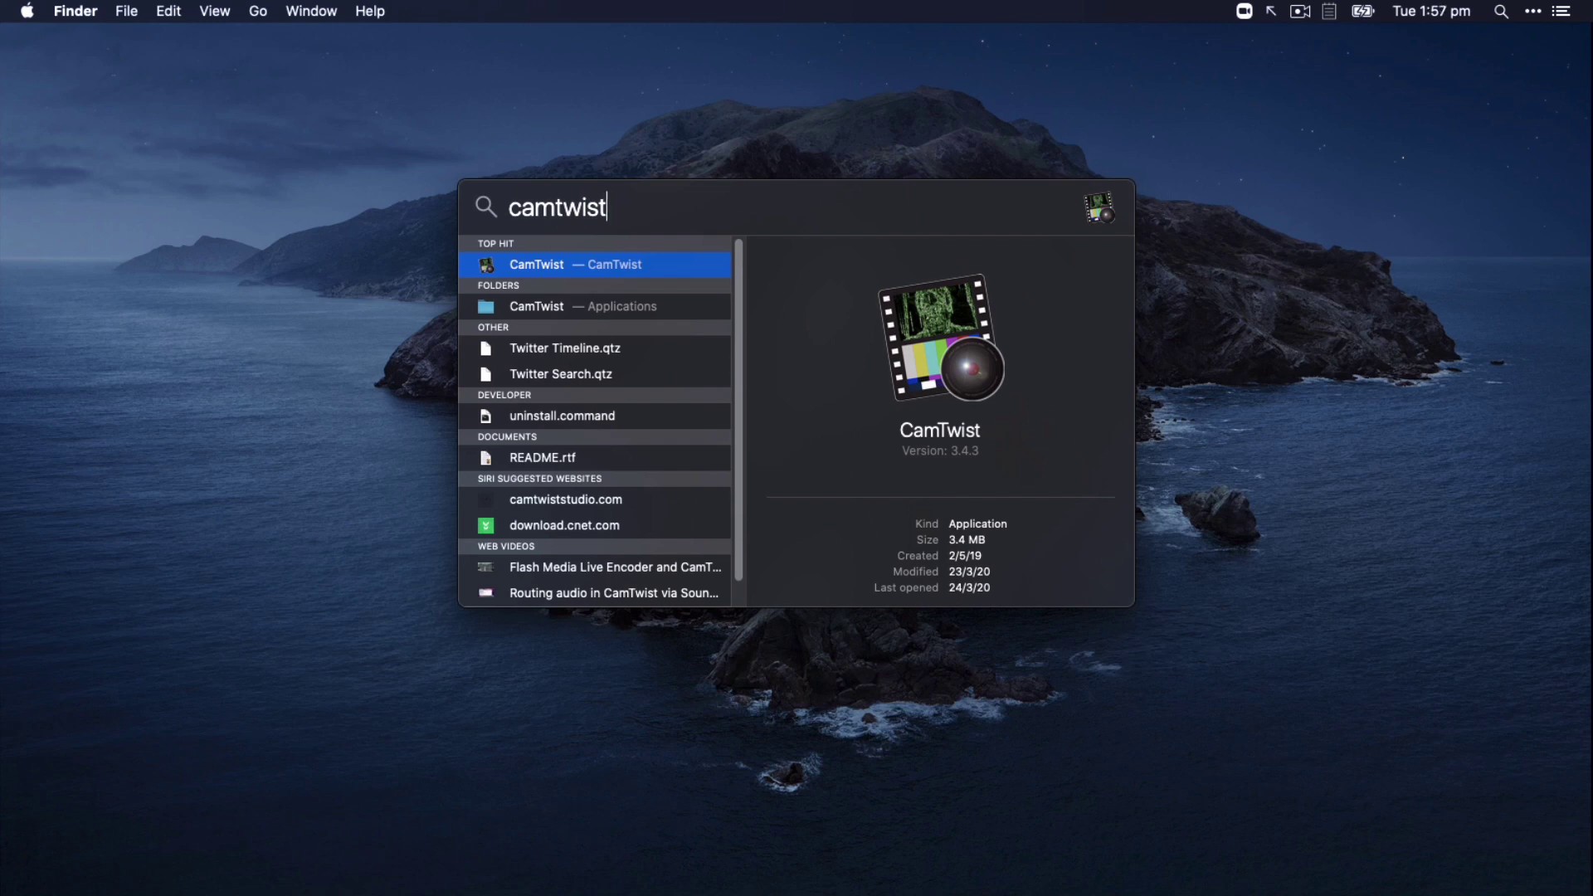
pyautogui.press('Return')
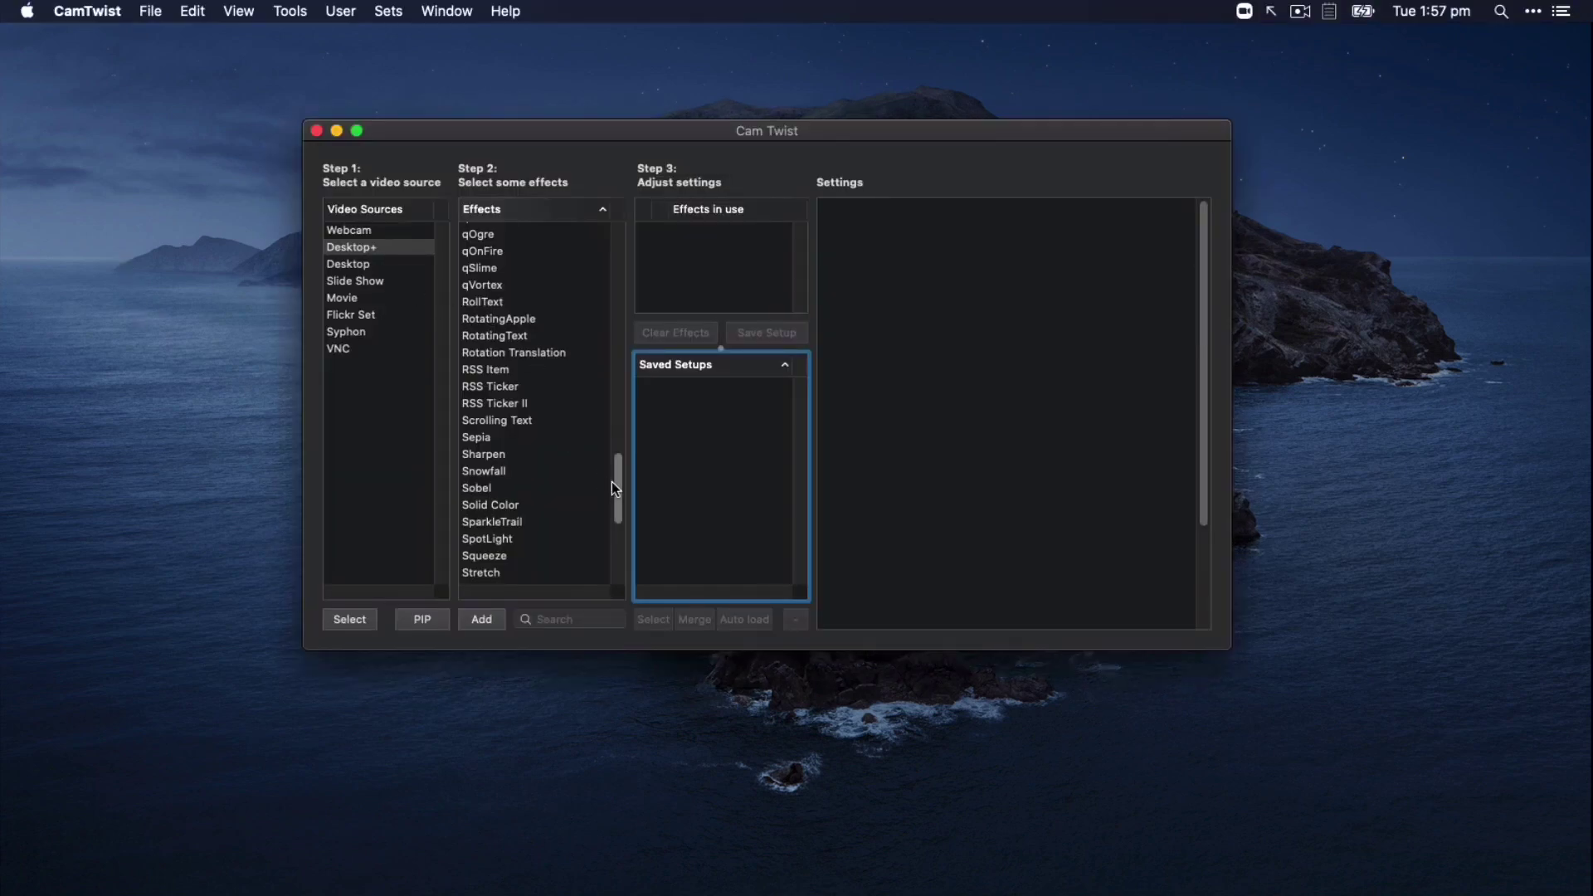
# Scroll the Effects list to the top and drag the CamTwist window over to the left
pyautogui.moveTo(615, 488); pyautogui.dragTo(635, 211)
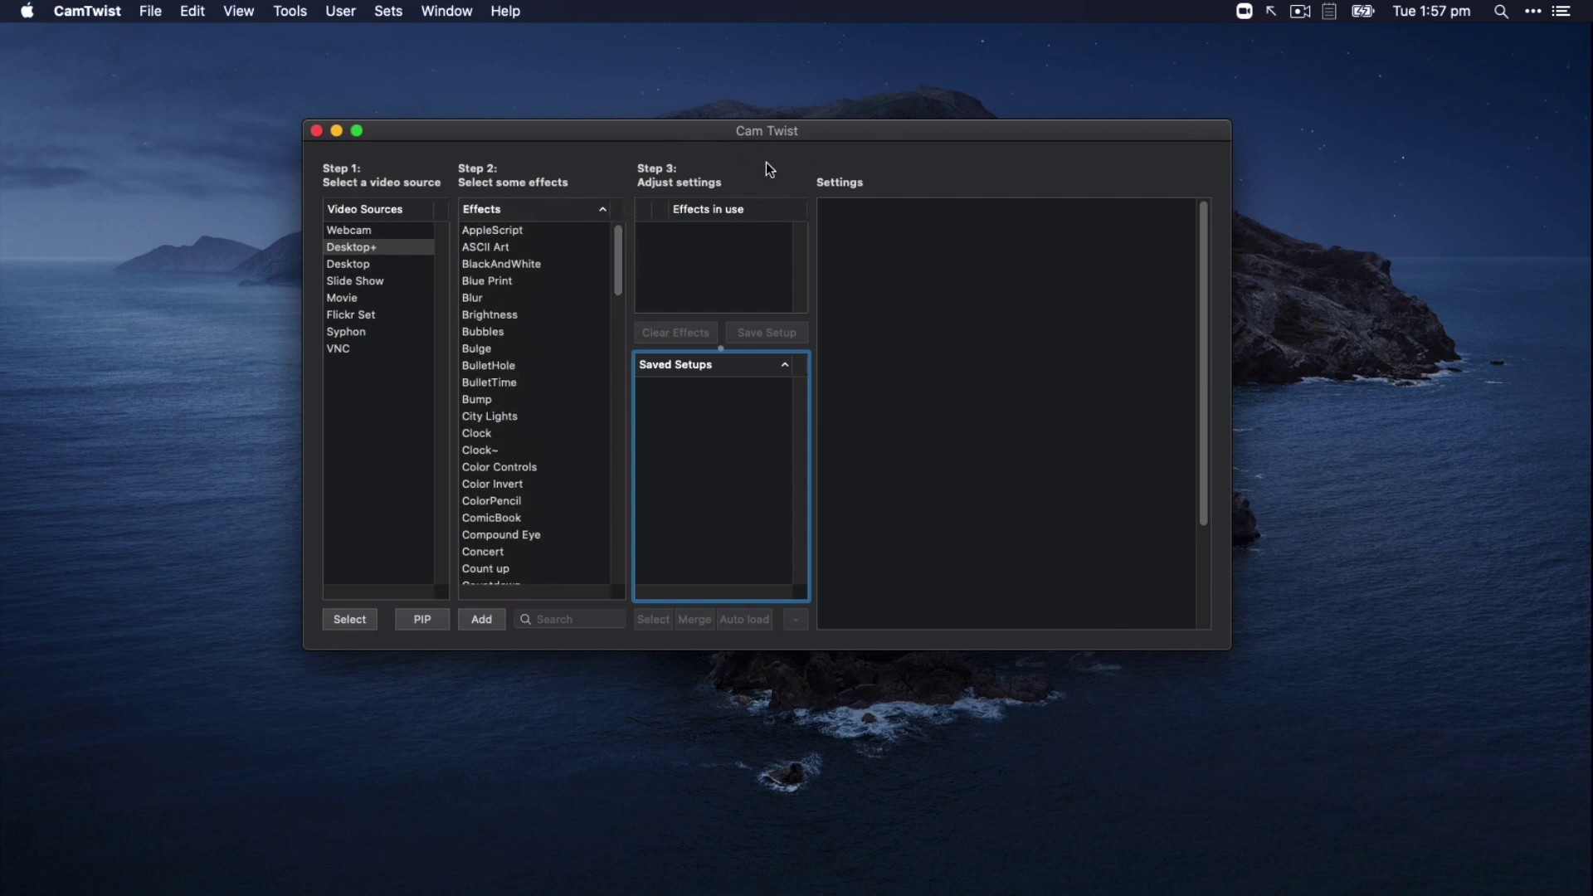
pyautogui.moveTo(800, 139); pyautogui.dragTo(810, 161)
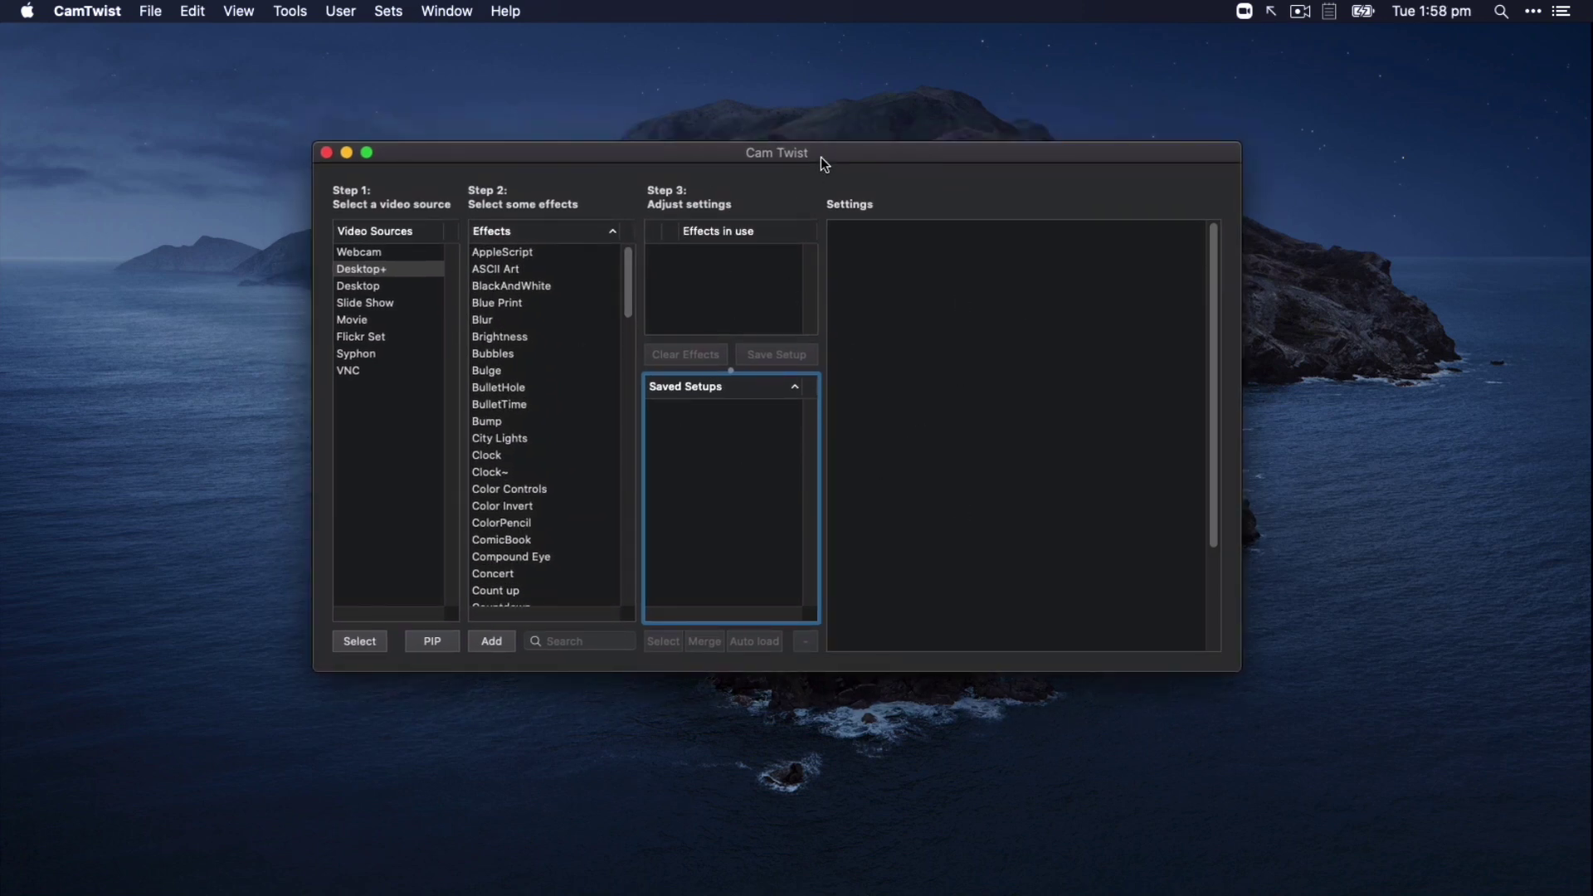
pyautogui.moveTo(820, 159); pyautogui.dragTo(826, 168)
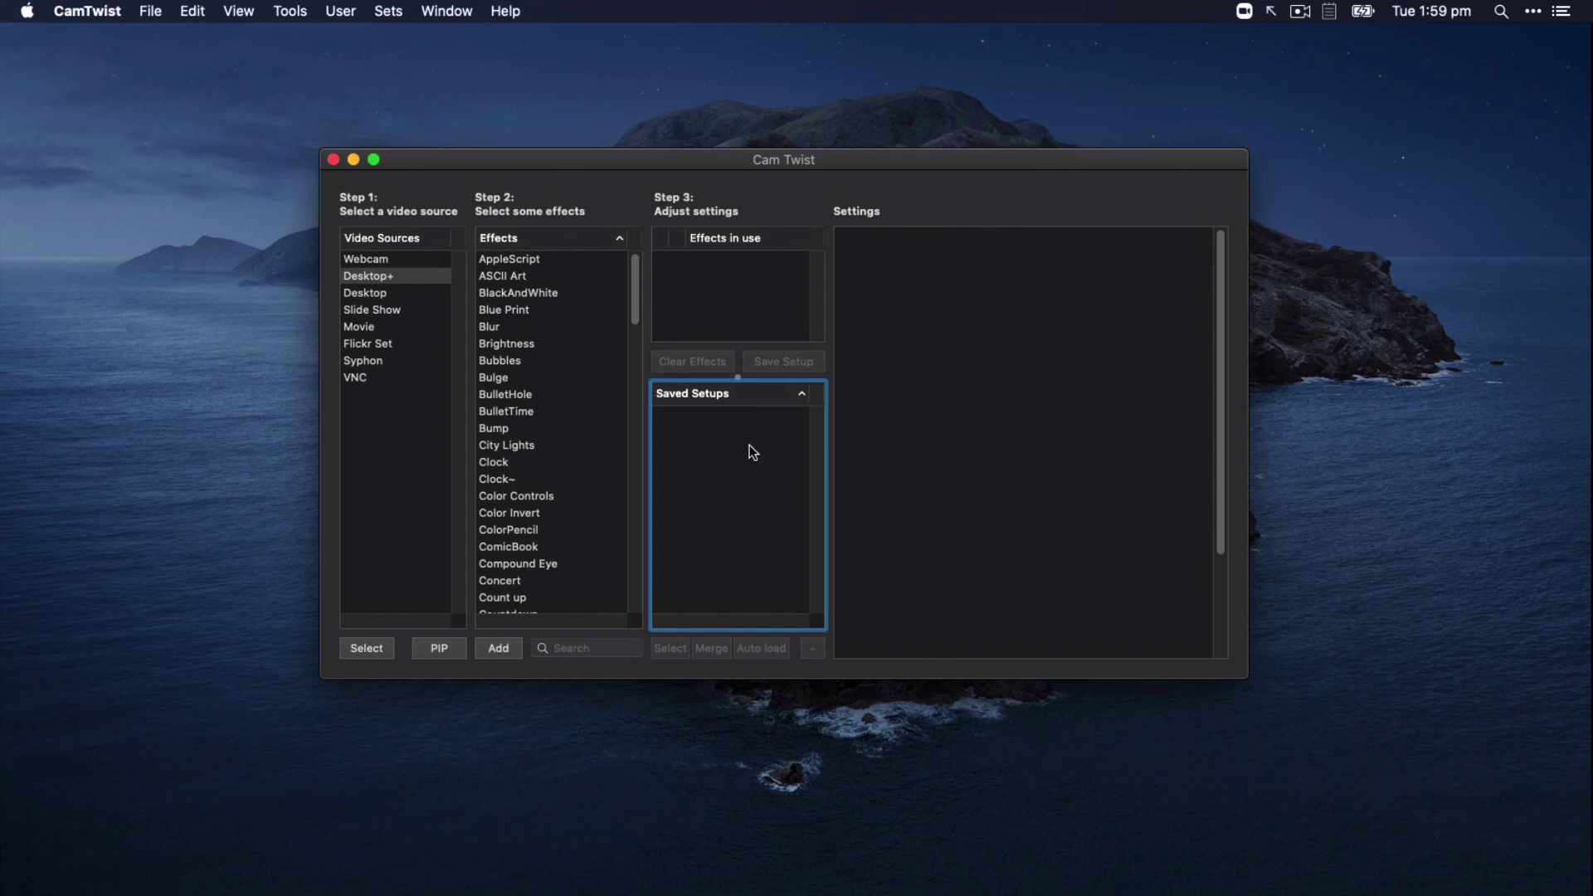
pyautogui.moveTo(730, 161); pyautogui.dragTo(679, 144)
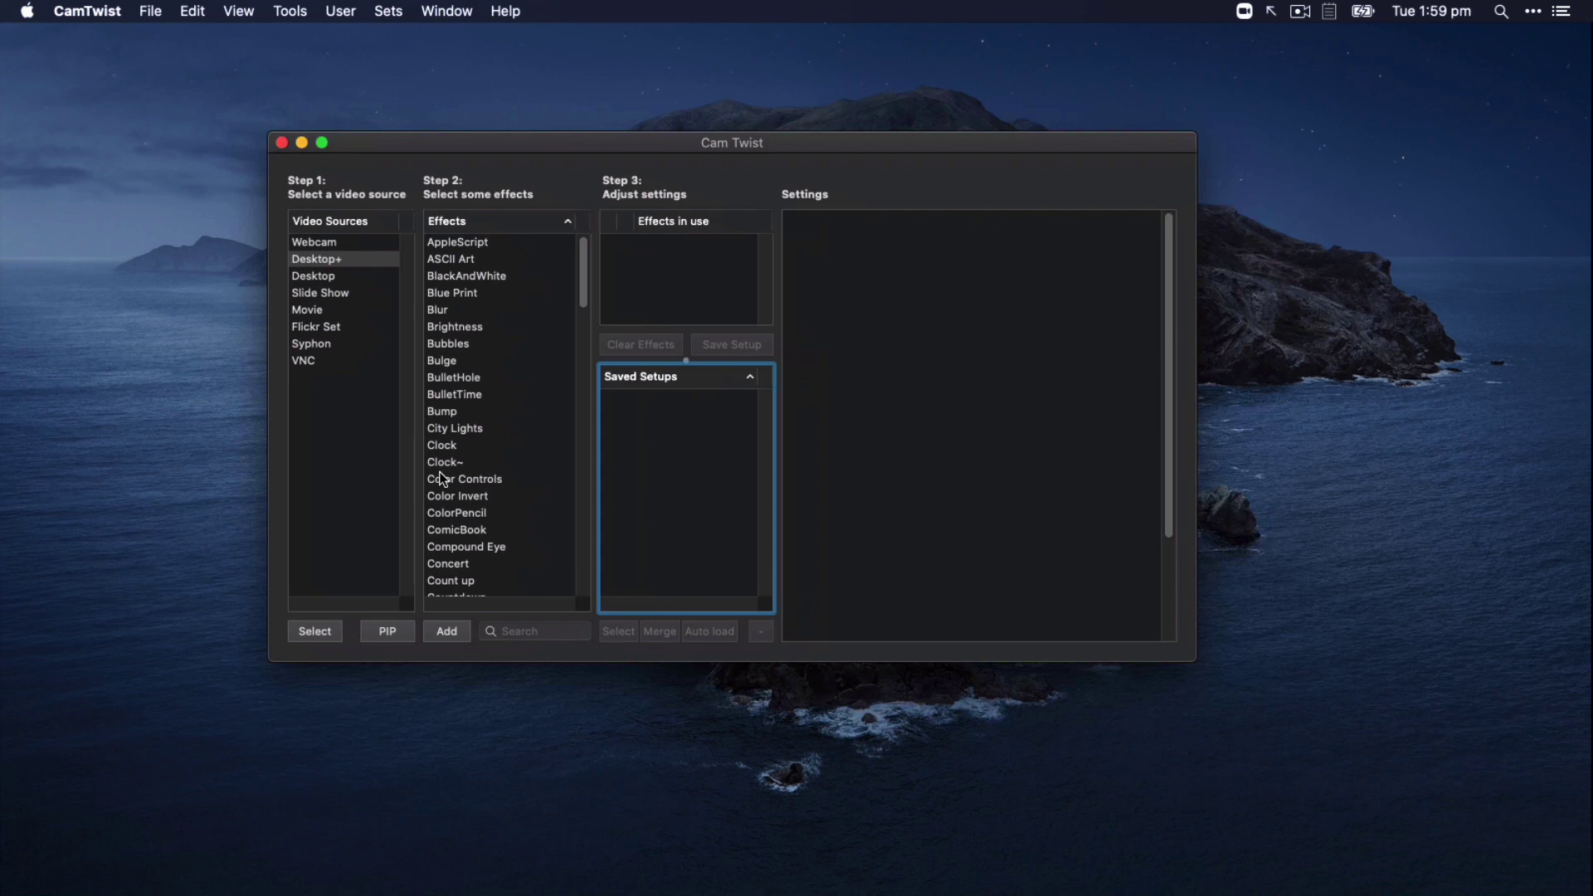
pyautogui.moveTo(547, 143); pyautogui.dragTo(420, 138)
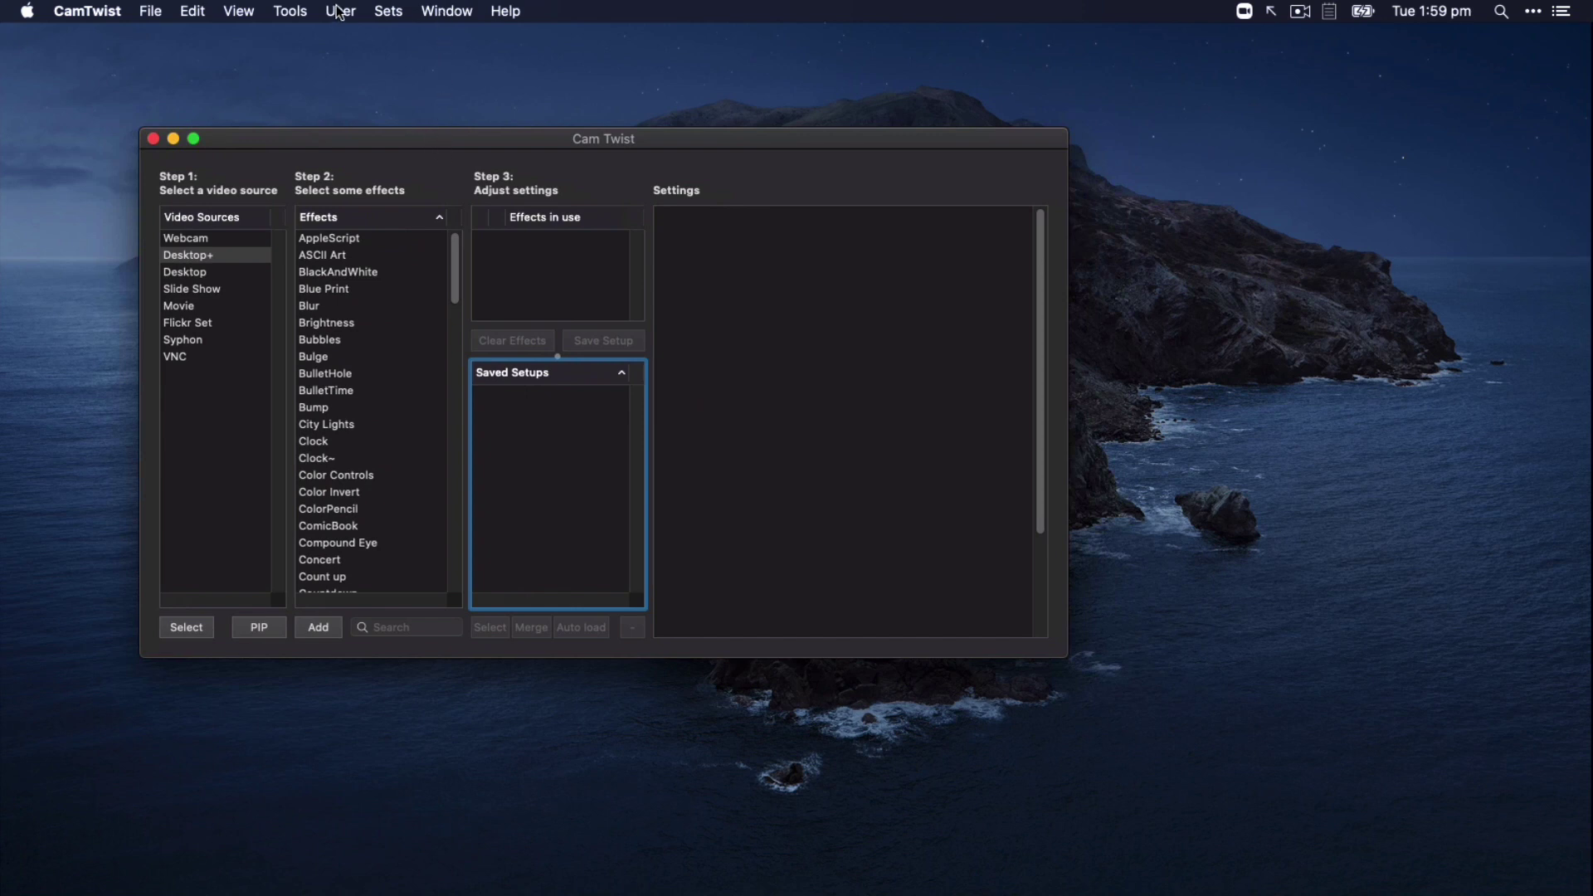
# Open the Preview window from the View menu and place it to the right of the main window
pyautogui.click(237, 12)
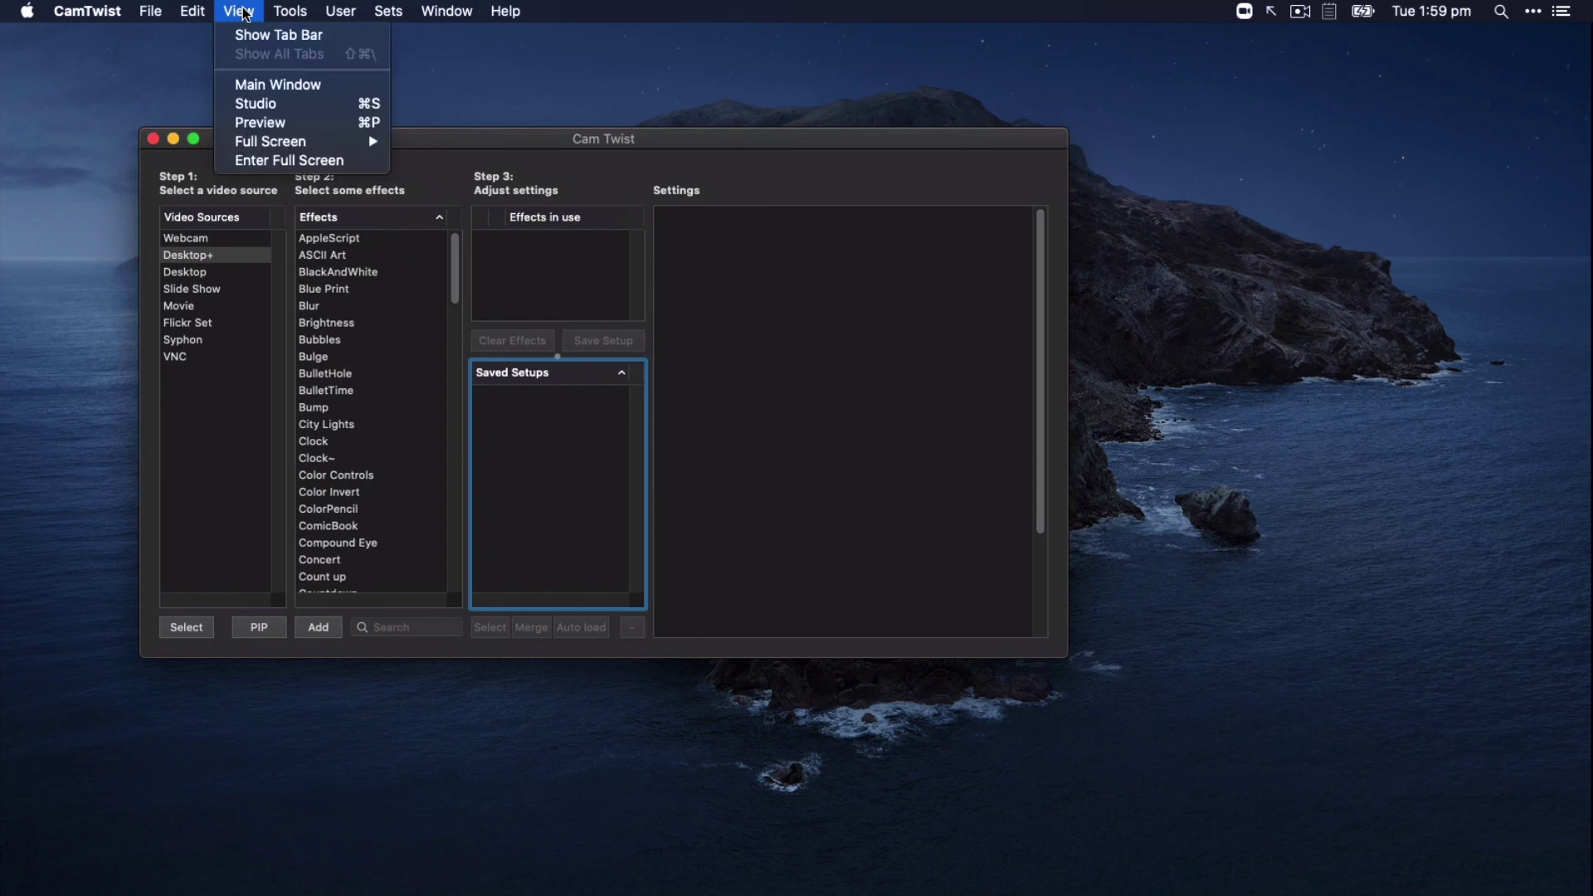
pyautogui.click(257, 123)
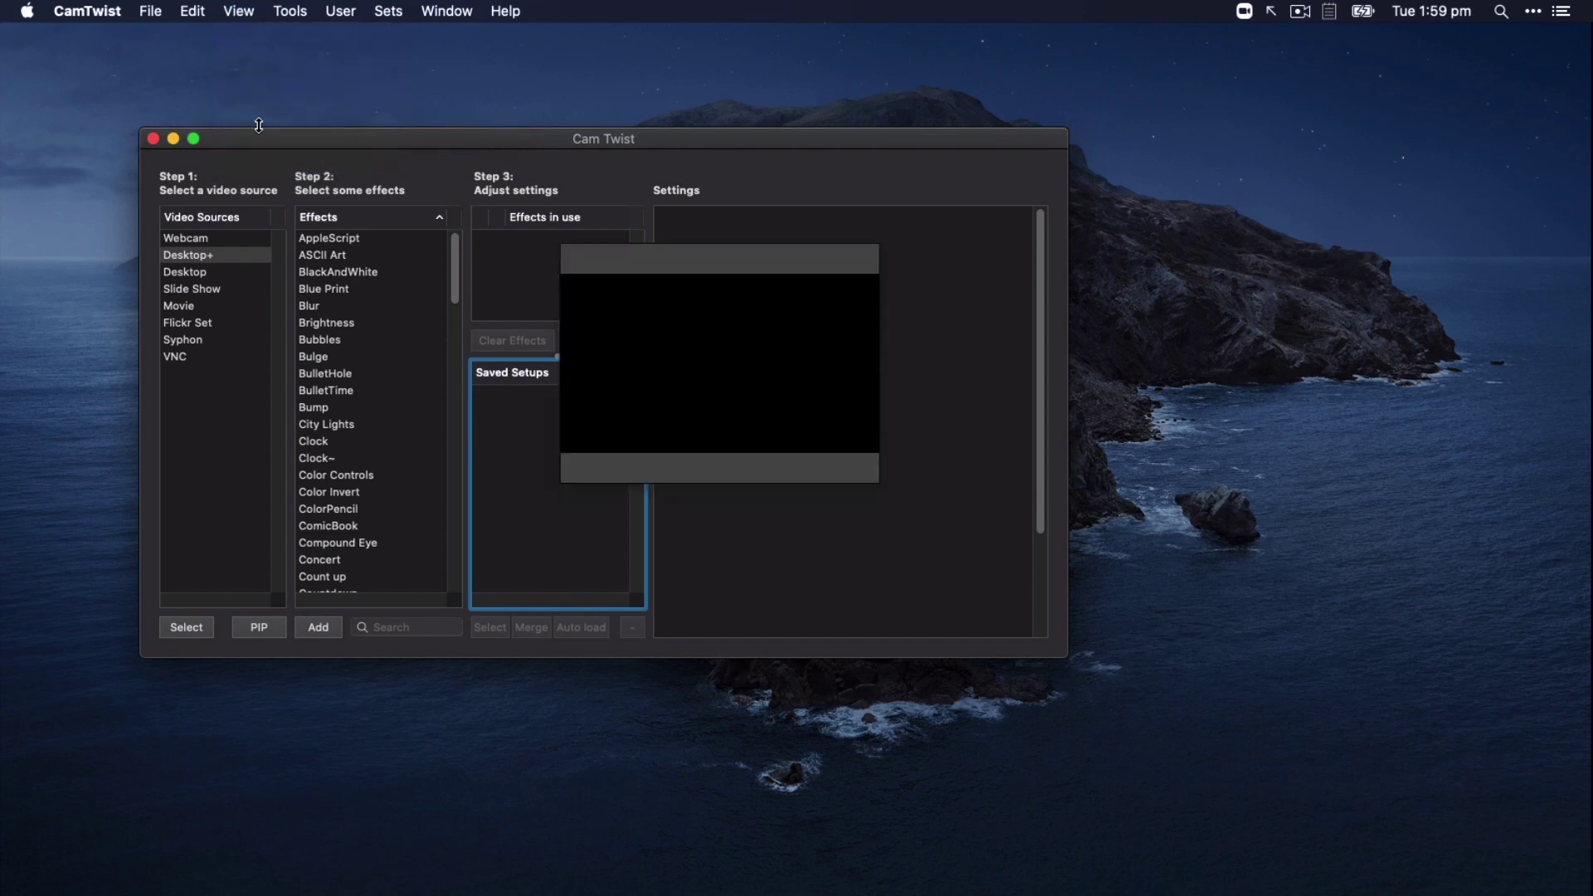
pyautogui.moveTo(703, 265); pyautogui.dragTo(1187, 131)
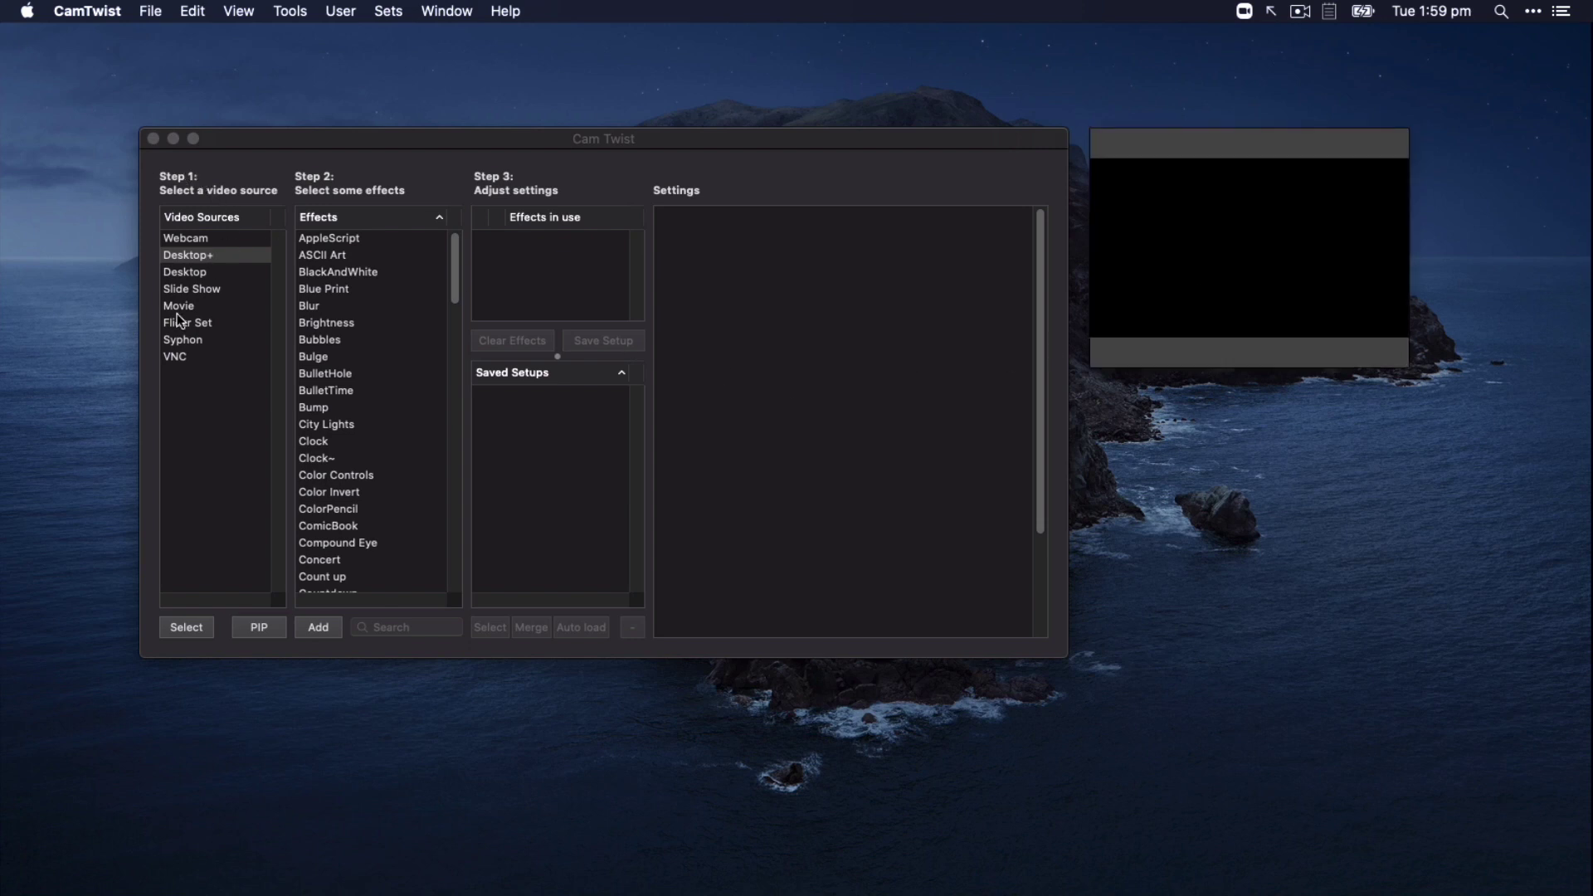
pyautogui.click(228, 177)
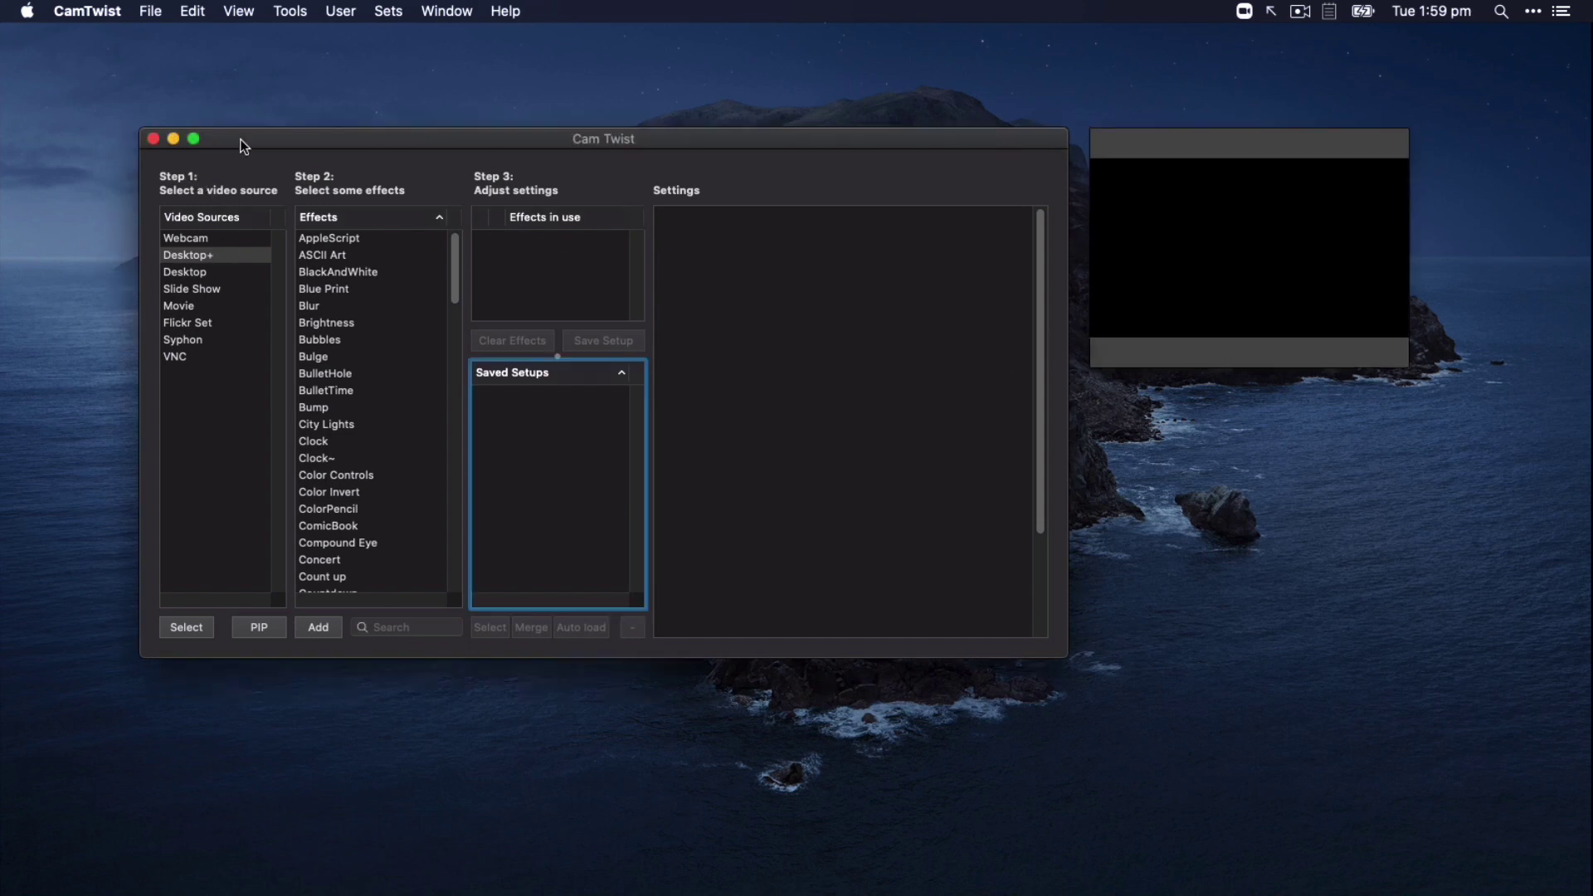
# Add Webcam from Video Sources so the Preview shows the FaceTime HD Camera feed
pyautogui.click(197, 241)
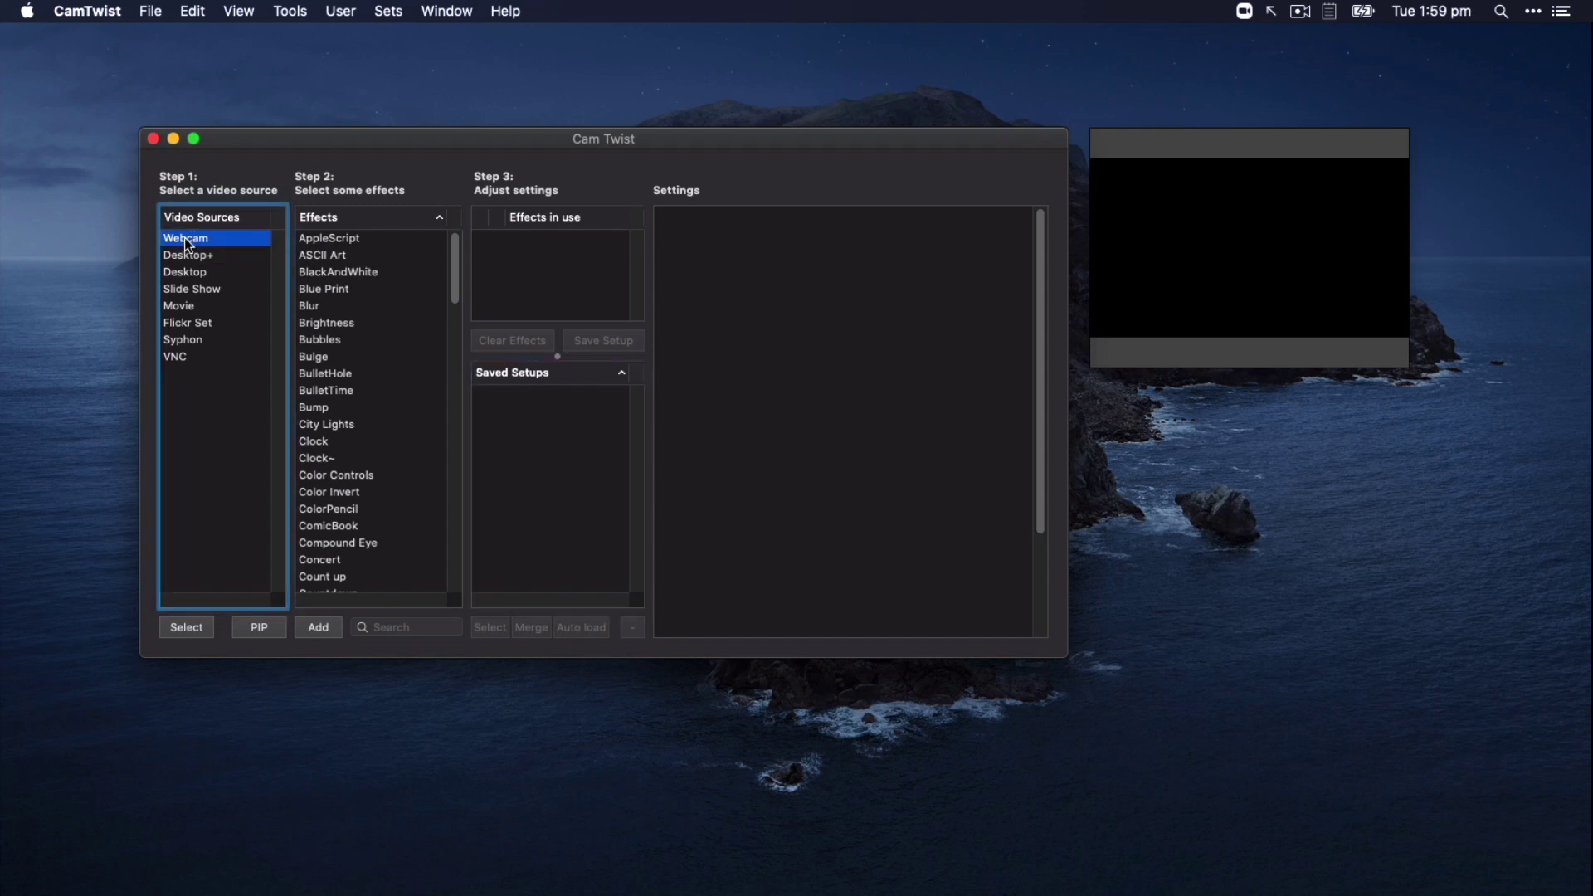
pyautogui.doubleClick(189, 245)
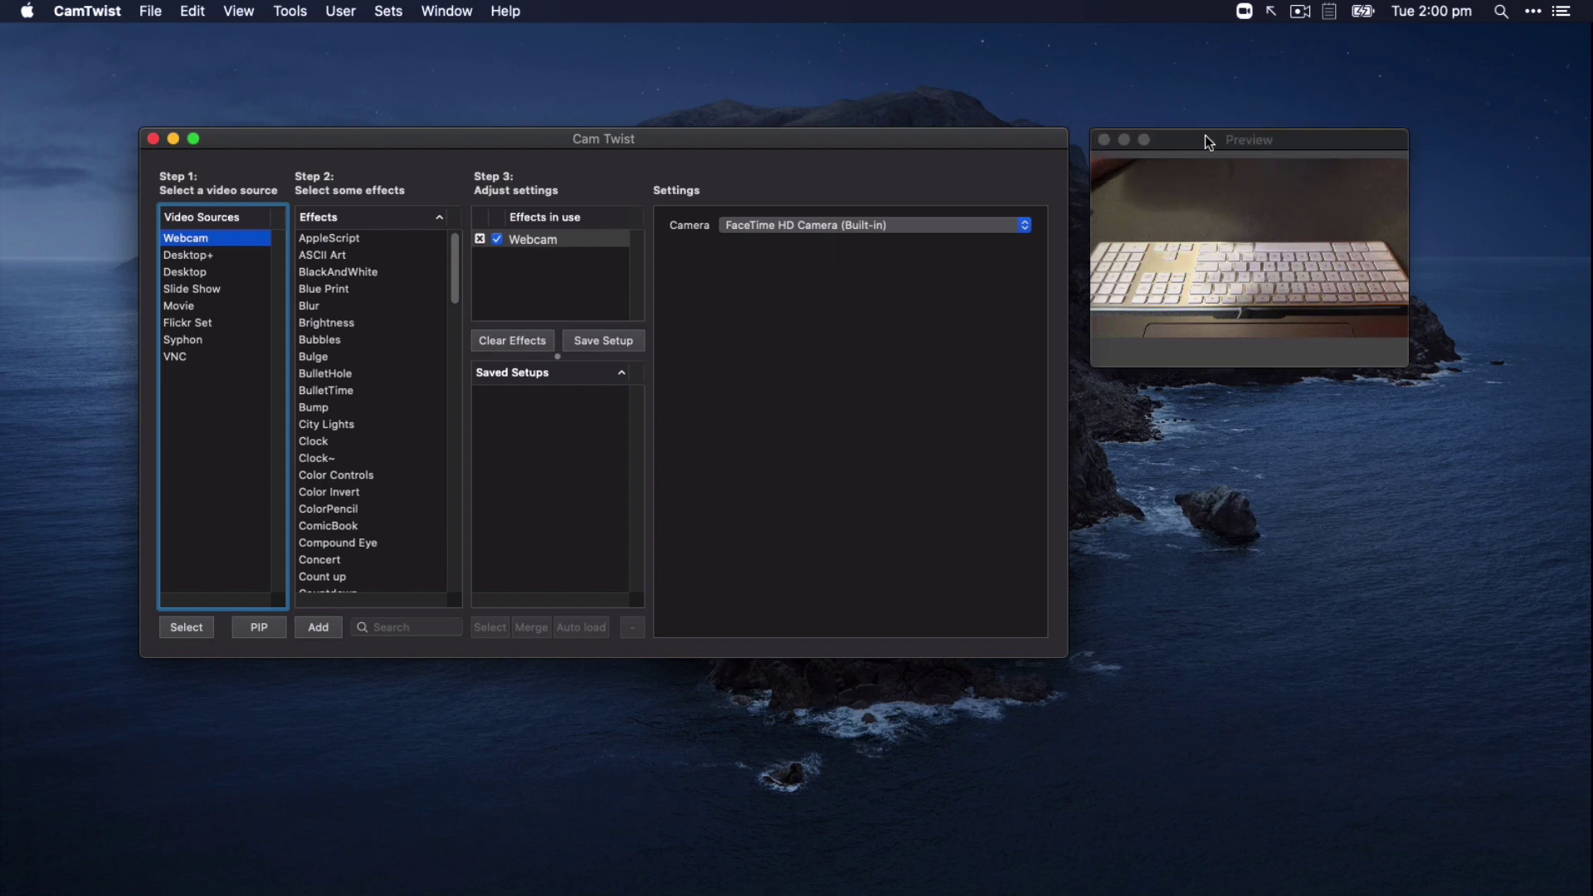
pyautogui.moveTo(1205, 136)
pyautogui.mouseDown()
pyautogui.moveTo(1218, 136)
pyautogui.moveTo(1188, 134)
pyautogui.mouseUp()
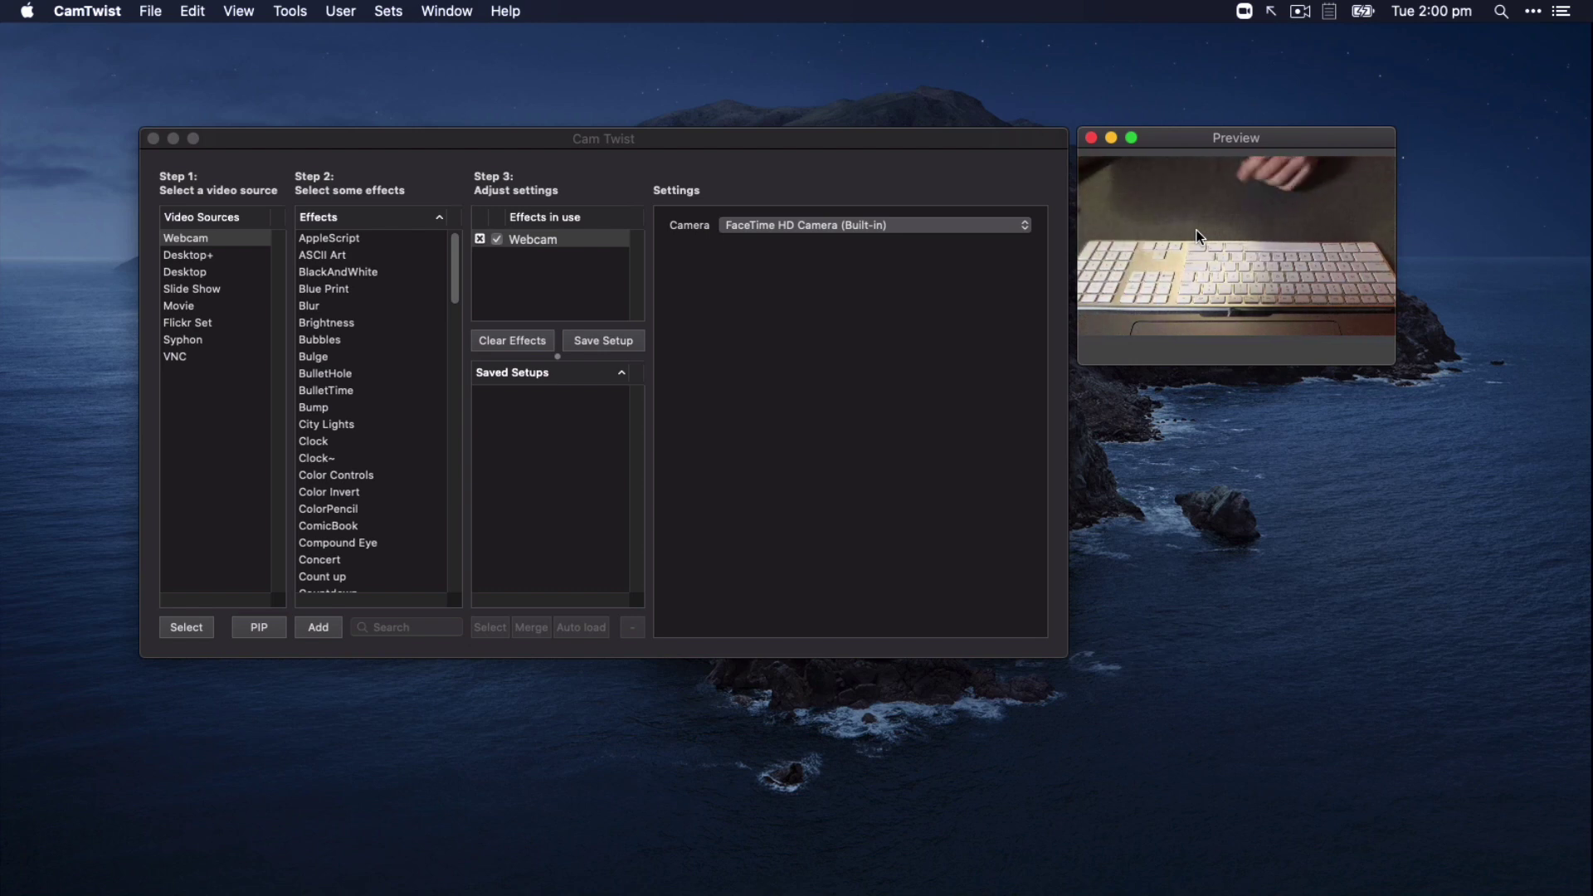
pyautogui.moveTo(662, 136); pyautogui.dragTo(648, 135)
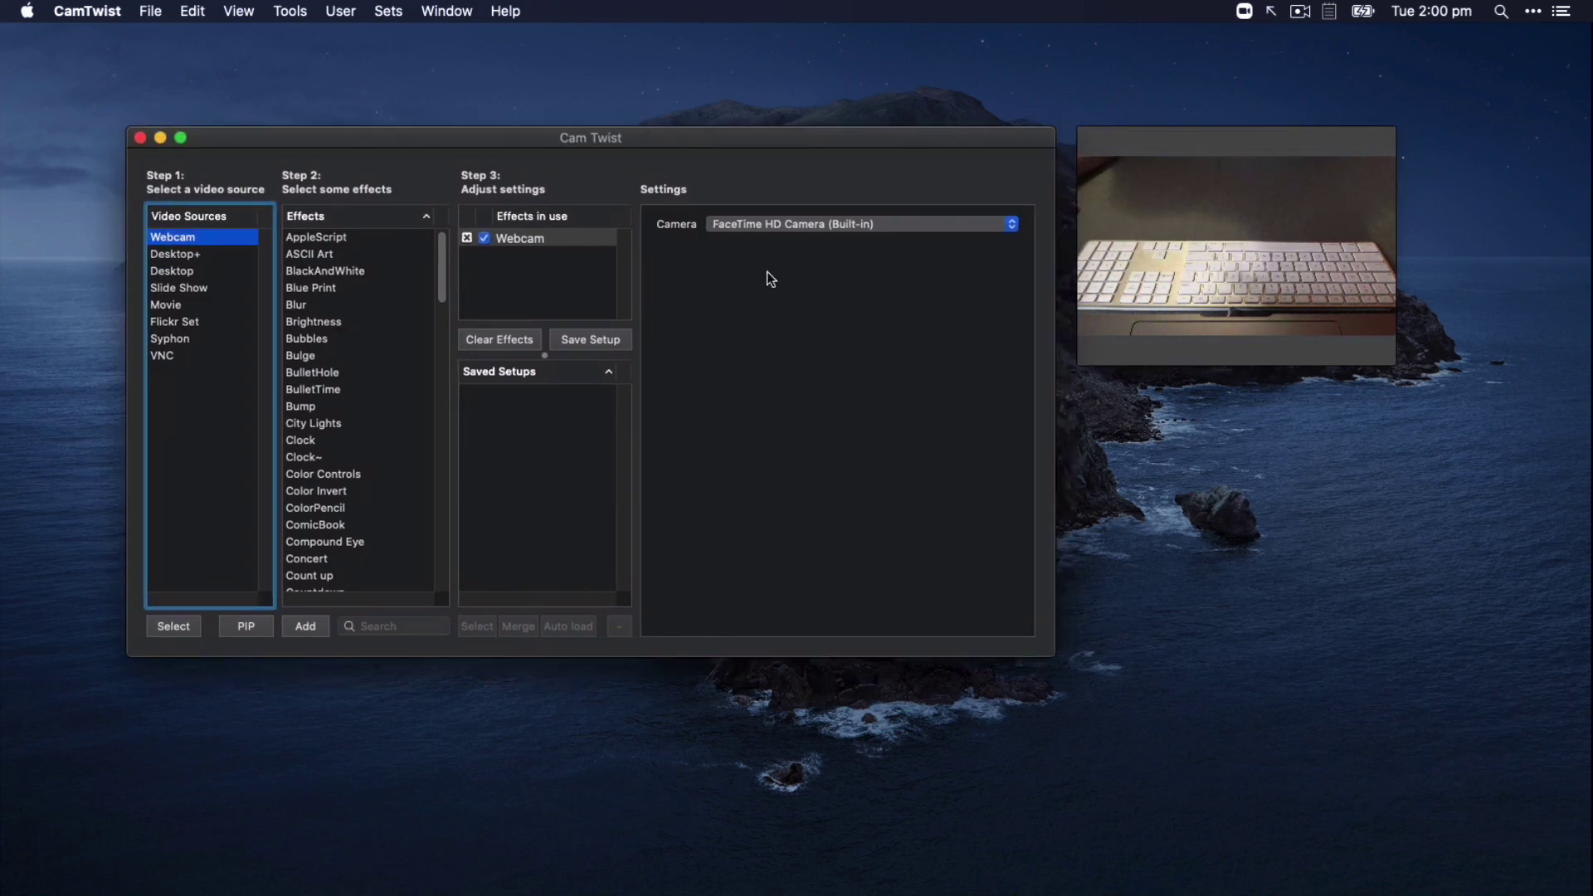
pyautogui.click(770, 225)
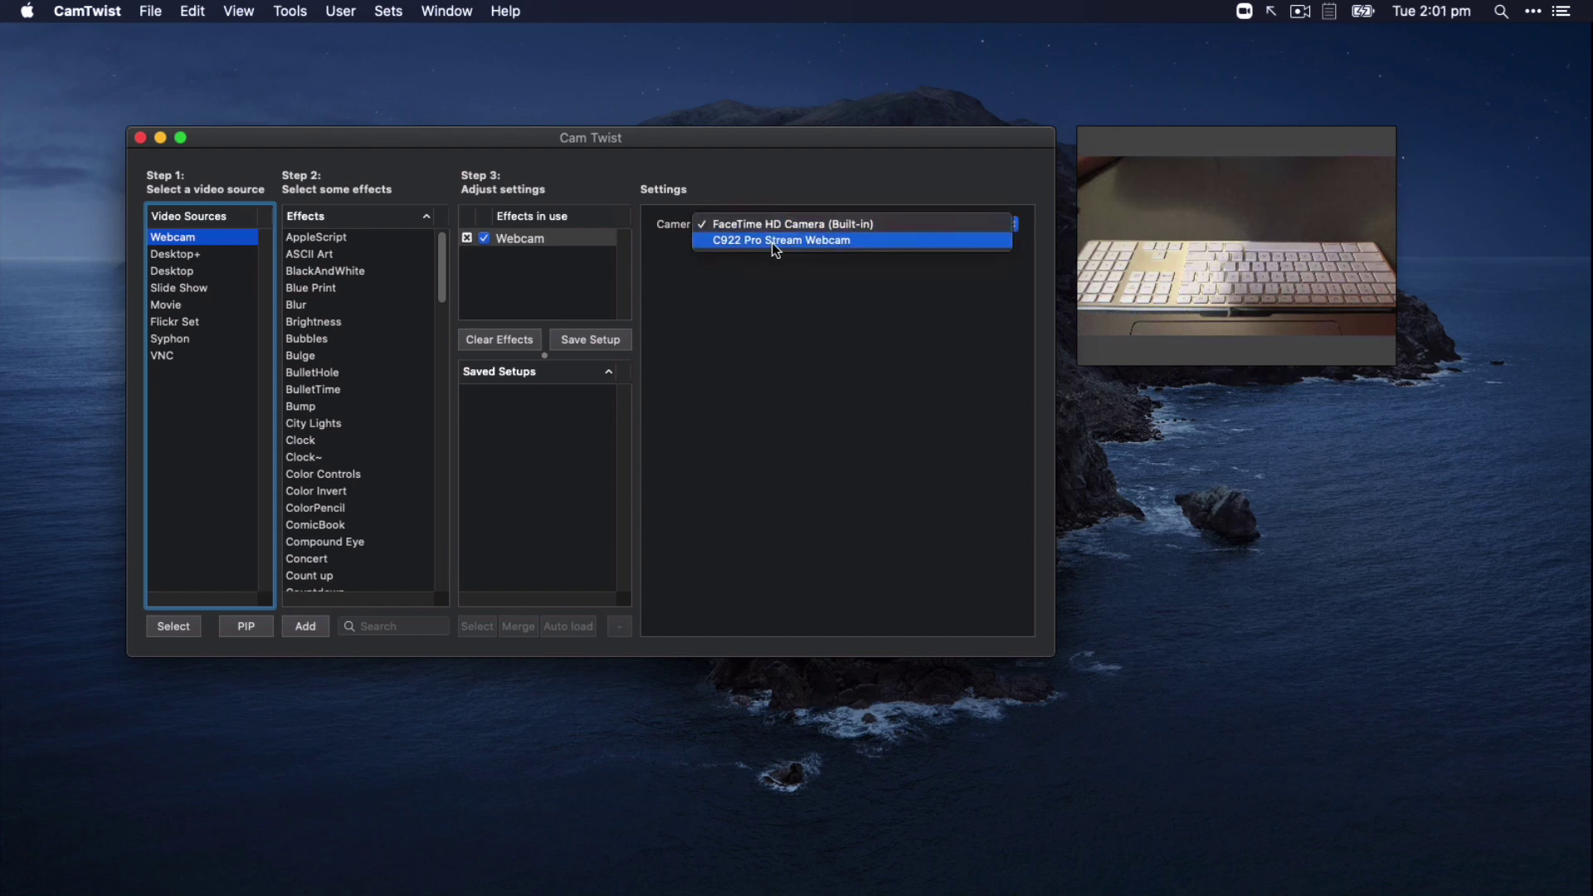
pyautogui.click(773, 243)
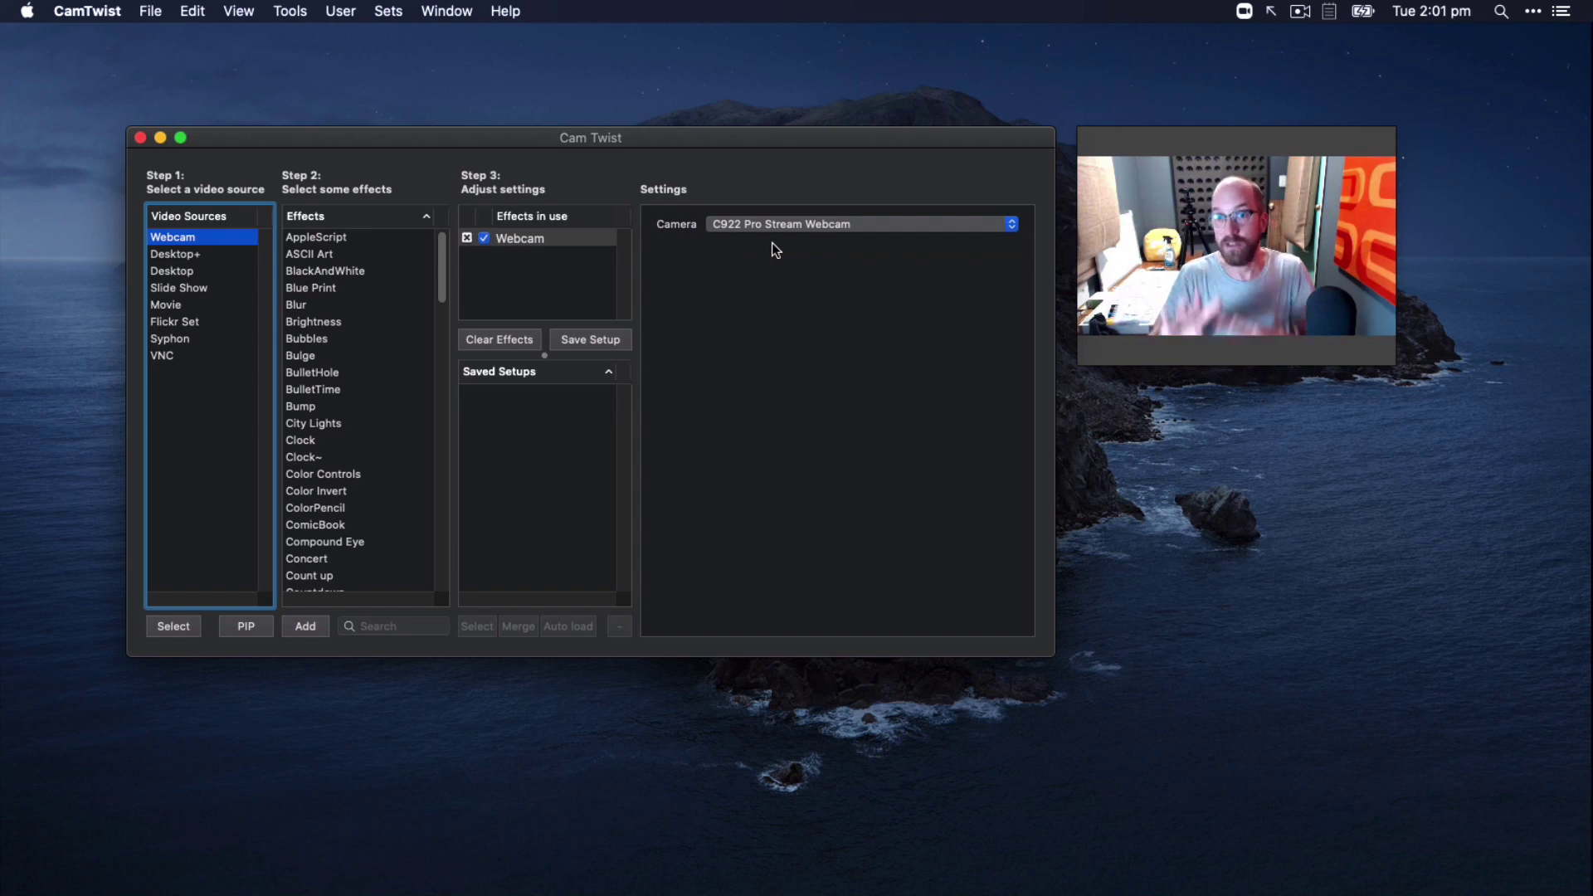
pyautogui.click(779, 226)
pyautogui.click(784, 206)
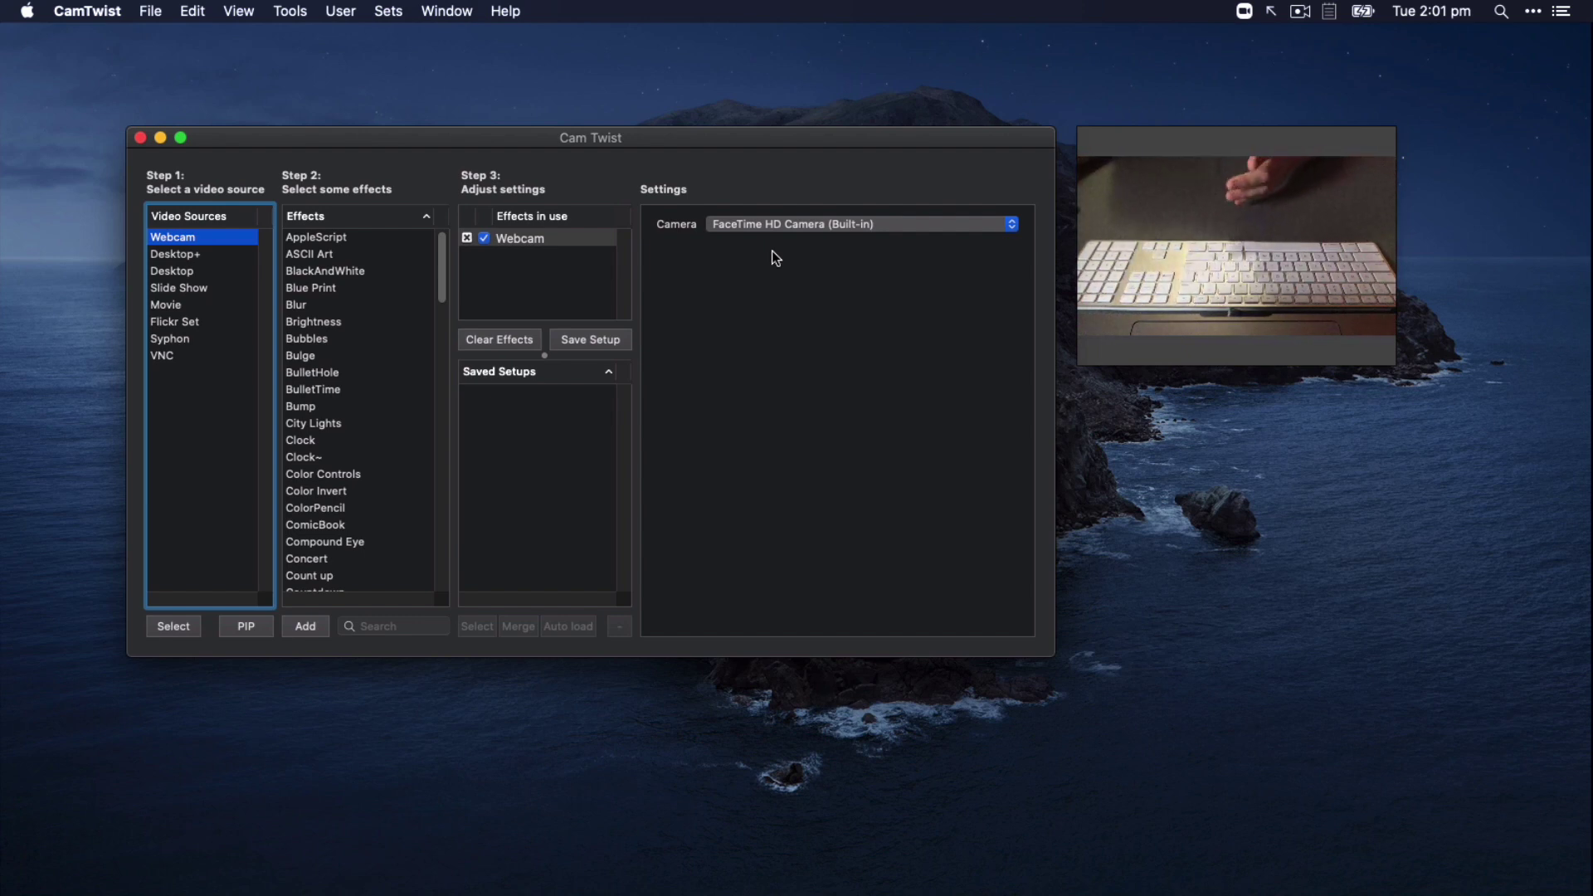
# Save the FaceTime webcam configuration as a setup named 'CamDice'
pyautogui.click(593, 340)
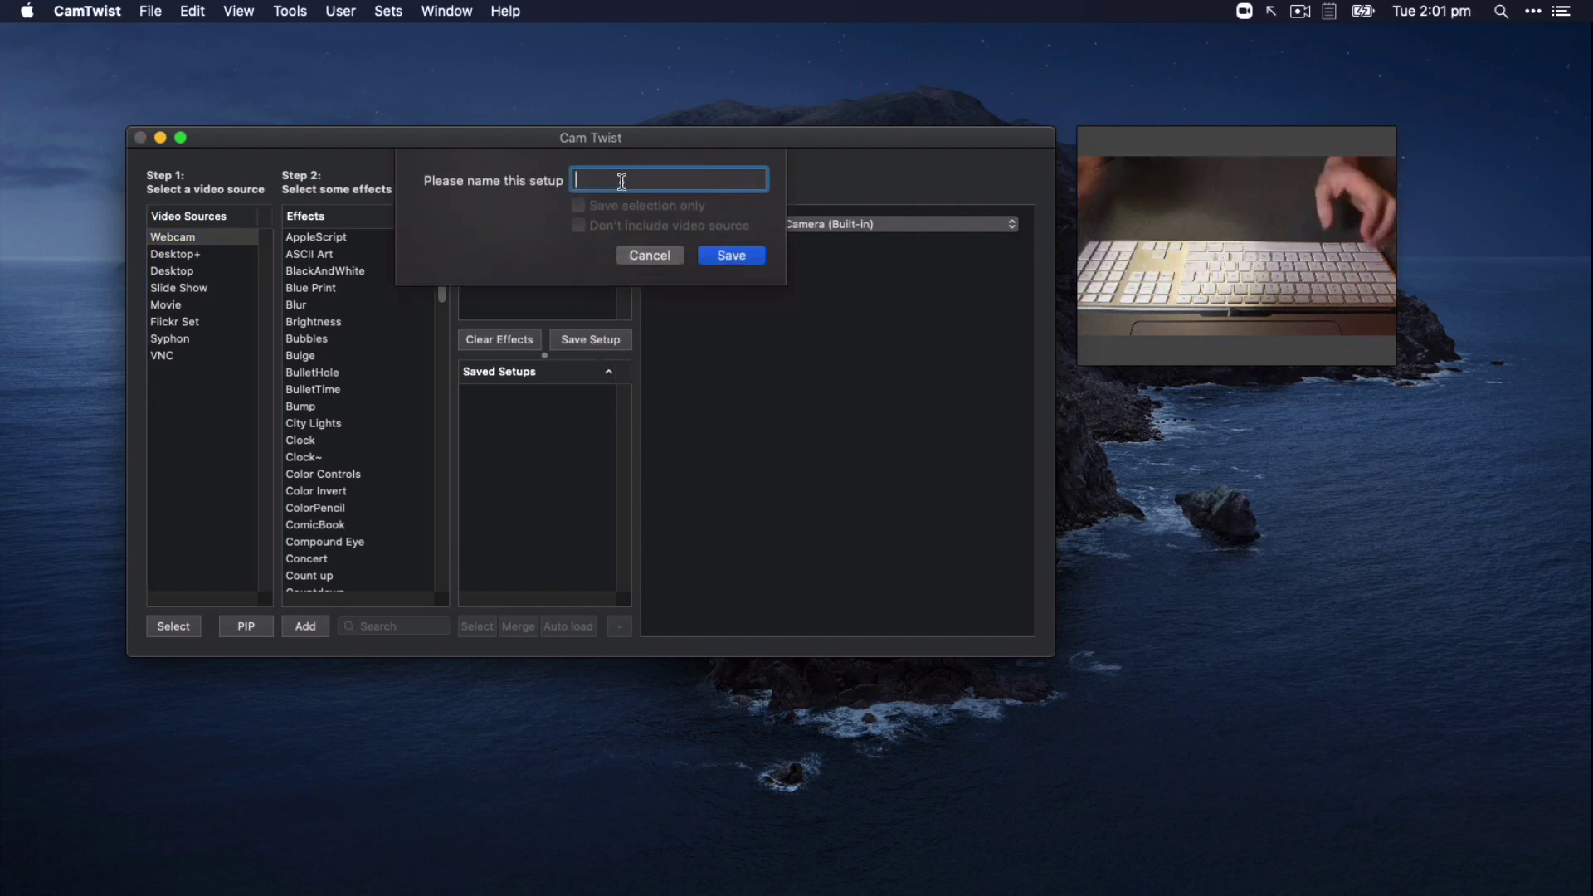
pyautogui.write('CamDice')
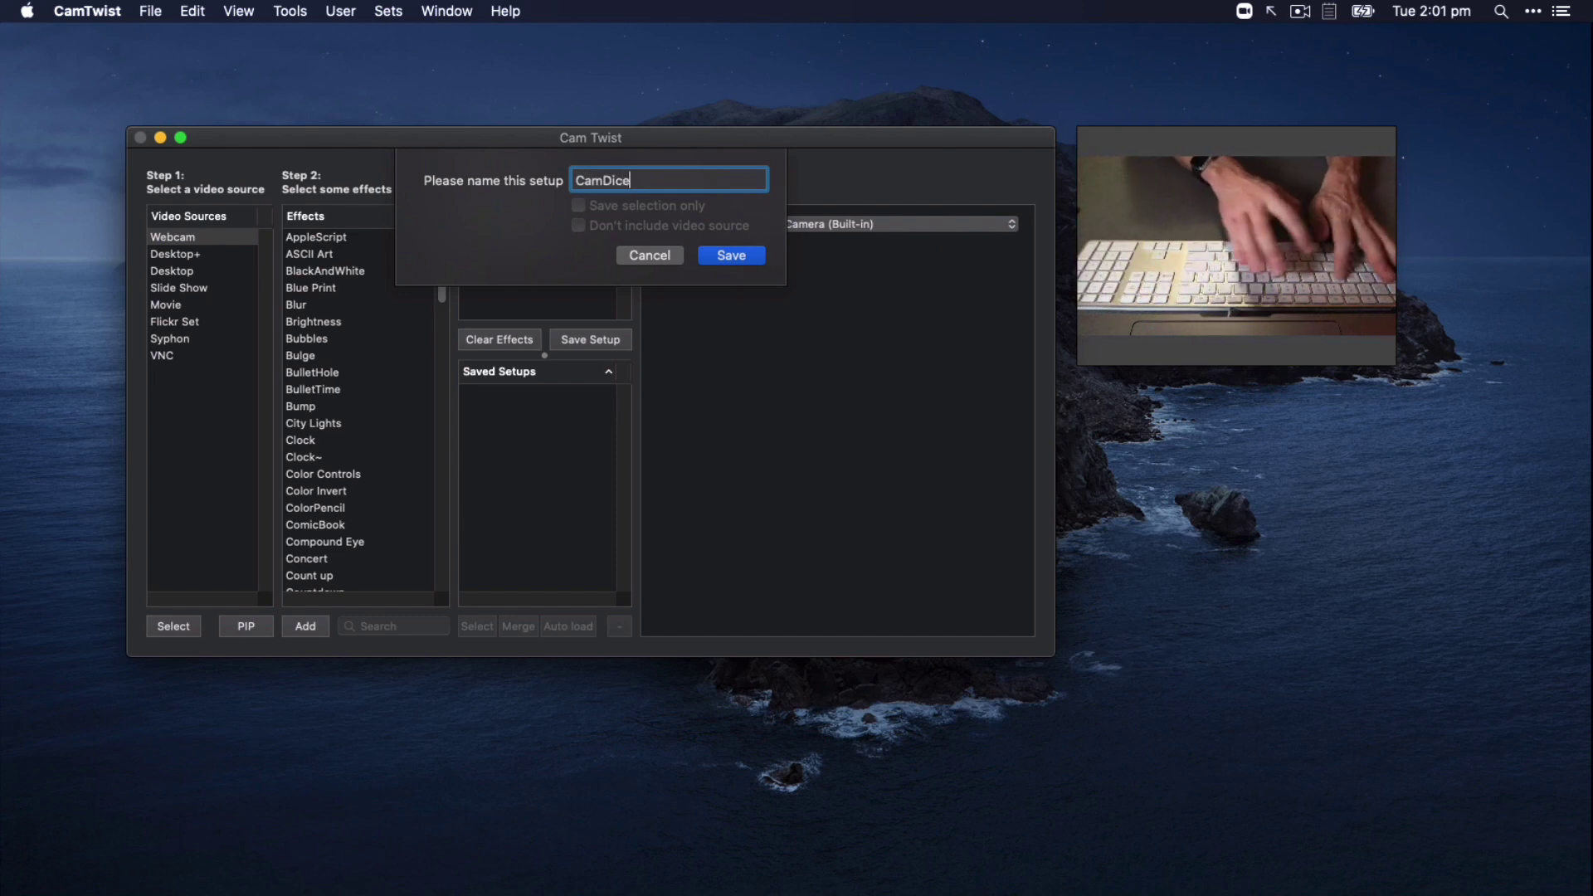
pyautogui.click(724, 256)
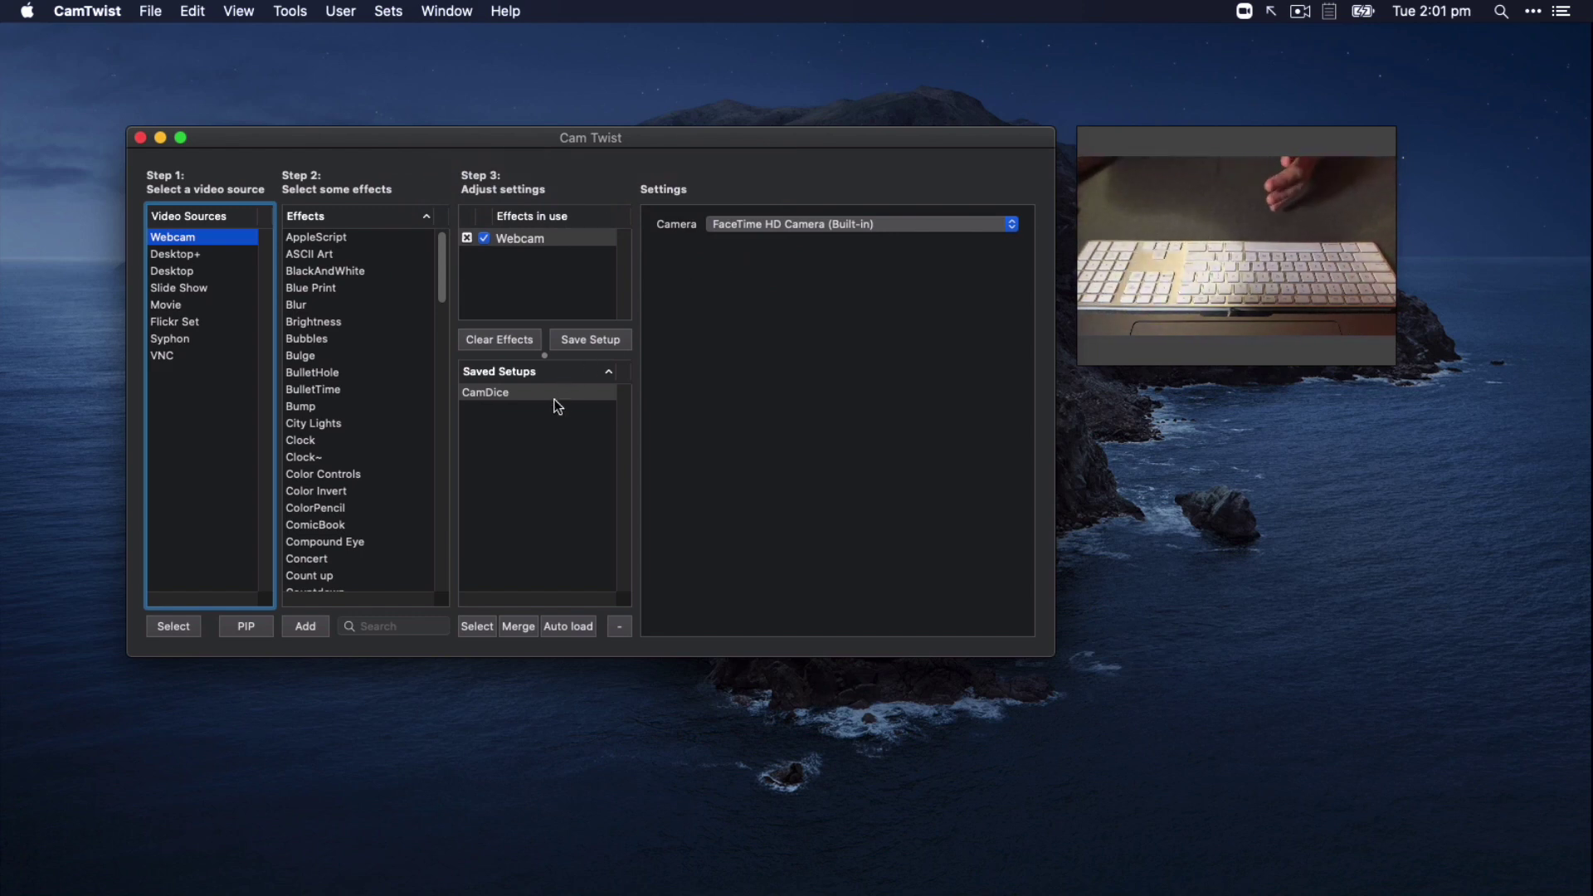
# Remove and re-add Webcam, switching its camera to the C922 Pro Stream Webcam
pyautogui.click(467, 239)
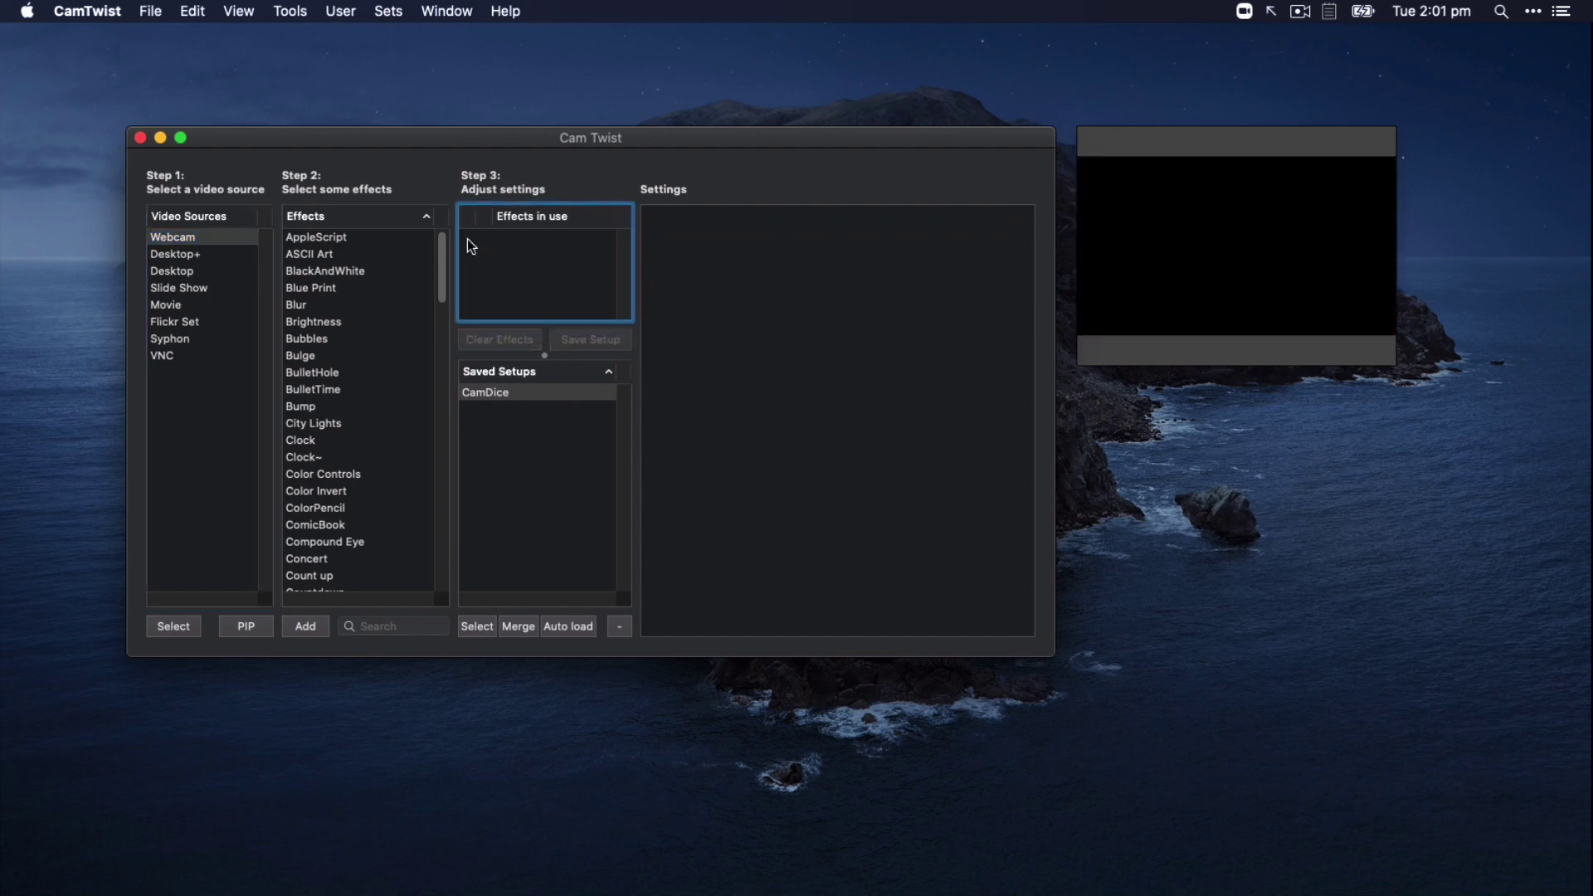
pyautogui.doubleClick(184, 240)
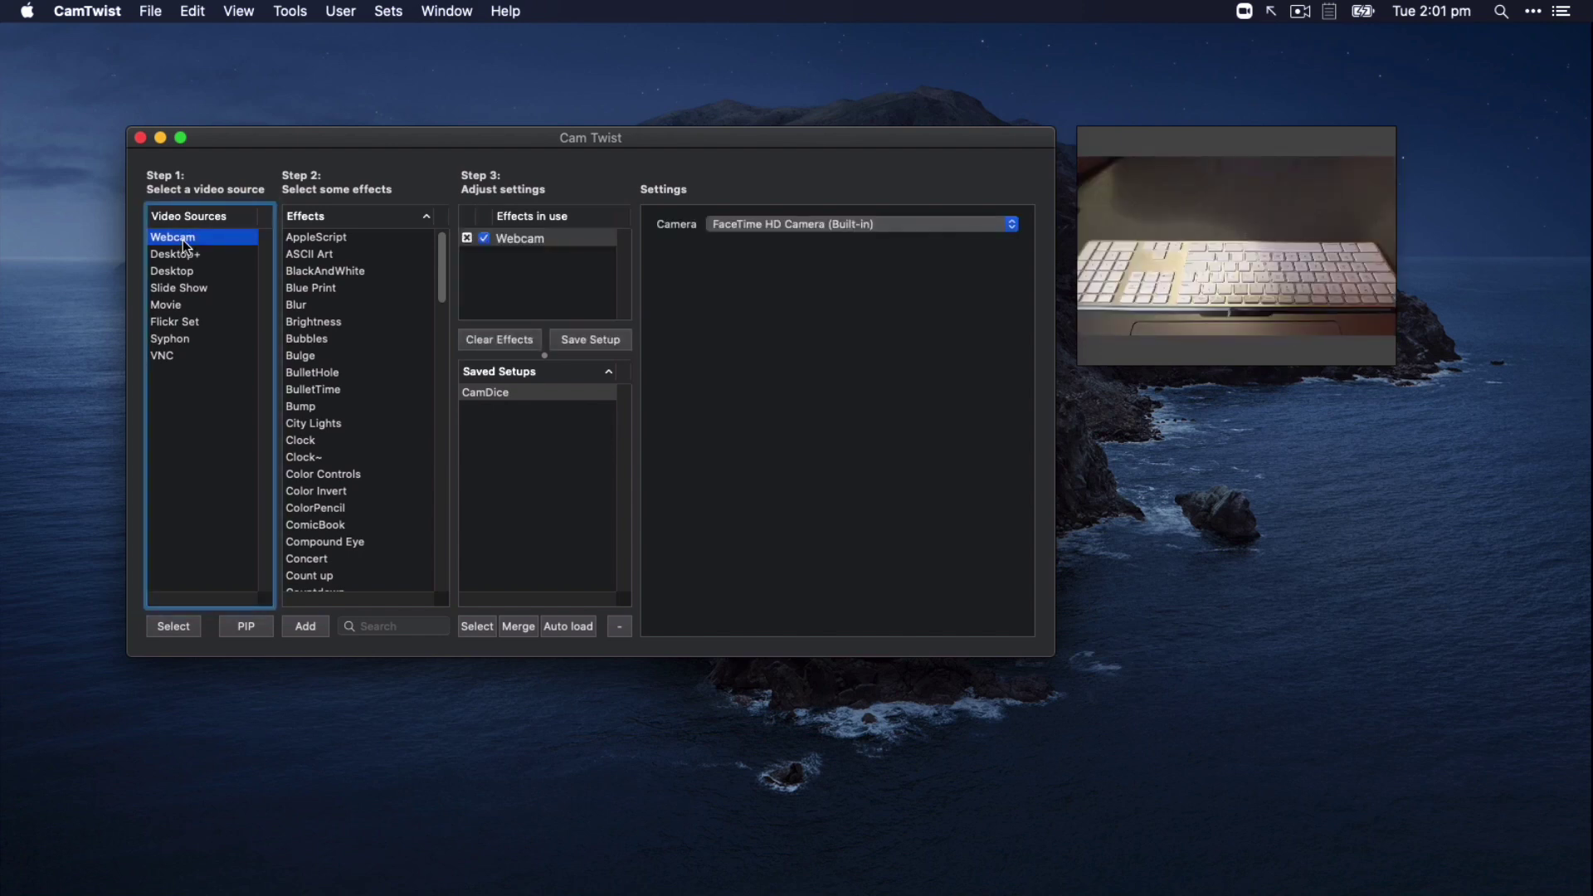
pyautogui.click(820, 222)
pyautogui.click(822, 241)
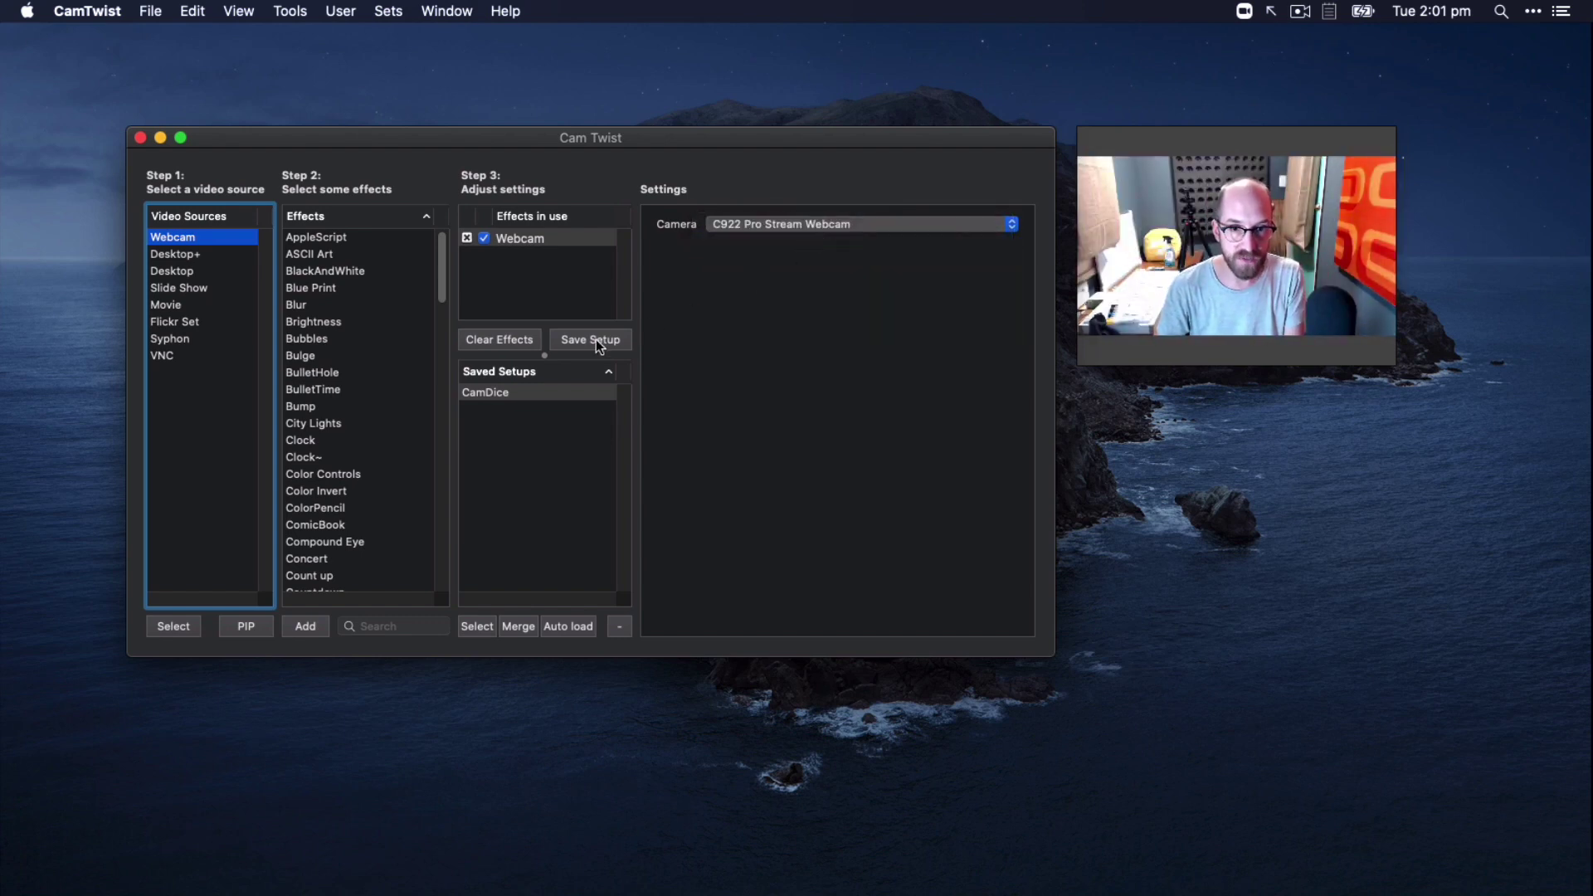
# Save the C922 webcam configuration as a setup named 'CamFace'
pyautogui.click(597, 342)
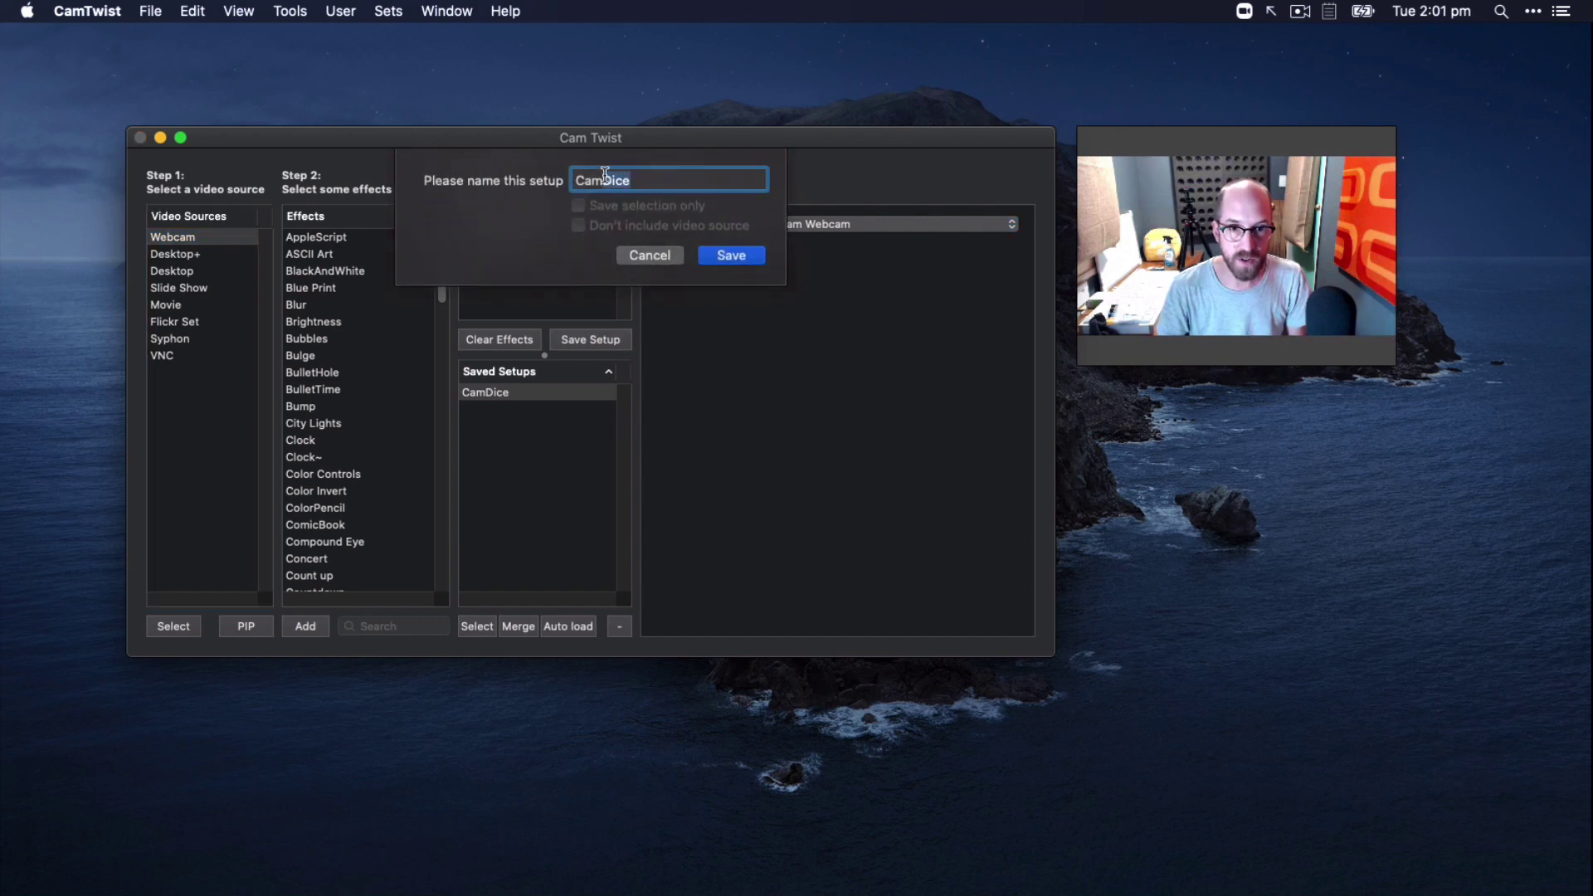
pyautogui.write('Face')
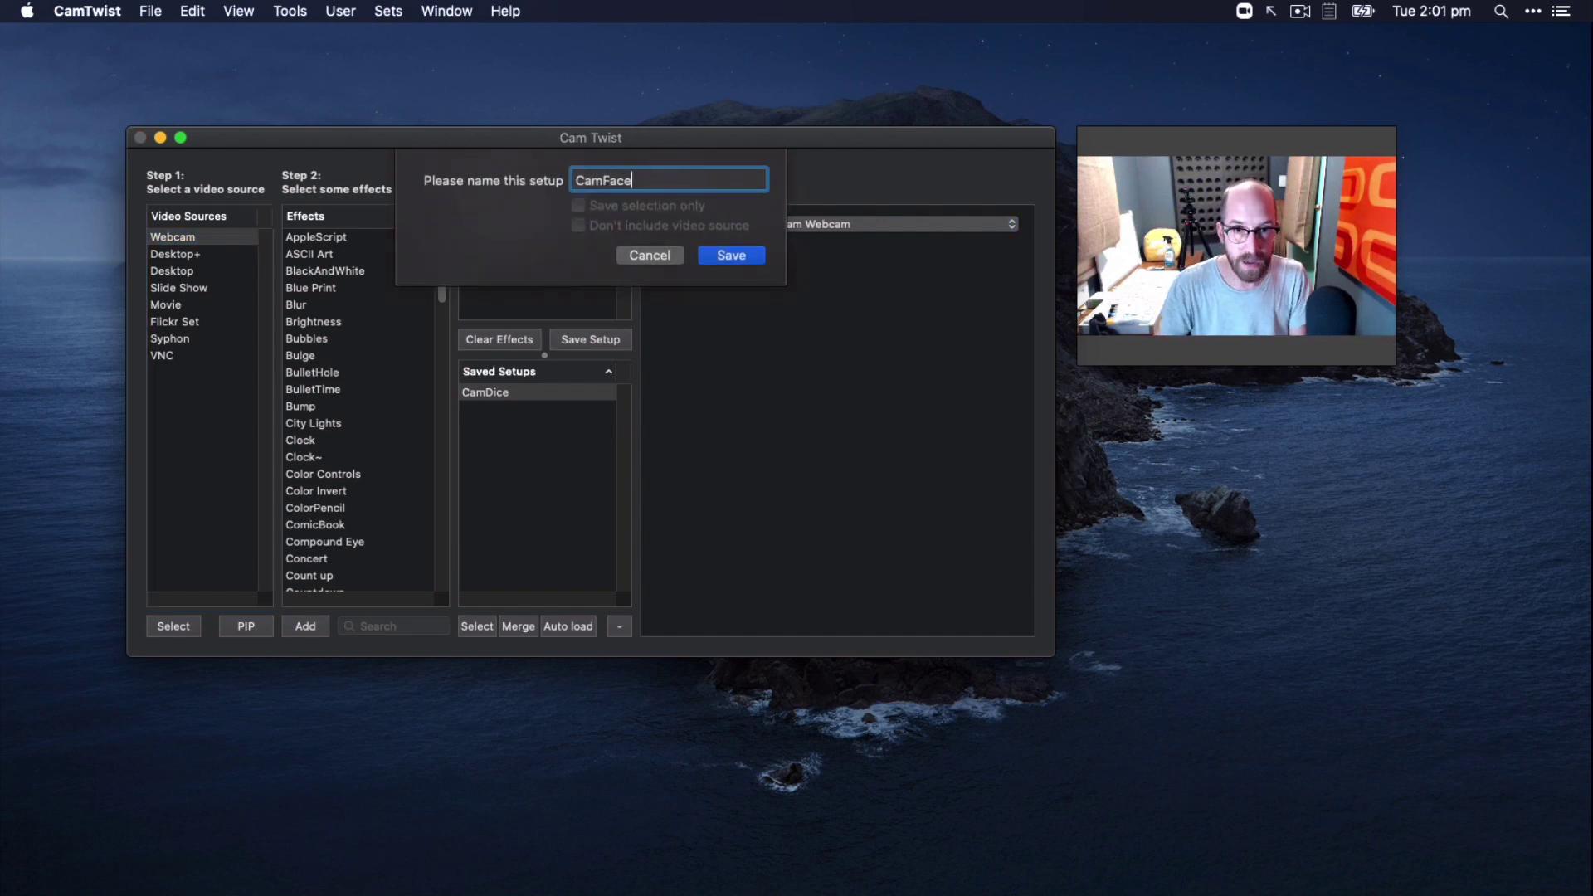
pyautogui.click(707, 252)
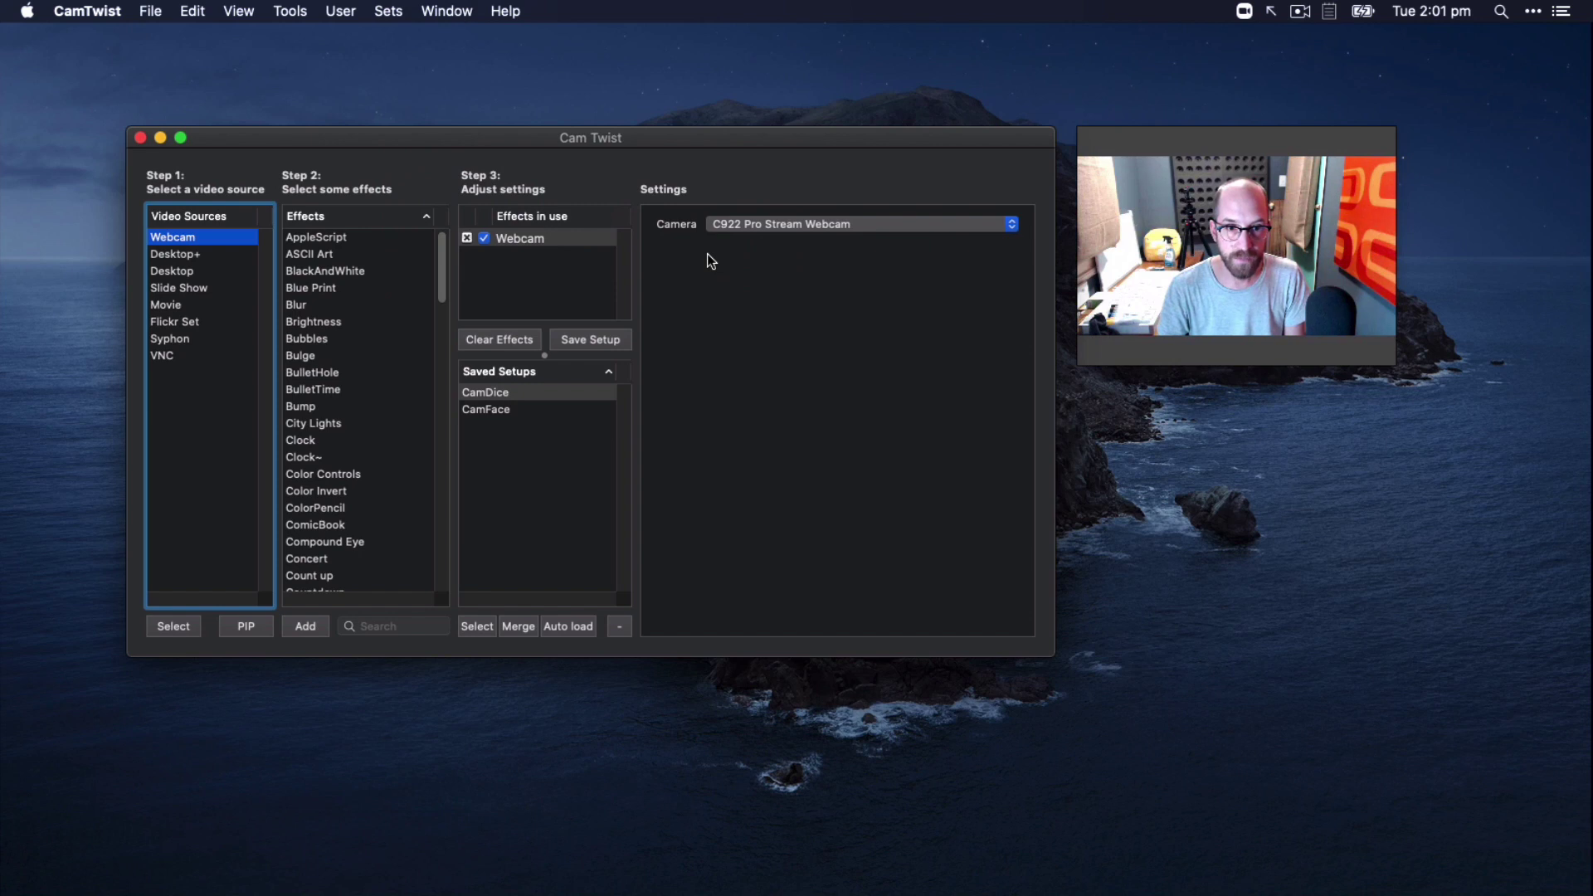
# Load CamDice and then CamFace from Saved Setups to confirm the cameras switch
pyautogui.doubleClick(505, 392)
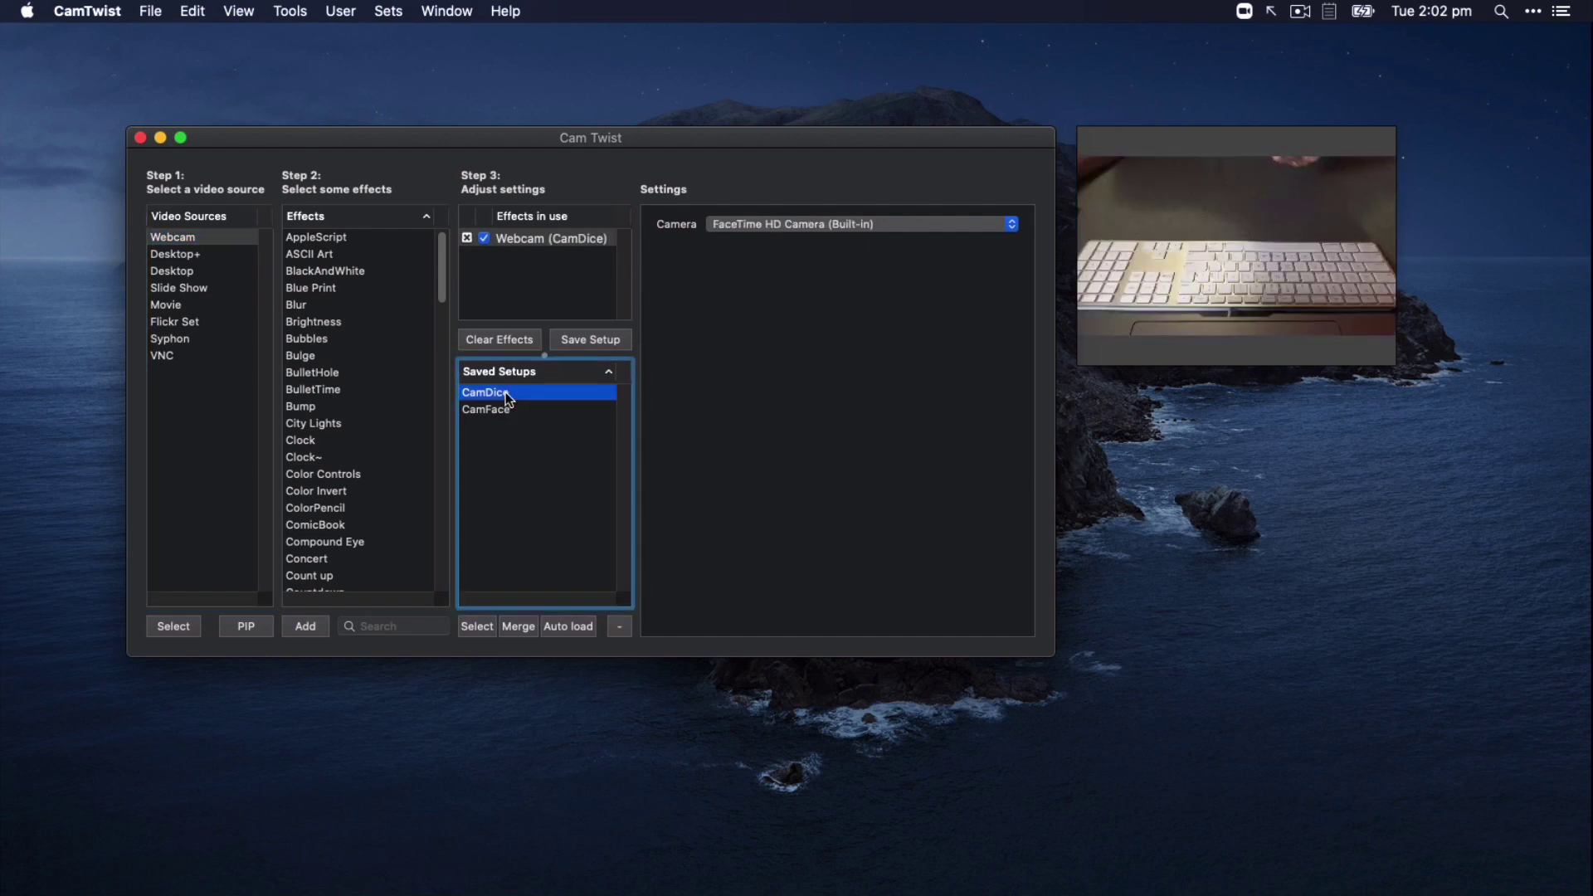
pyautogui.moveTo(1274, 326)
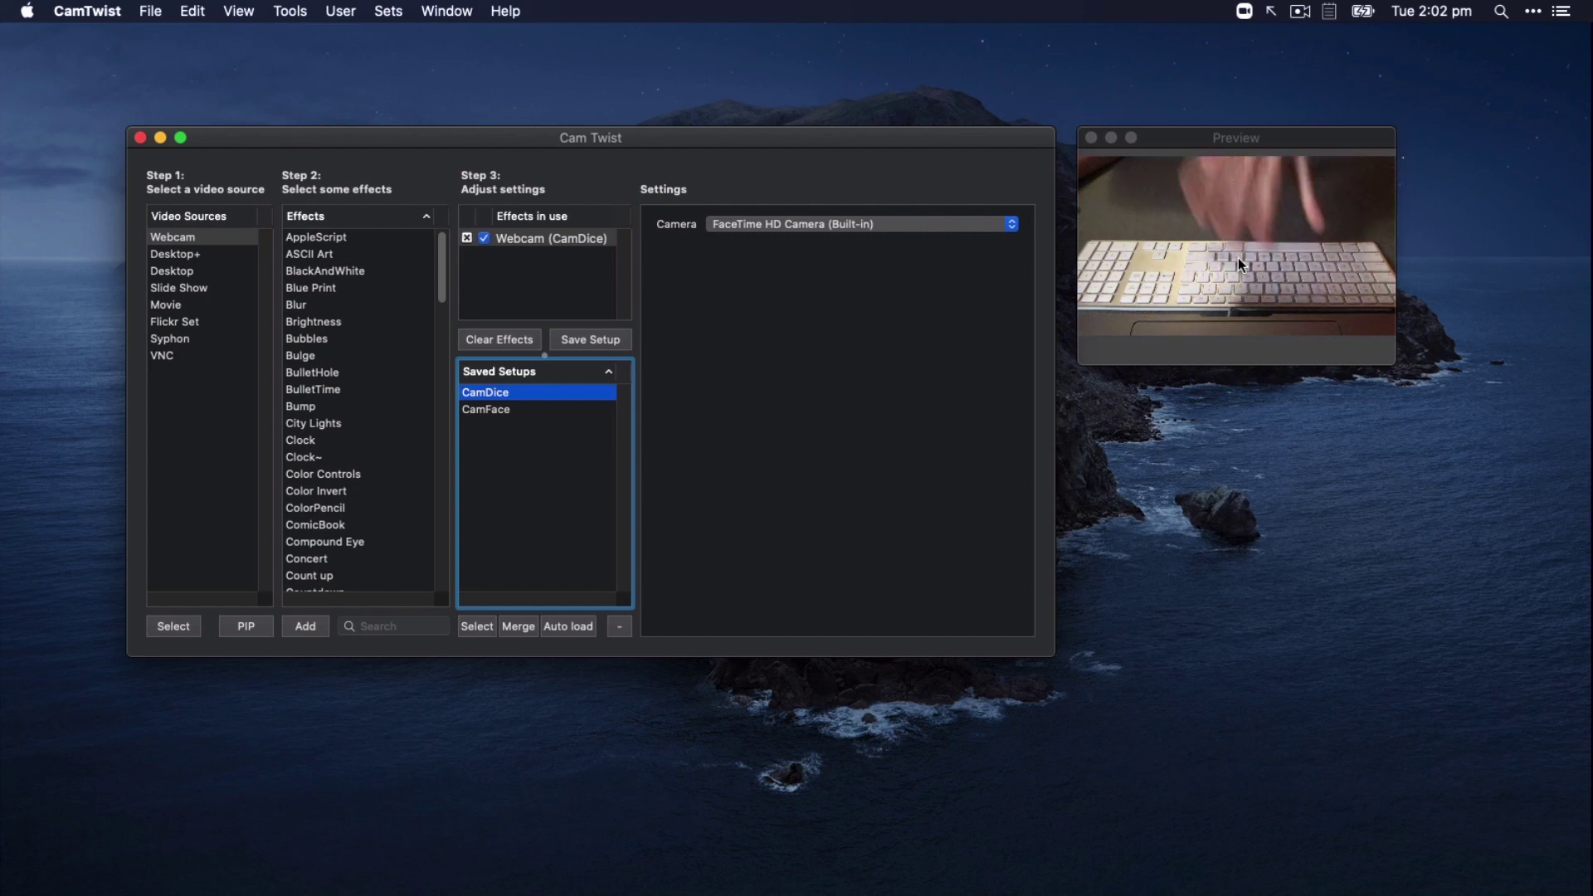
pyautogui.doubleClick(518, 412)
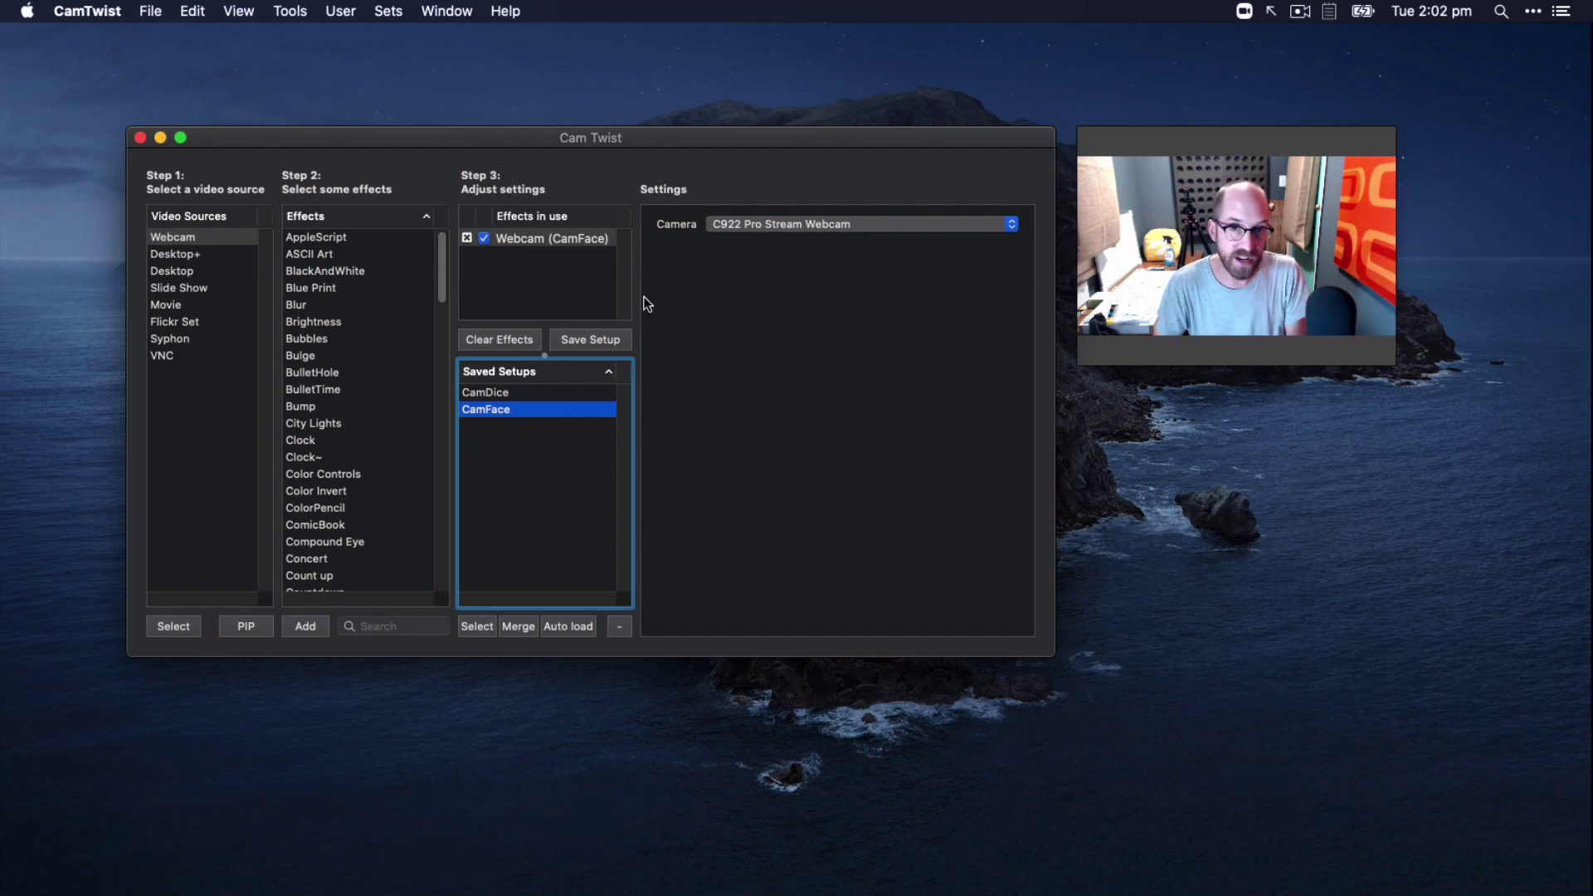
# Move the CamTwist and Preview windows to the upper left and launch Zoom via Spotlight
pyautogui.moveTo(719, 138); pyautogui.dragTo(631, 61)
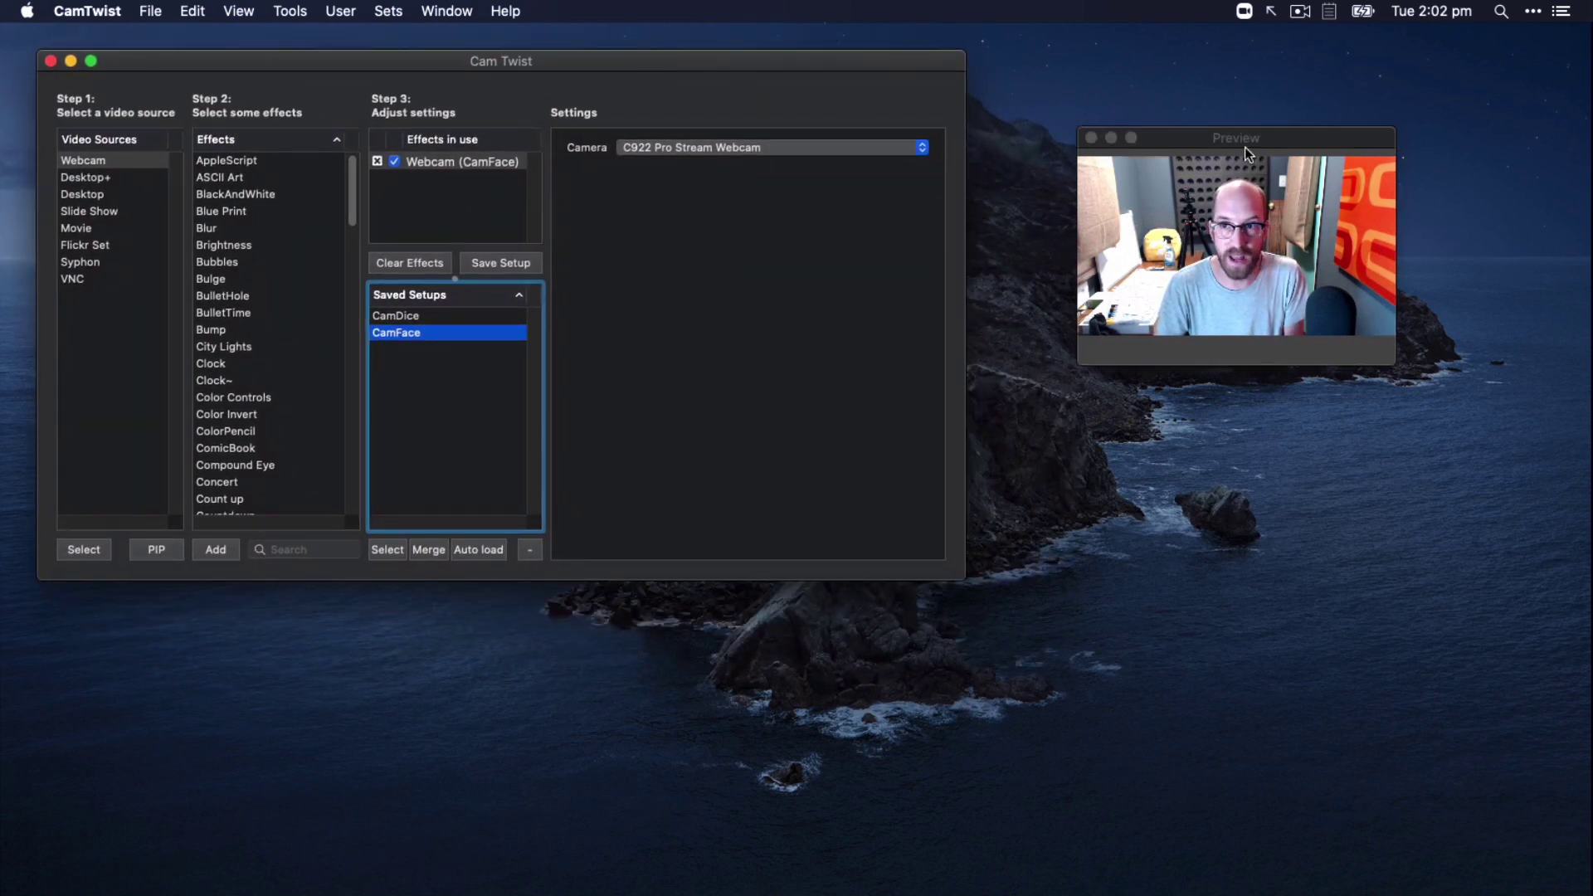
pyautogui.moveTo(1246, 141); pyautogui.dragTo(1150, 55)
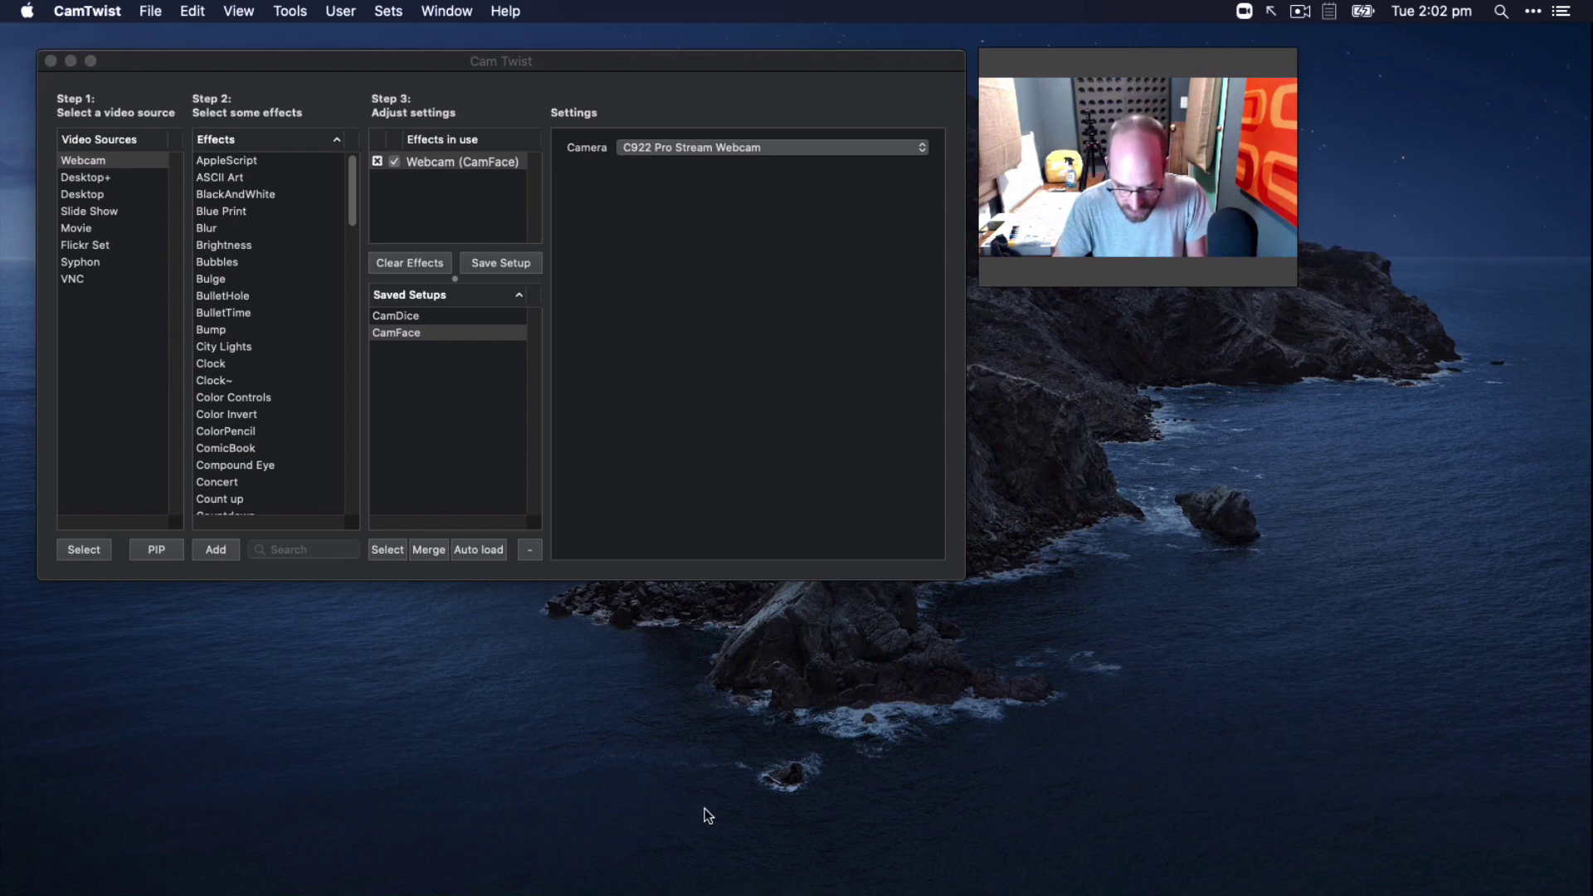
pyautogui.press('super+space')
pyautogui.write('zoo')
pyautogui.press('Return')
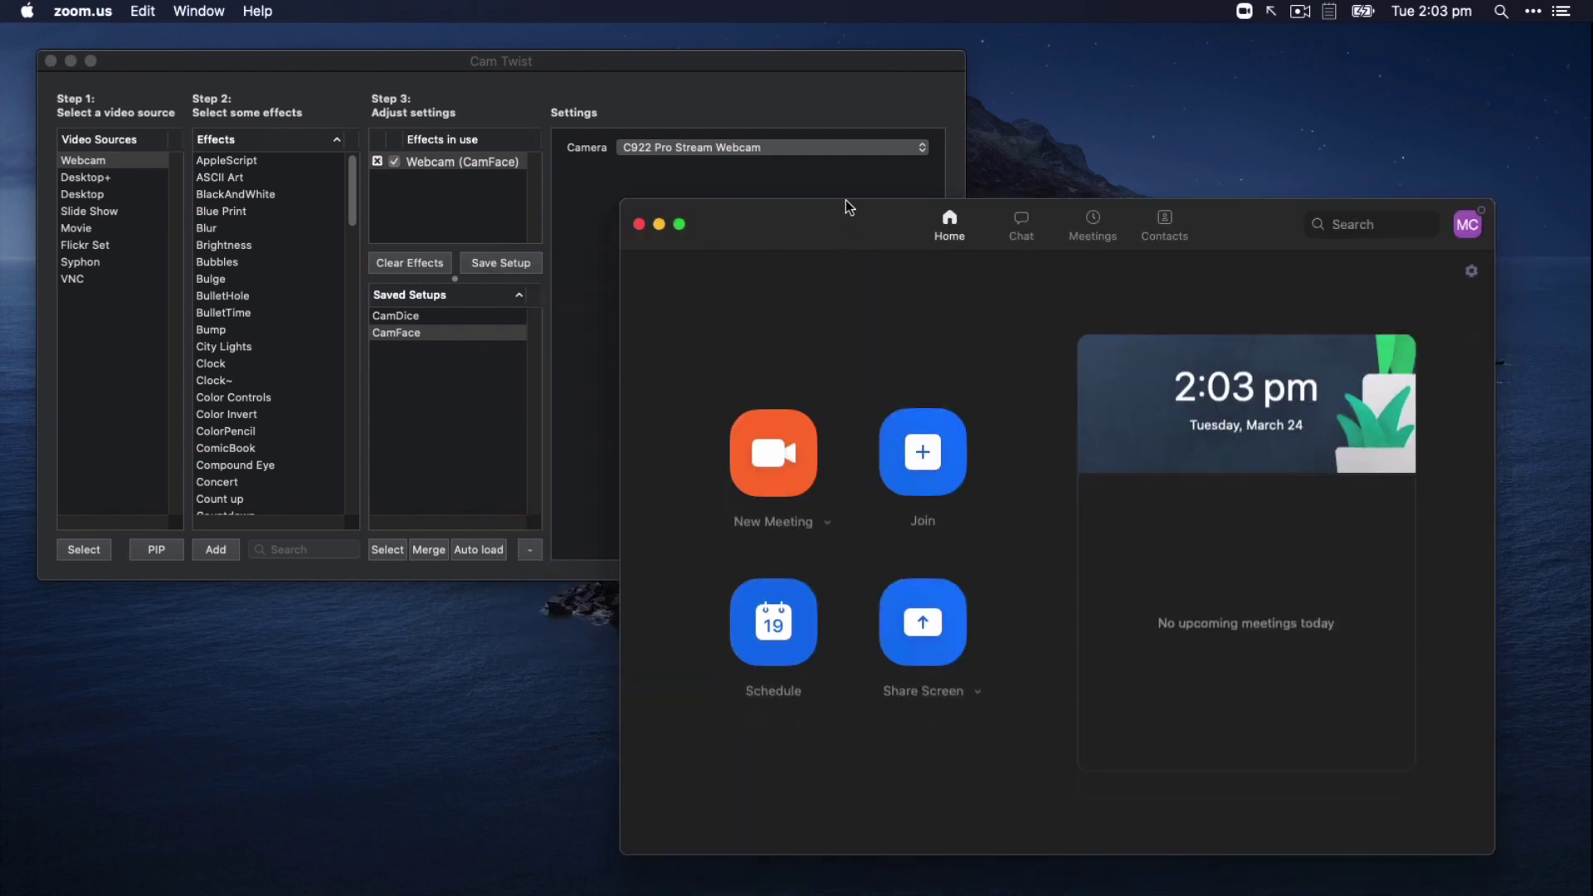
# Move the Zoom home window aside, start a New Meeting, and position its video window
pyautogui.moveTo(841, 214); pyautogui.dragTo(903, 227)
pyautogui.click(848, 470)
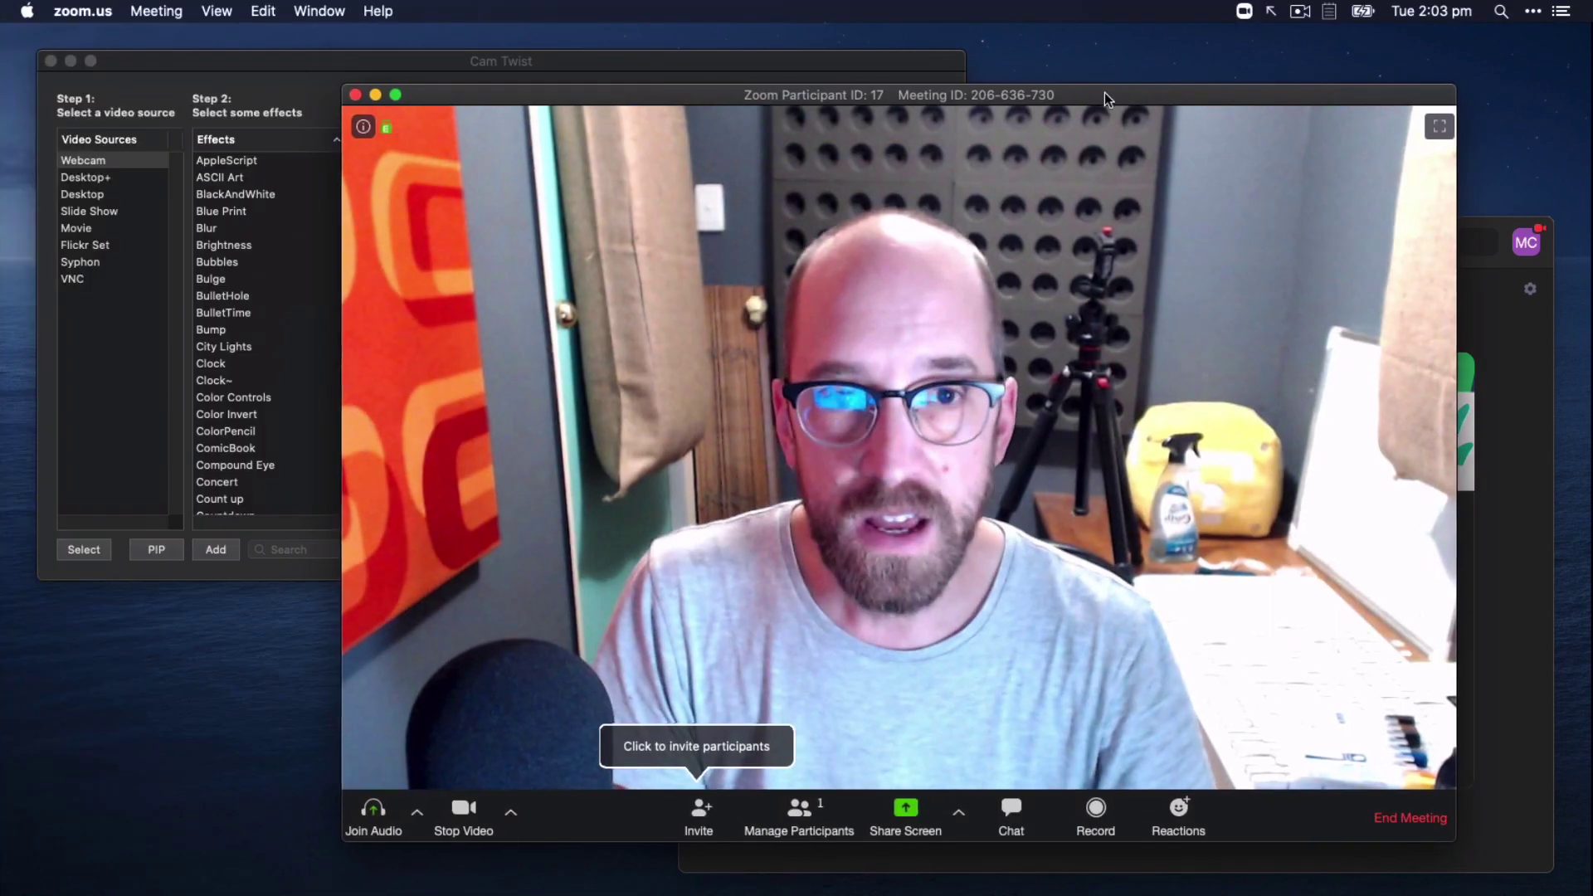
pyautogui.moveTo(1104, 92); pyautogui.dragTo(1208, 64)
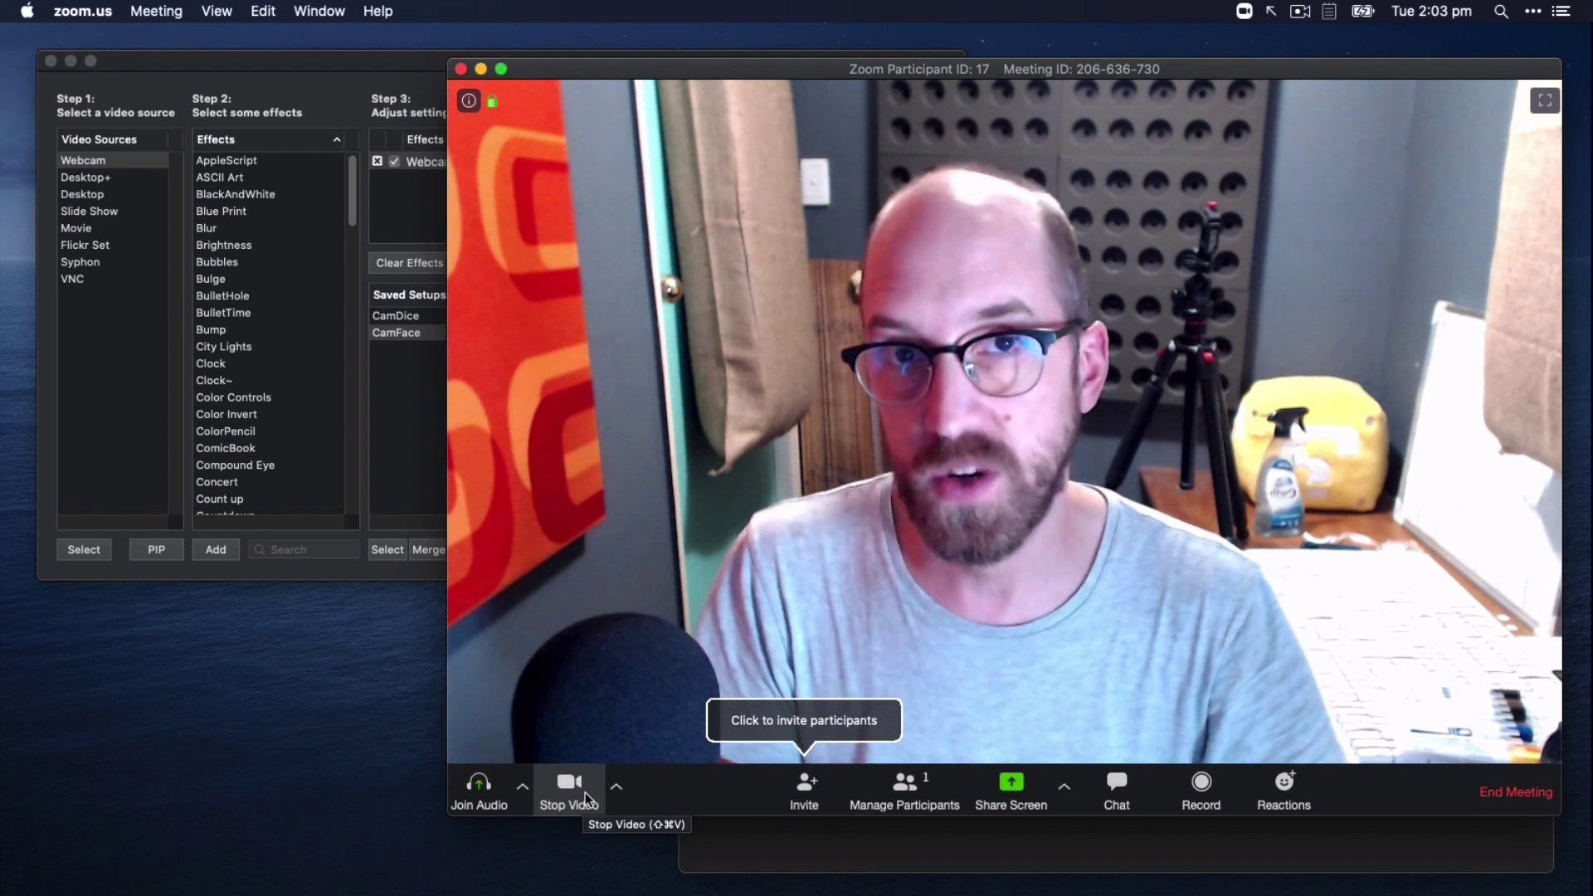
# Confirm CamTwist as the Zoom camera, shrink the meeting window, and minimise Zoom's home window
pyautogui.click(614, 790)
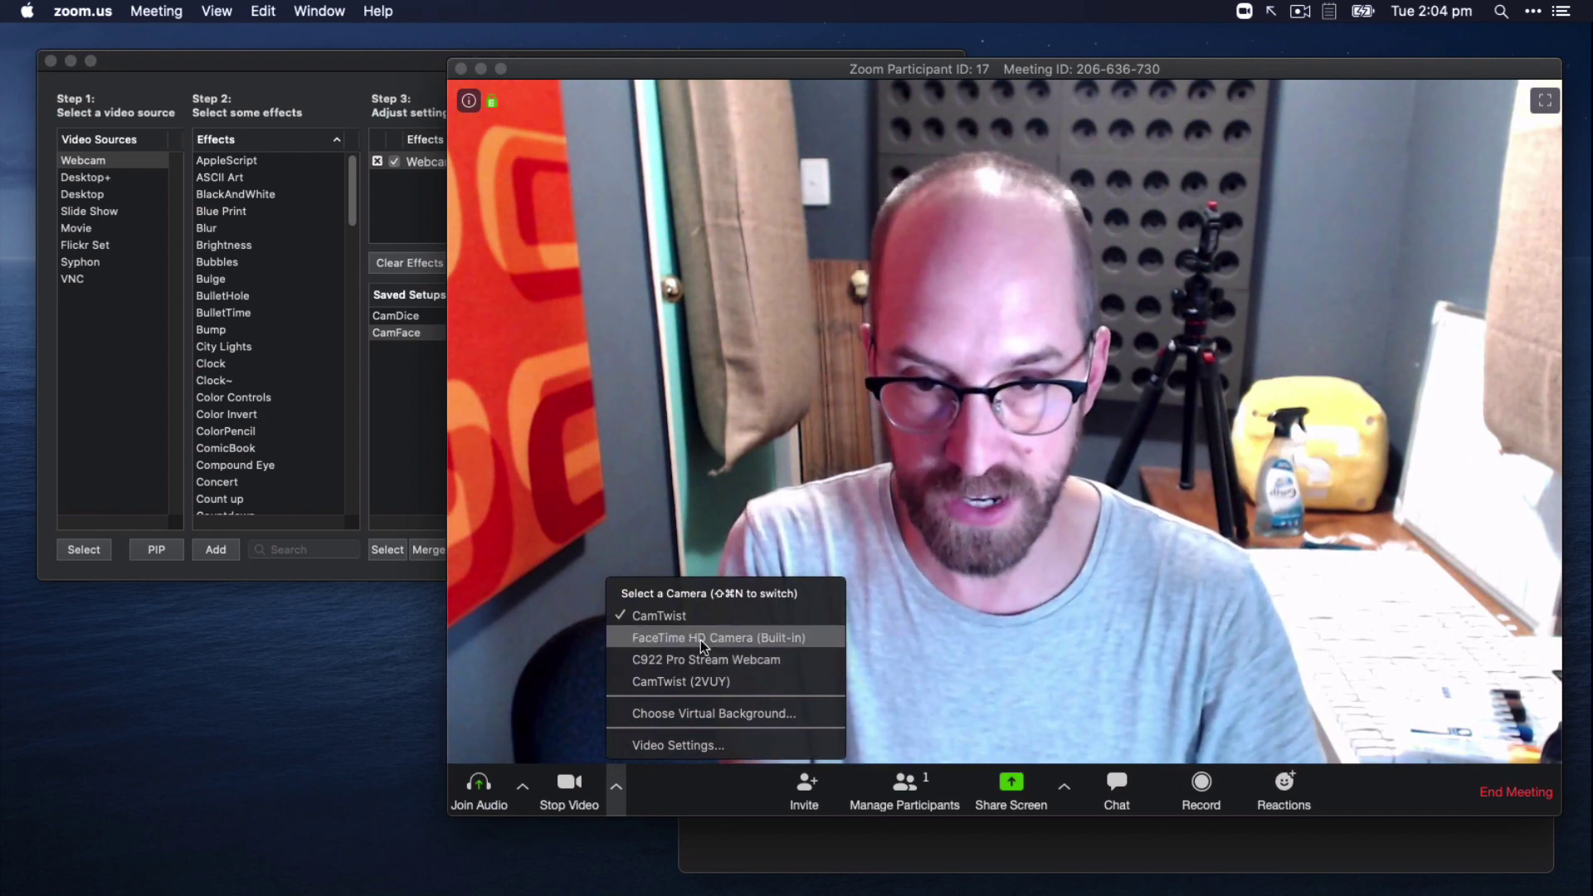
pyautogui.click(693, 616)
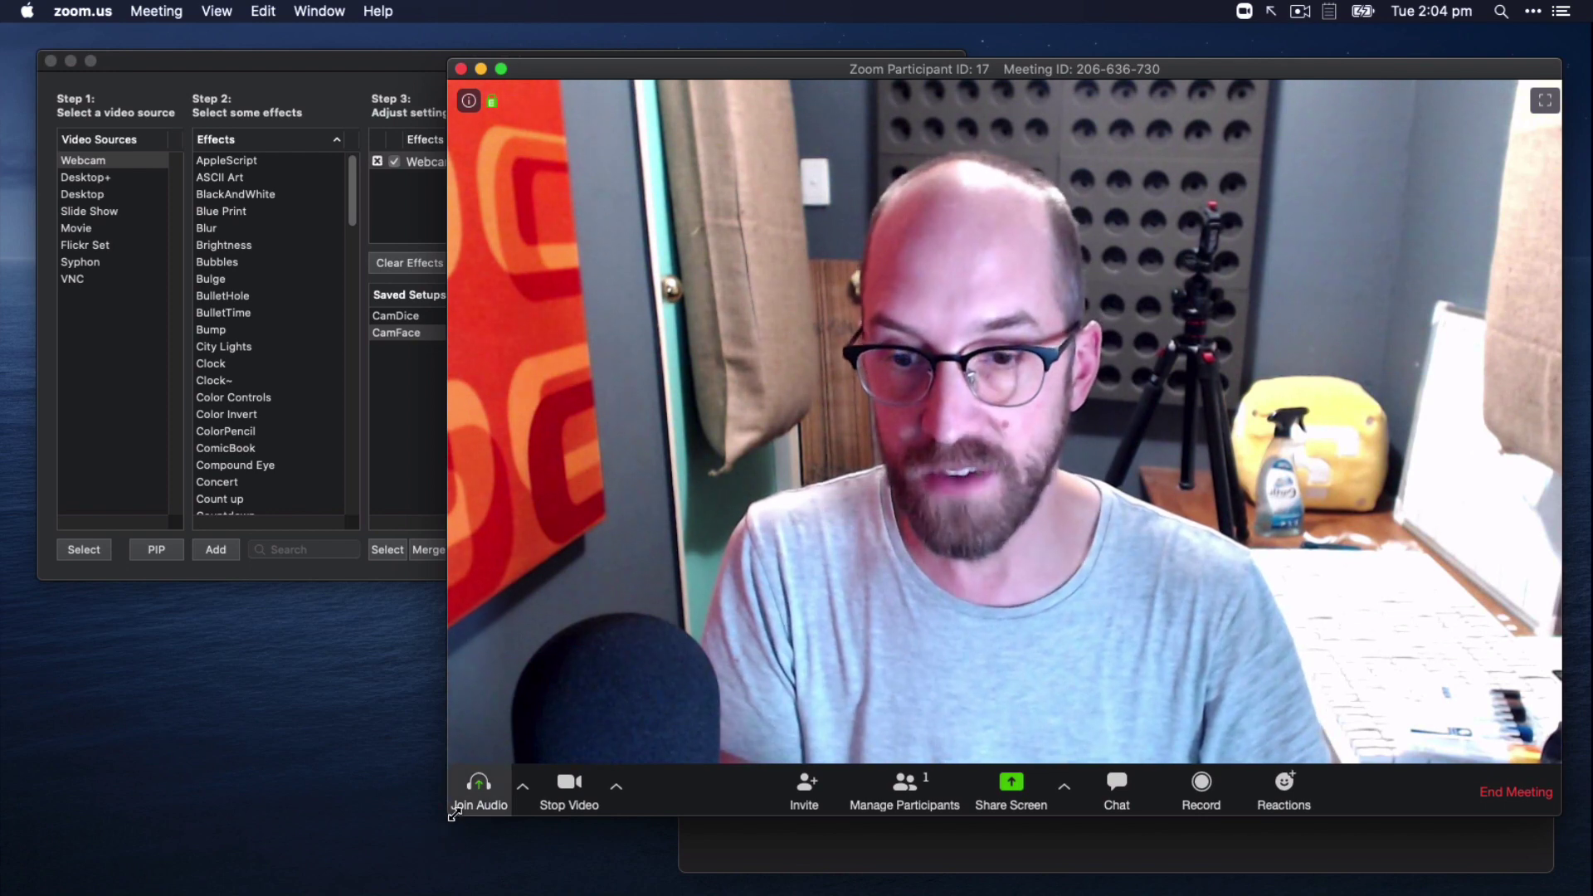
pyautogui.moveTo(446, 819); pyautogui.dragTo(964, 508)
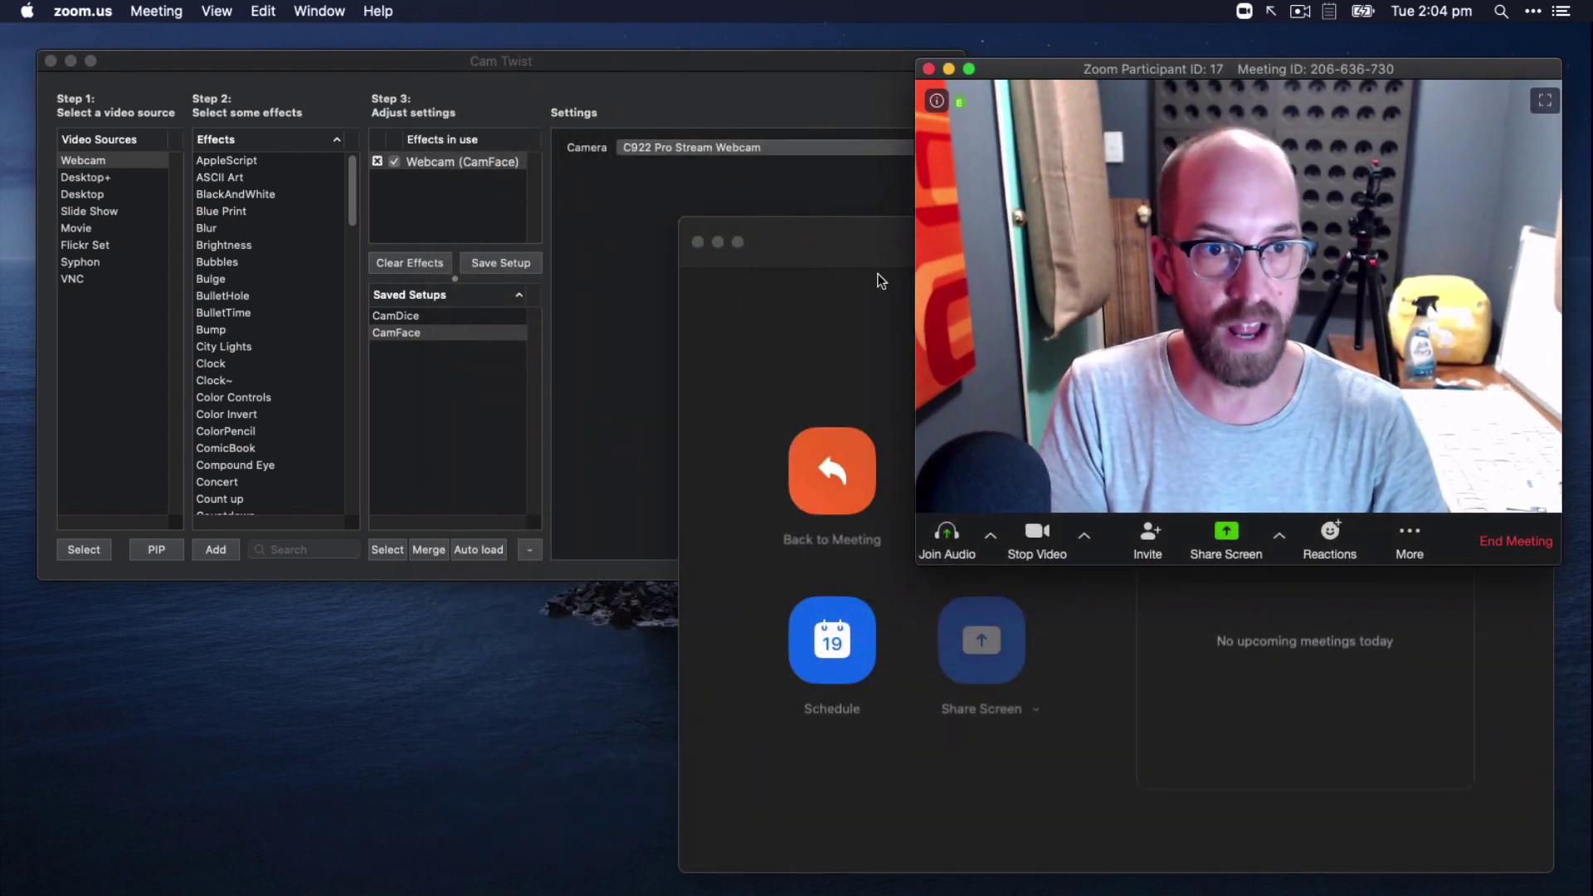
pyautogui.click(755, 235)
pyautogui.click(719, 241)
# Place the meeting window top right, the CamTwist window lower left, and Preview top left
pyautogui.moveTo(1048, 68); pyautogui.dragTo(990, 257)
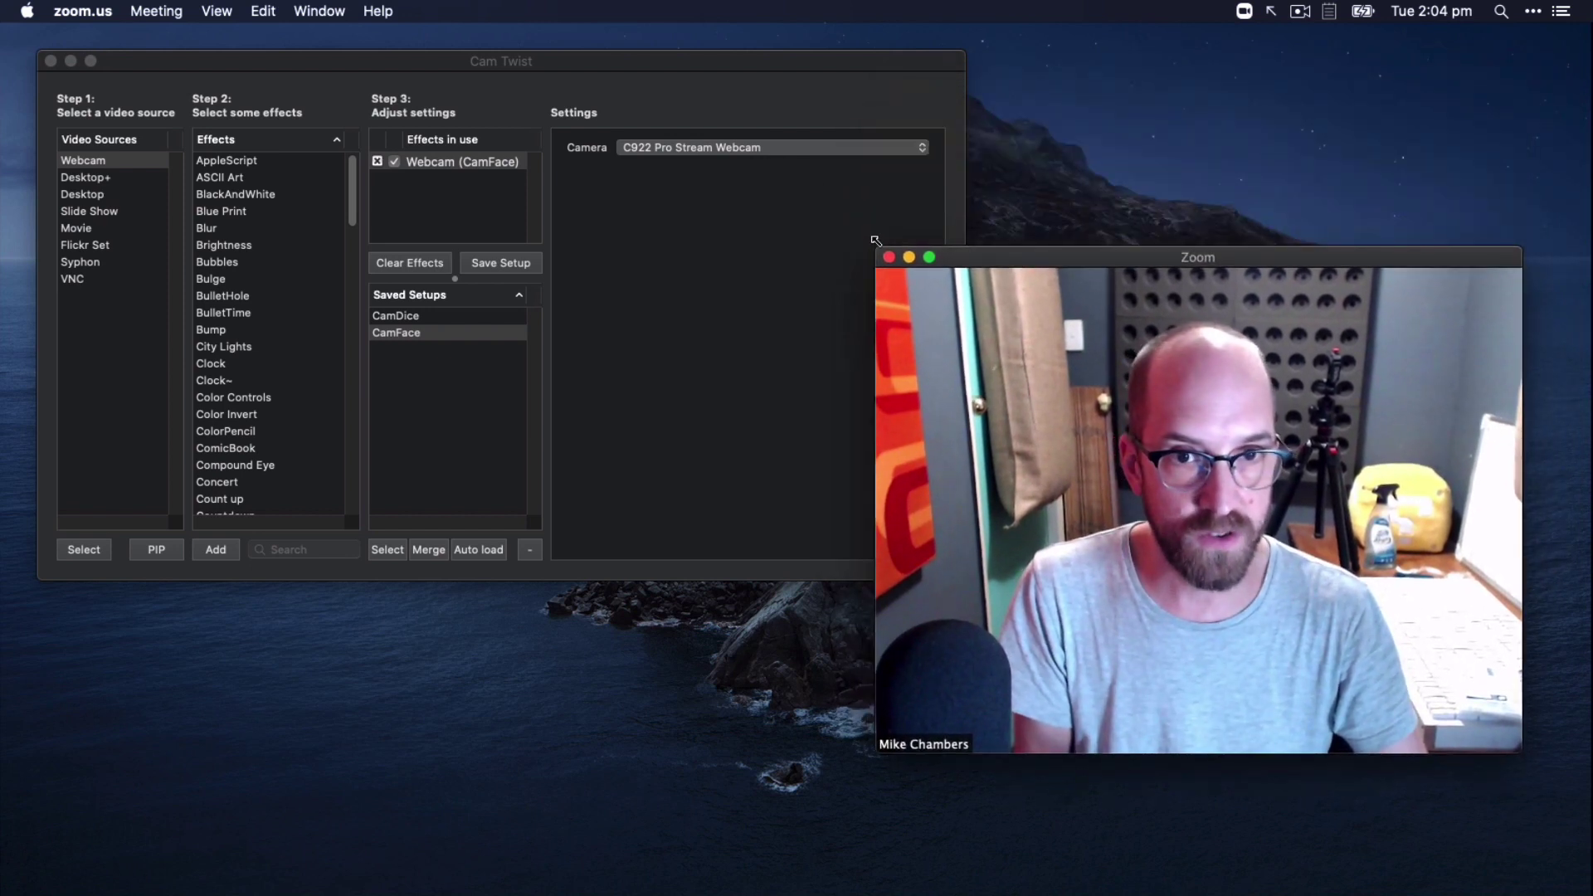
pyautogui.moveTo(1032, 293)
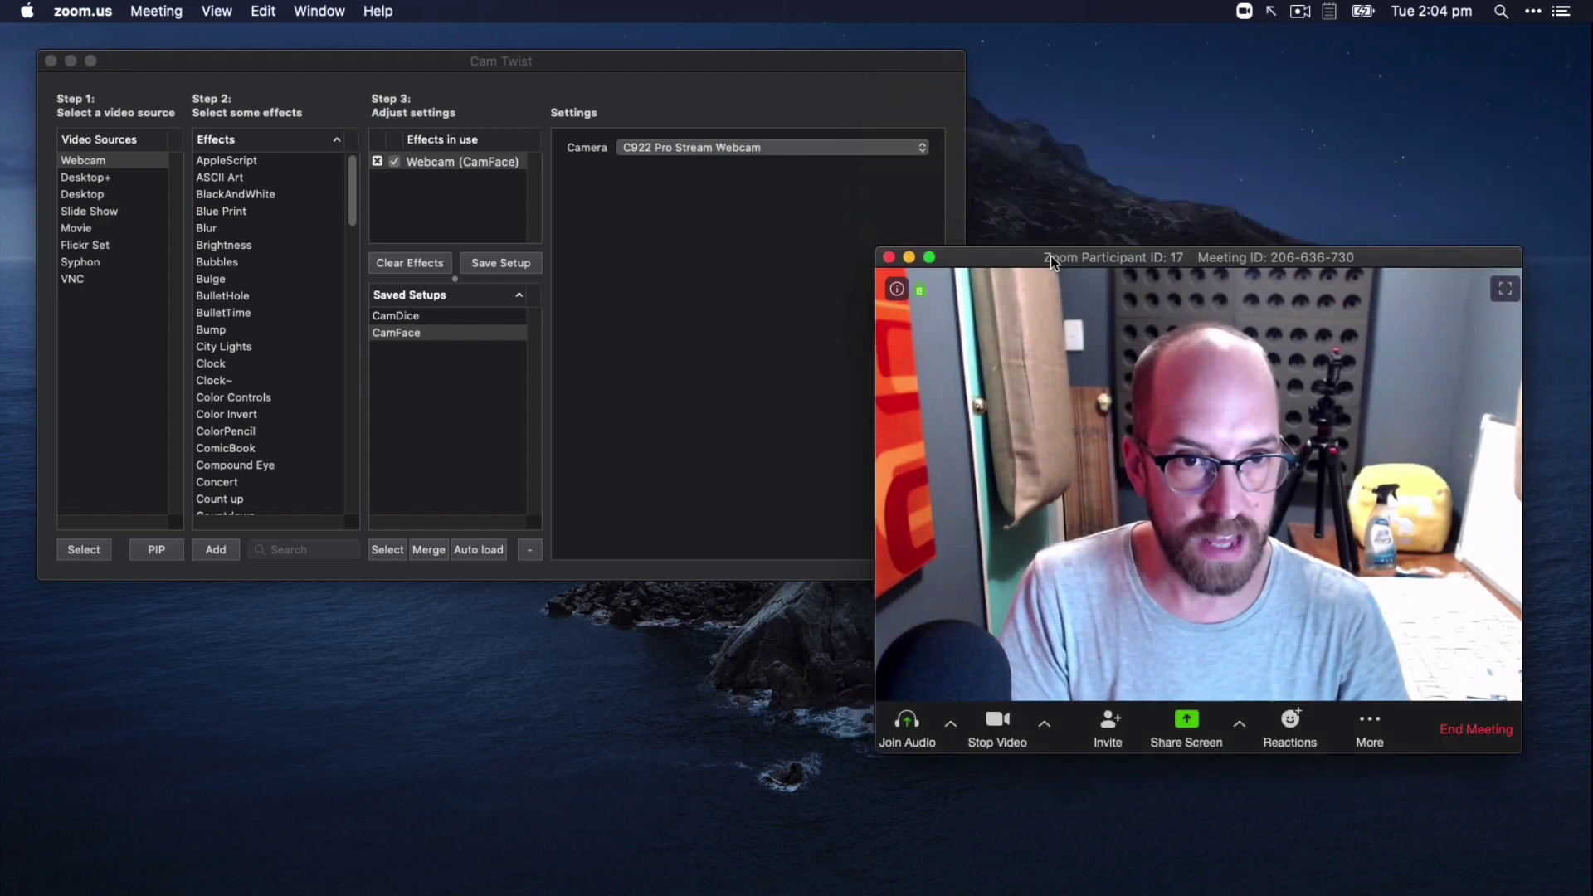
pyautogui.moveTo(1052, 256); pyautogui.dragTo(1100, 57)
pyautogui.moveTo(861, 64); pyautogui.dragTo(855, 336)
pyautogui.moveTo(1128, 56); pyautogui.dragTo(237, 47)
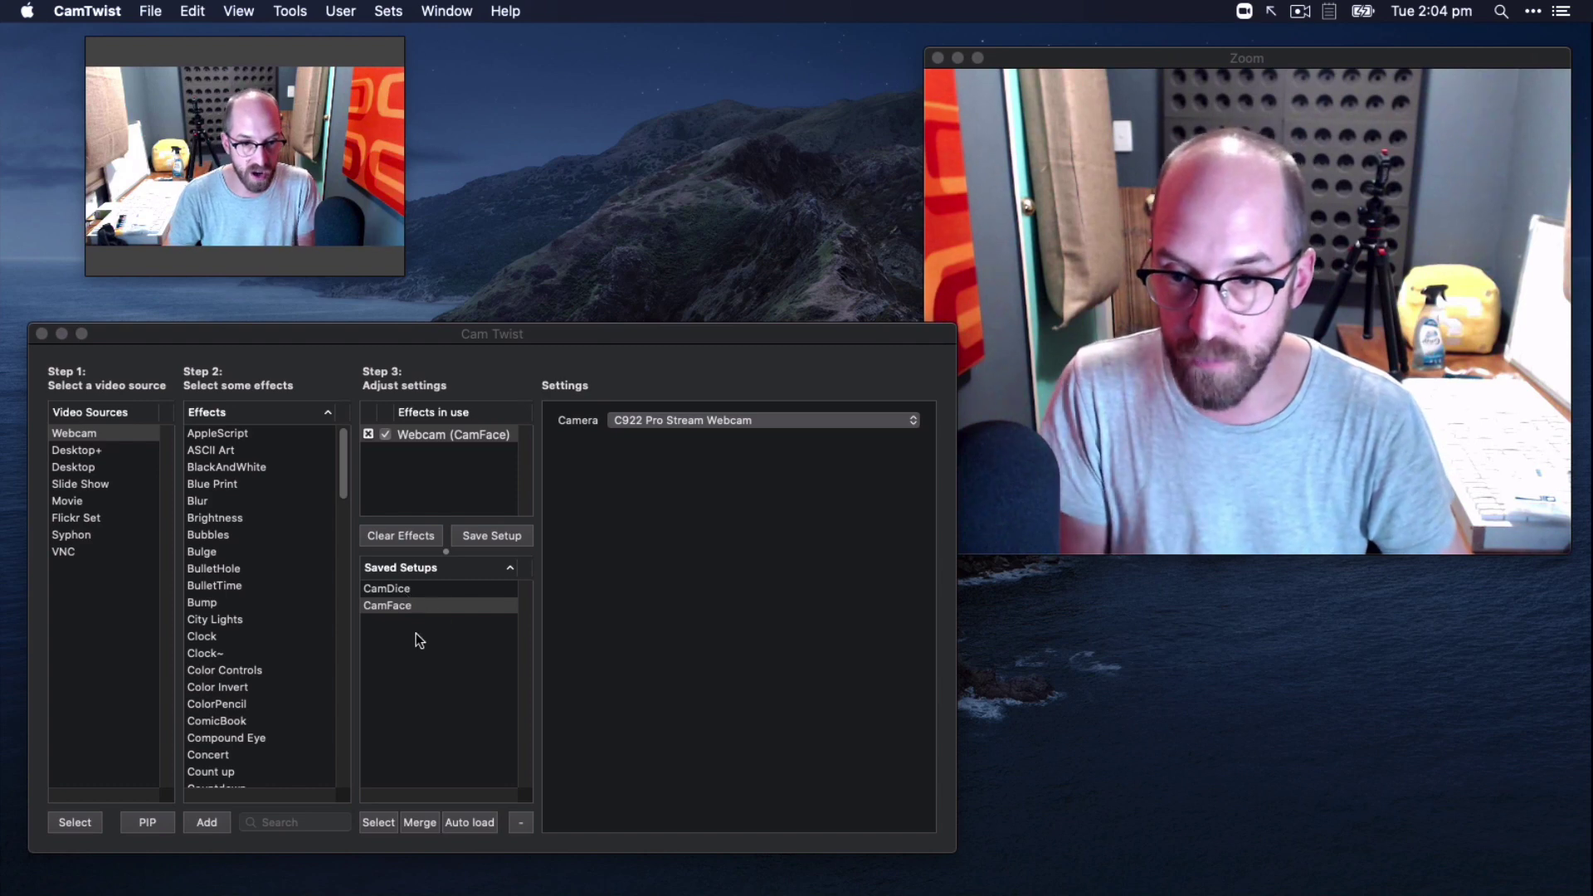
# Switch live to CamDice, then back to CamFace while Zoom follows, and nudge CamTwist up
pyautogui.click(390, 589)
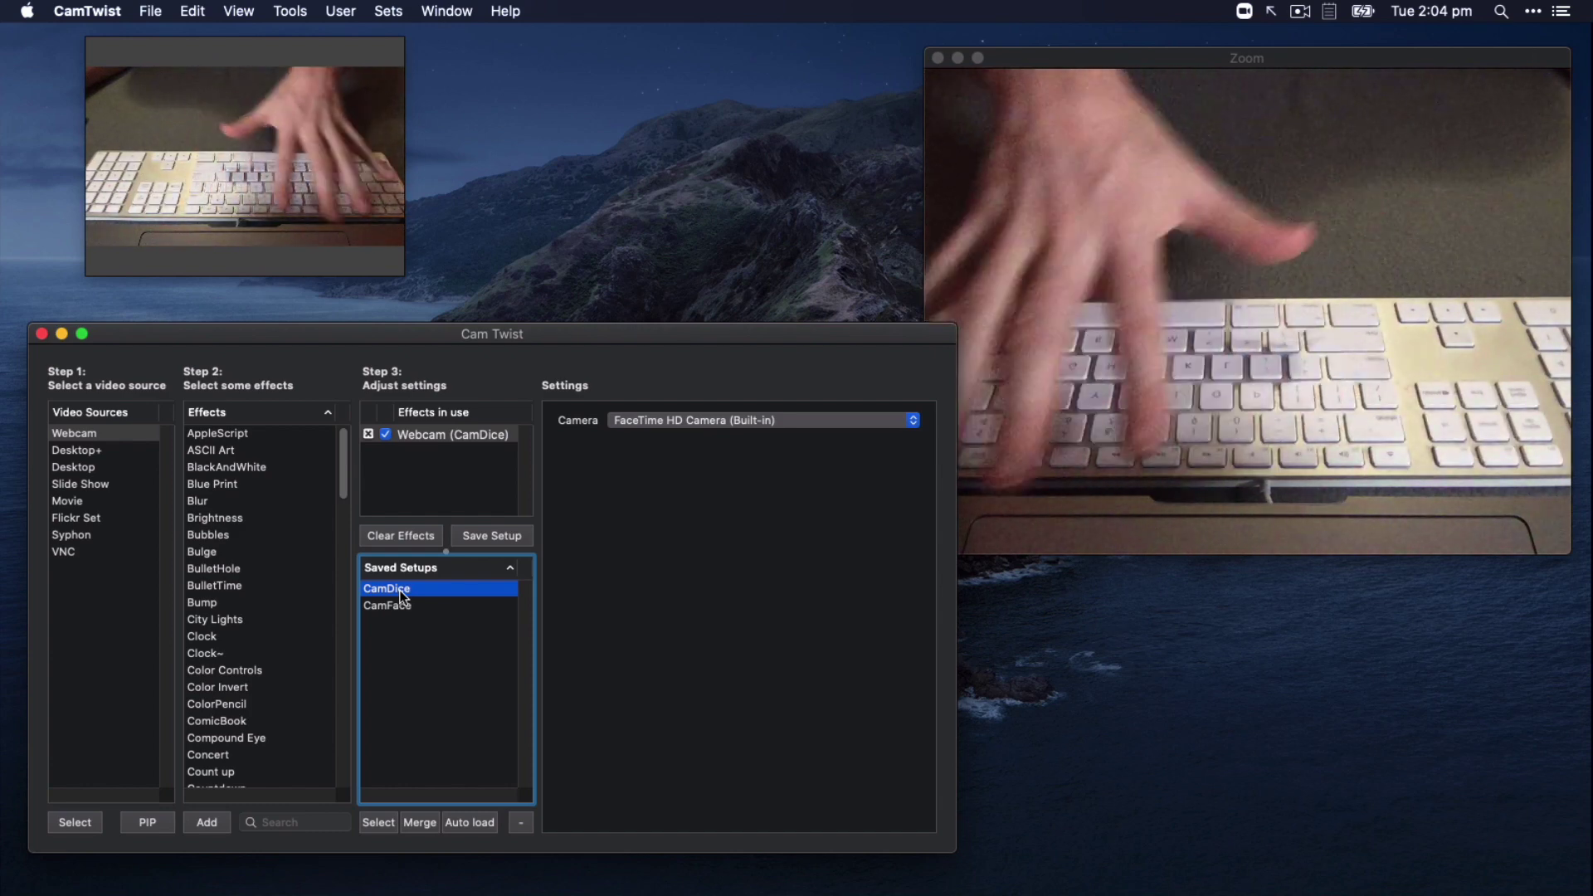
pyautogui.click(401, 607)
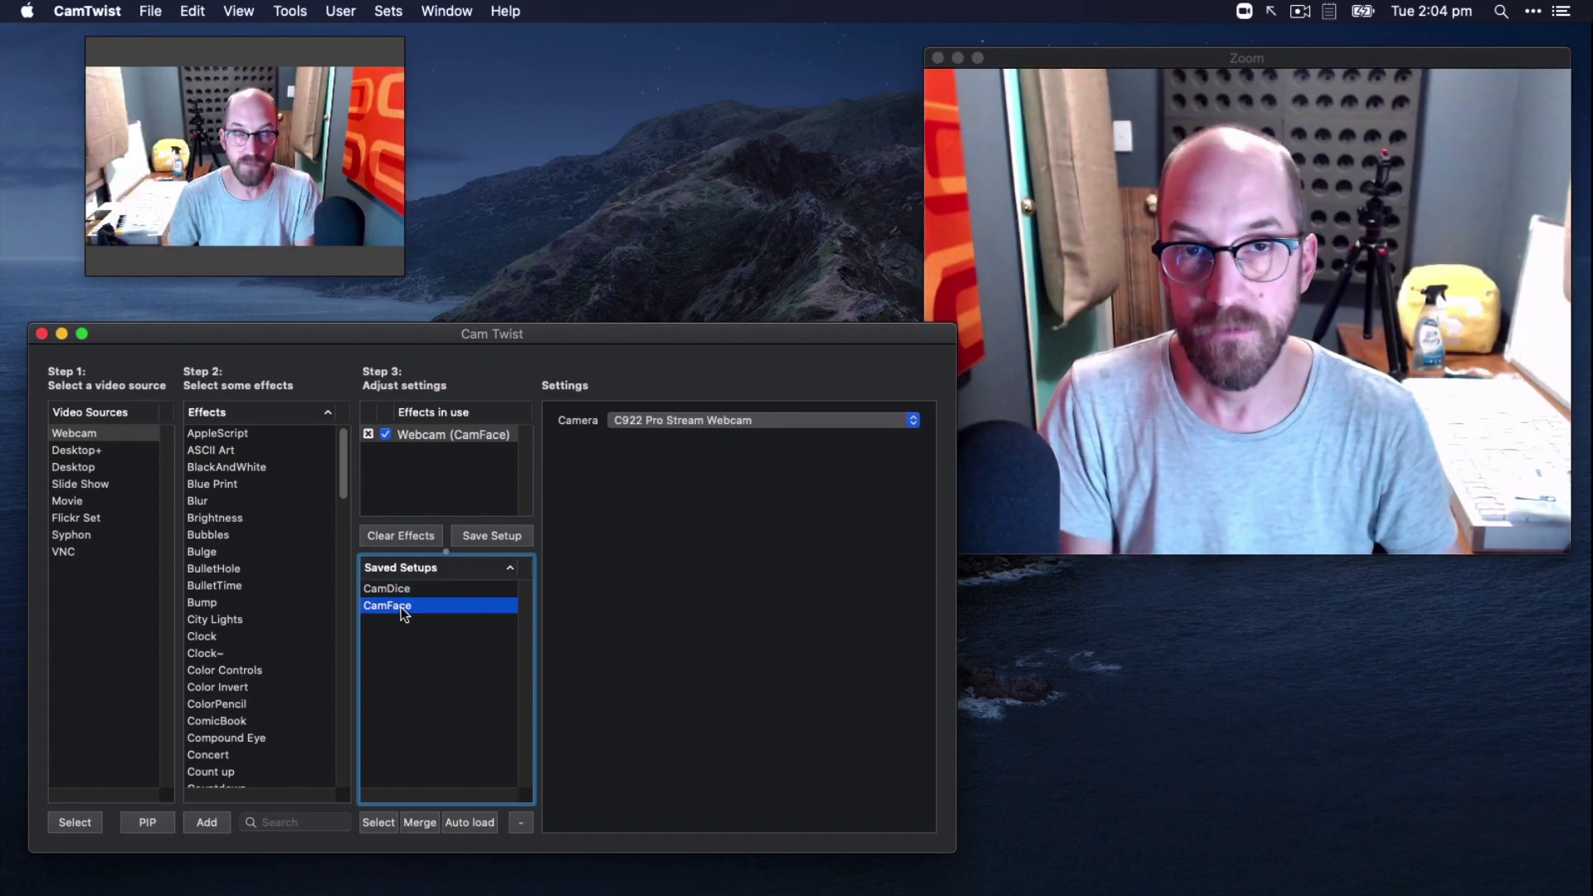
pyautogui.moveTo(457, 333); pyautogui.dragTo(458, 313)
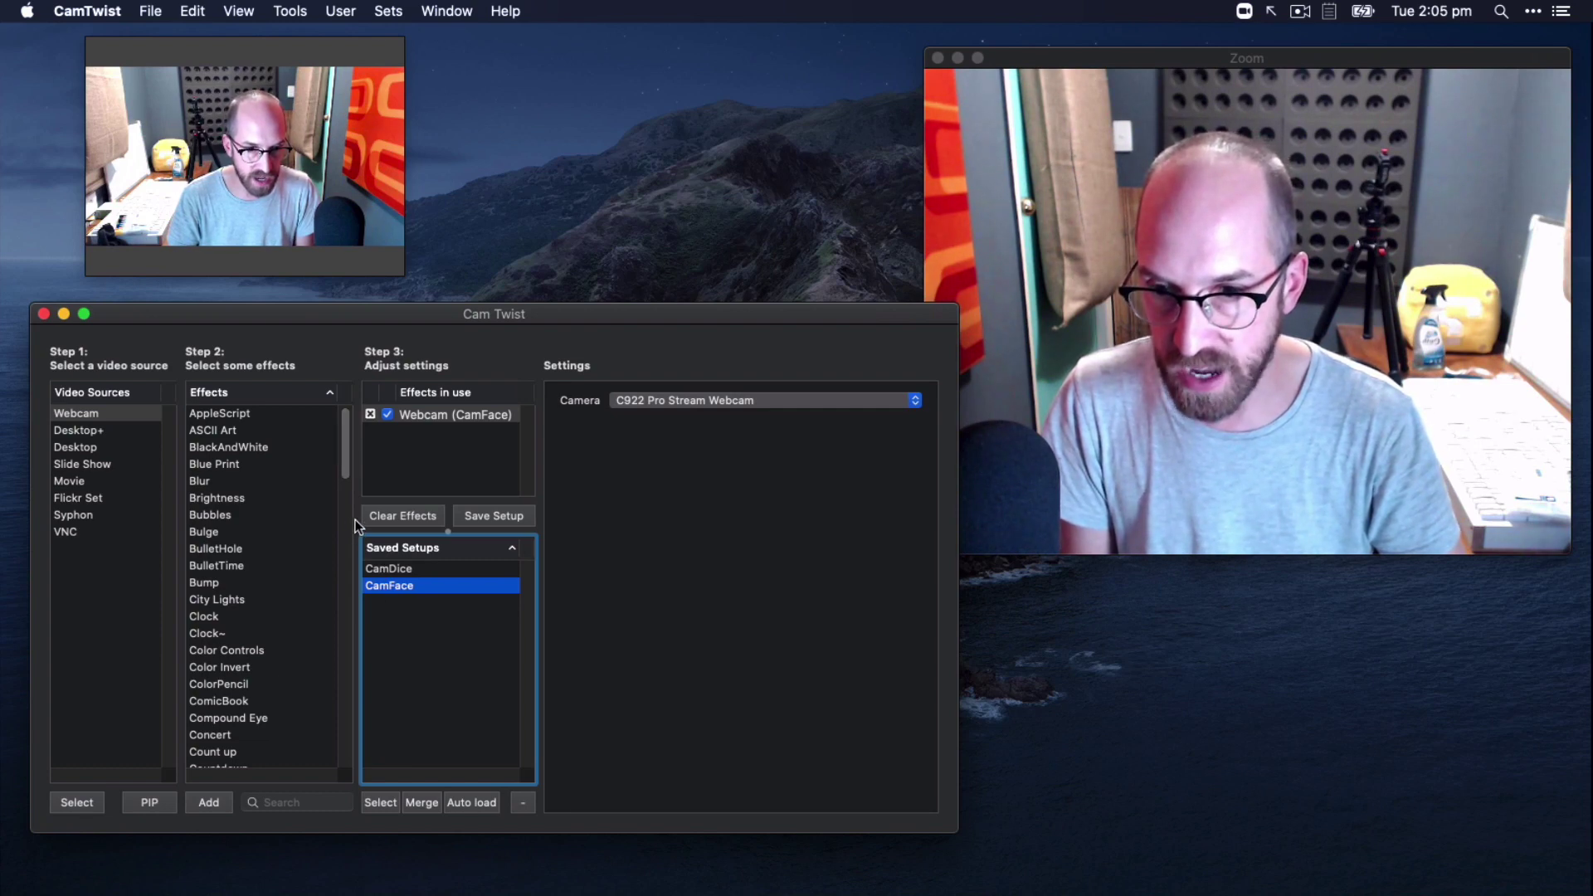
# Clear the CamFace effects, add PIP Webcam, and check it uses the FaceTime HD camera
pyautogui.click(370, 414)
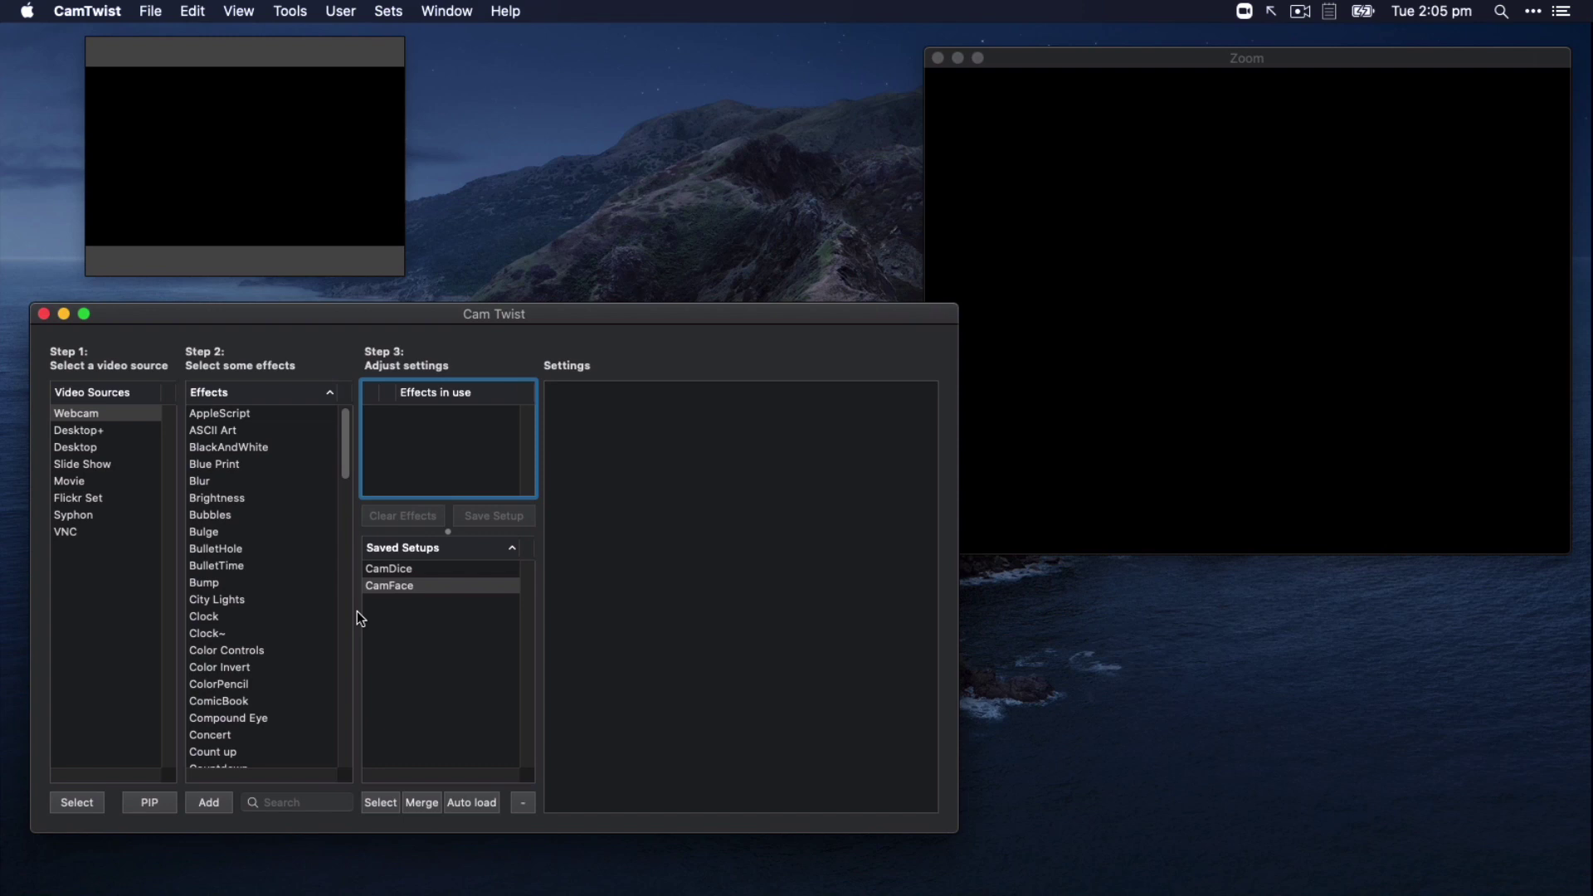
pyautogui.click(156, 805)
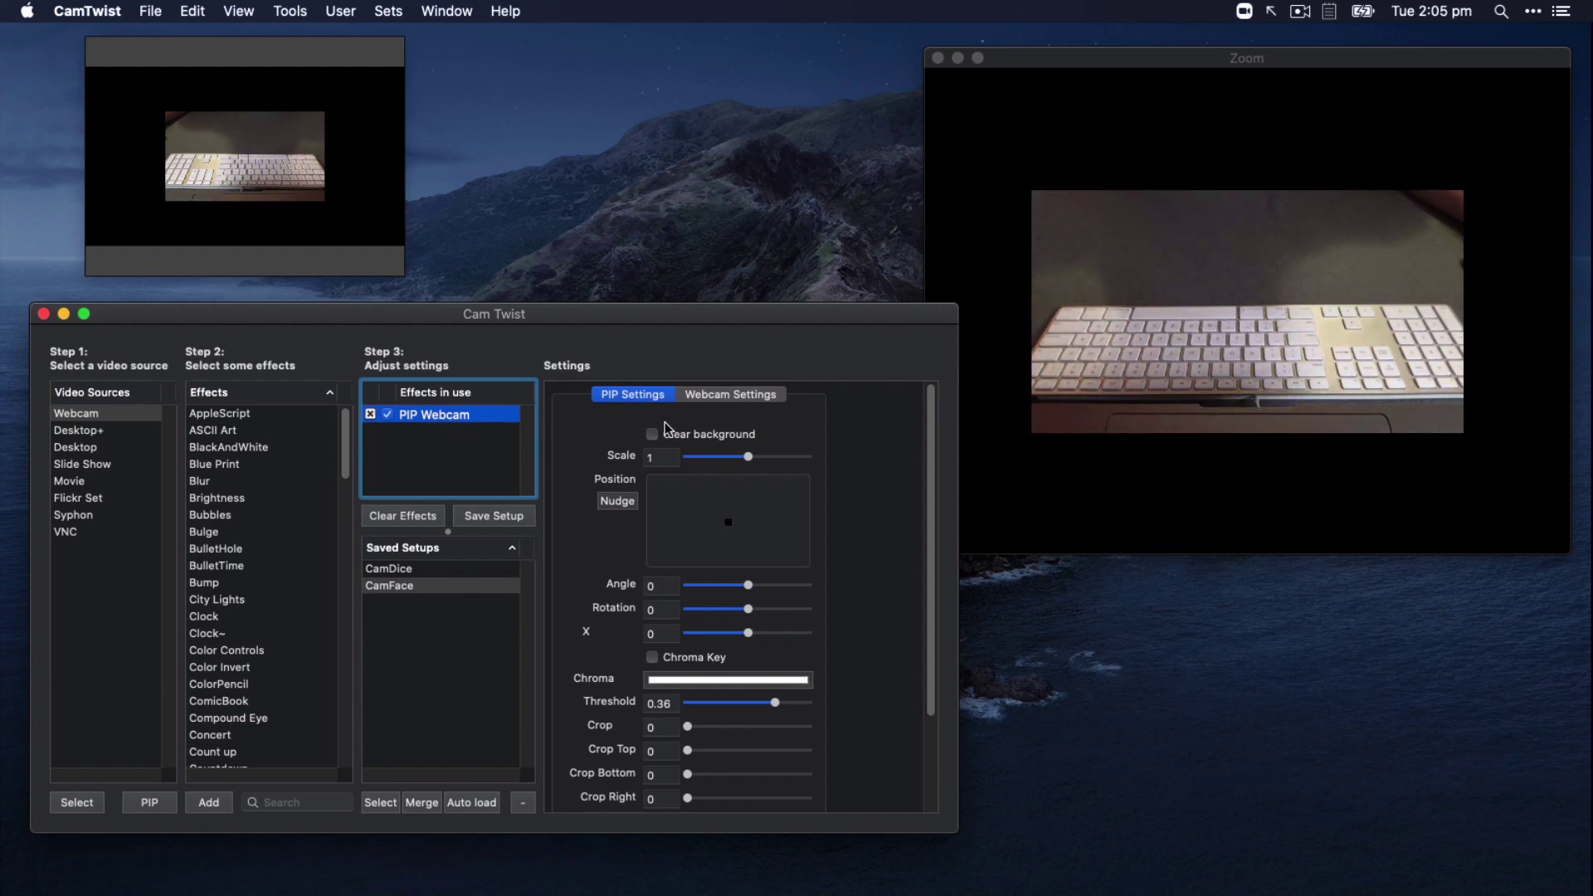
pyautogui.click(721, 399)
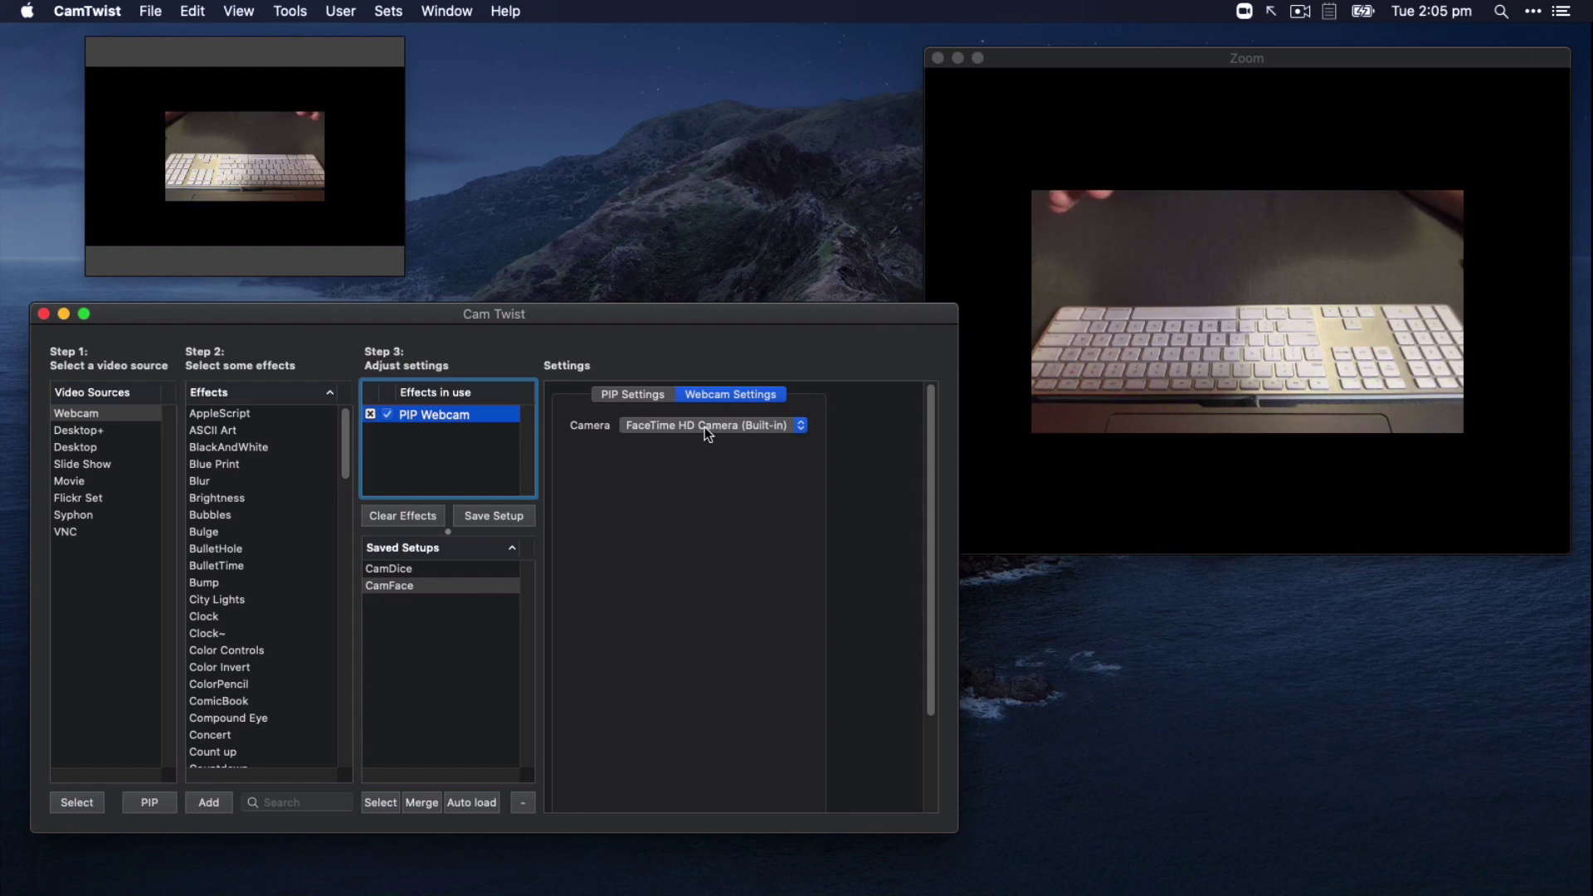
# Set the PIP inset scale to 0.66 and position it, checking in Zoom and fine-tuning
pyautogui.click(624, 397)
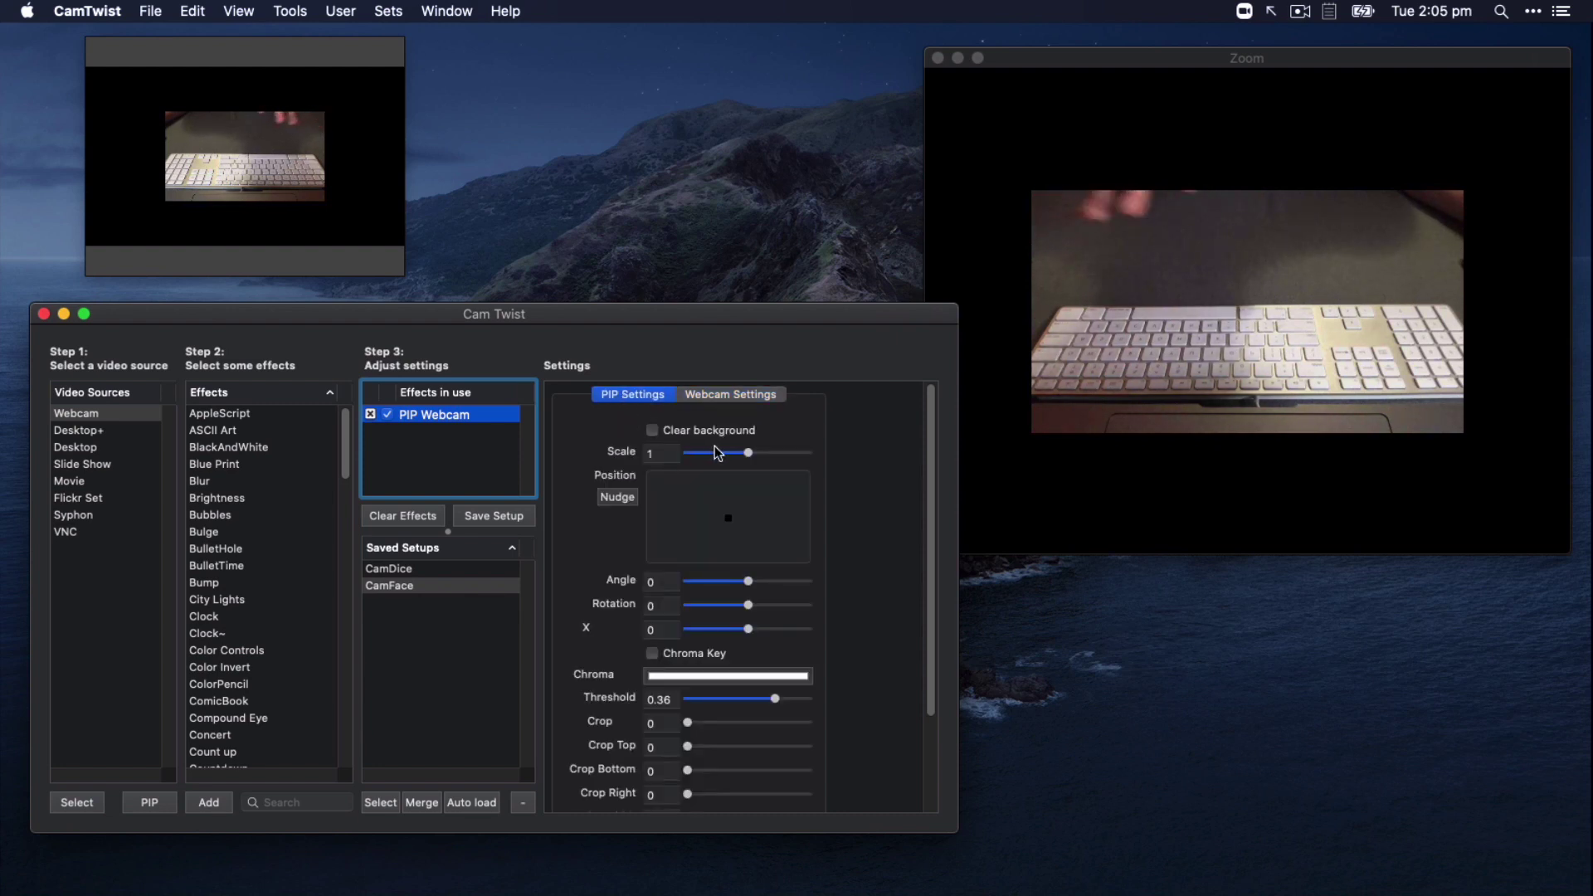
pyautogui.moveTo(748, 452); pyautogui.dragTo(729, 452)
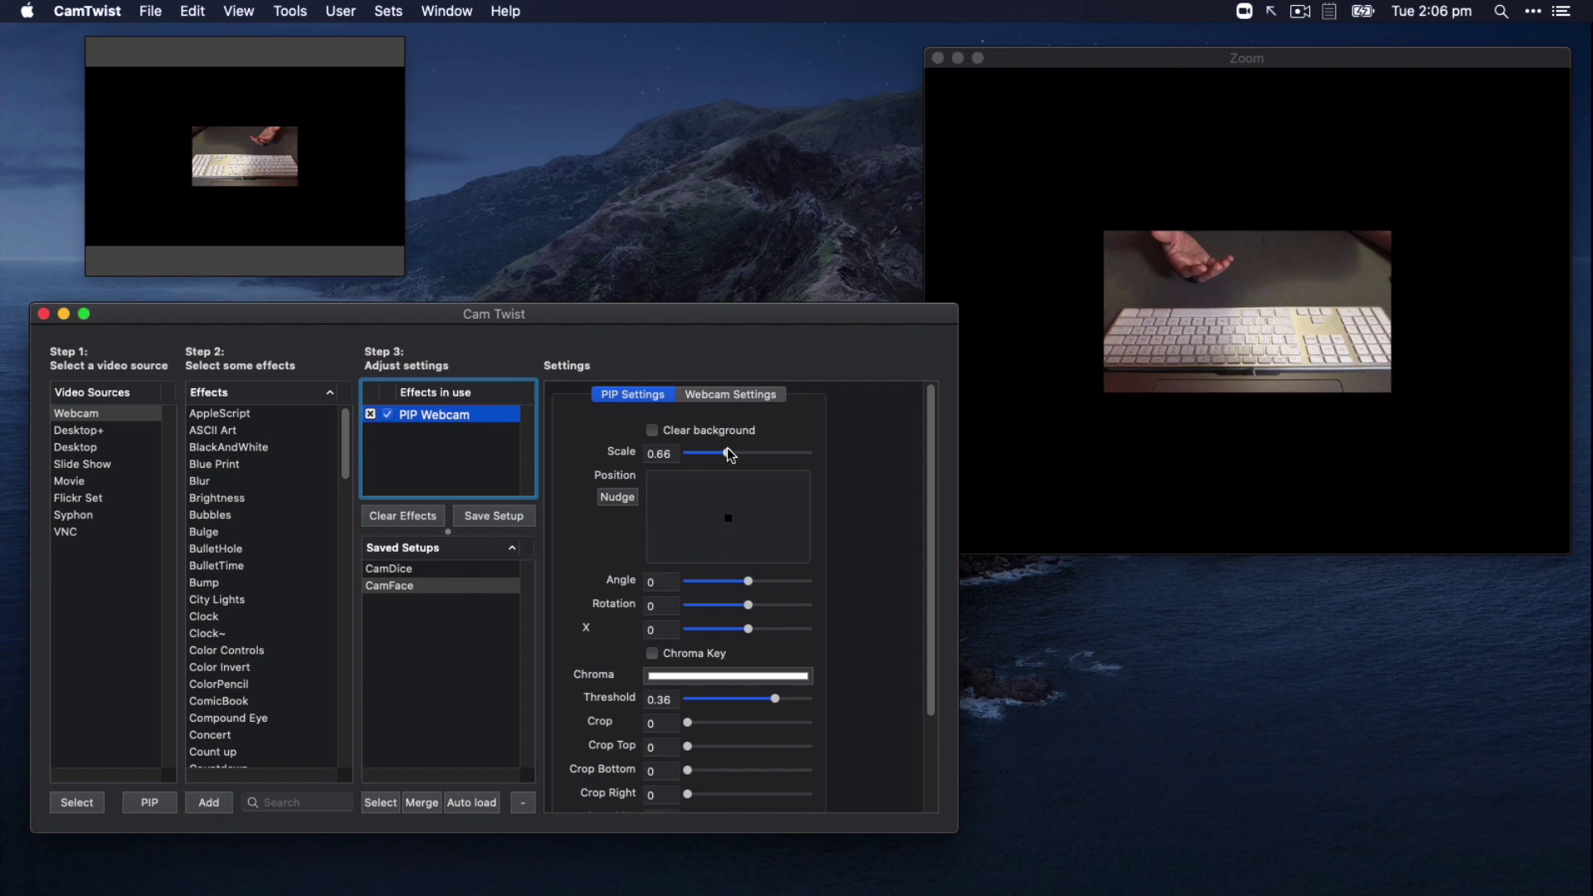
pyautogui.moveTo(730, 524); pyautogui.dragTo(772, 531)
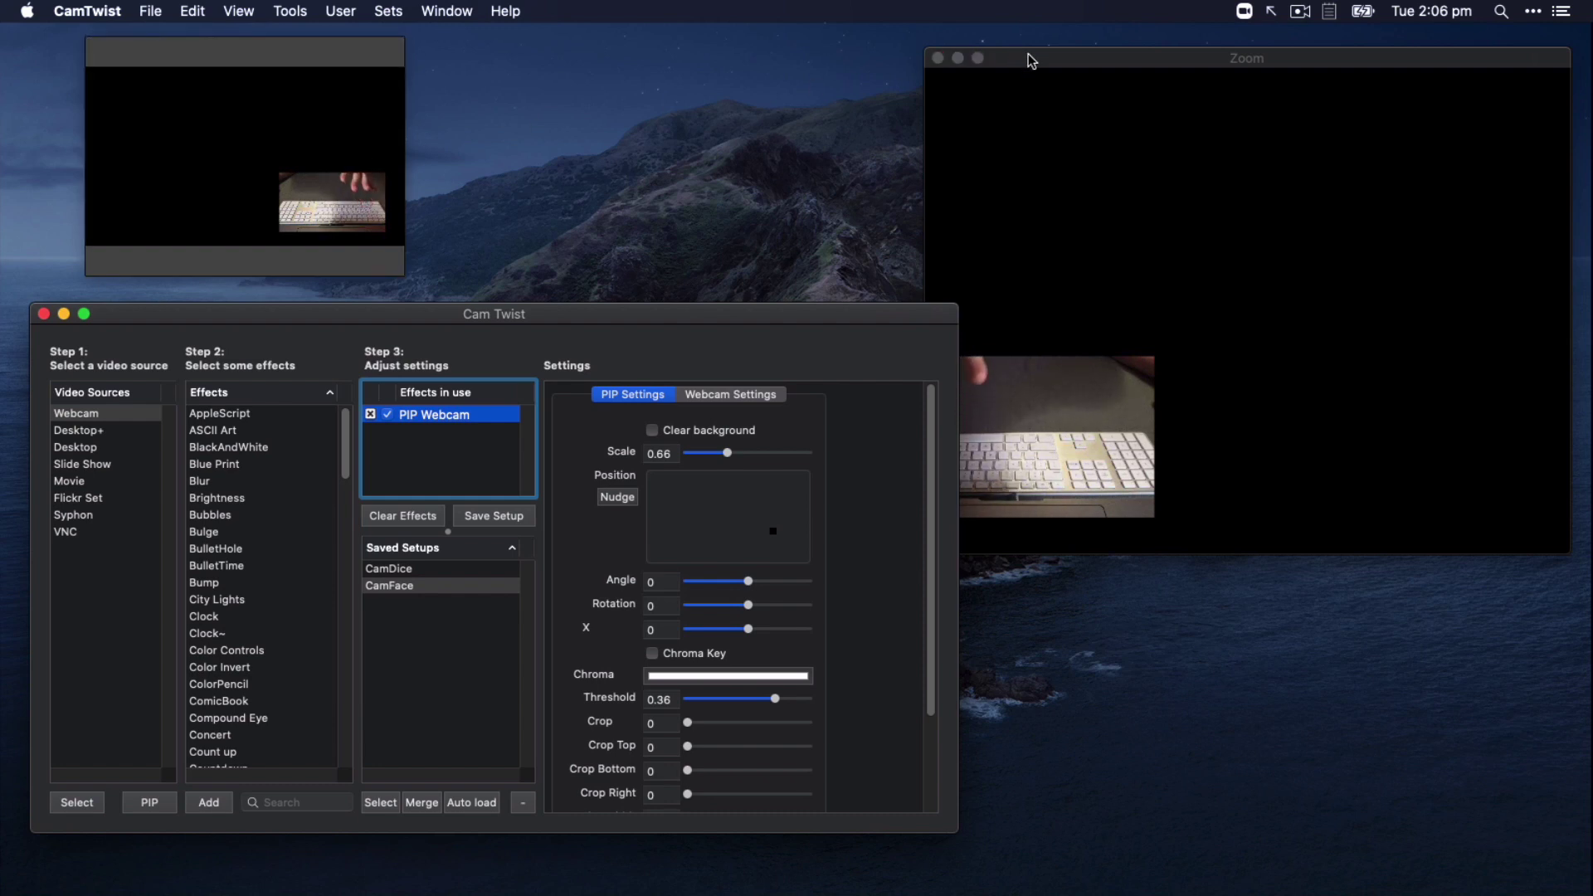
pyautogui.click(1085, 200)
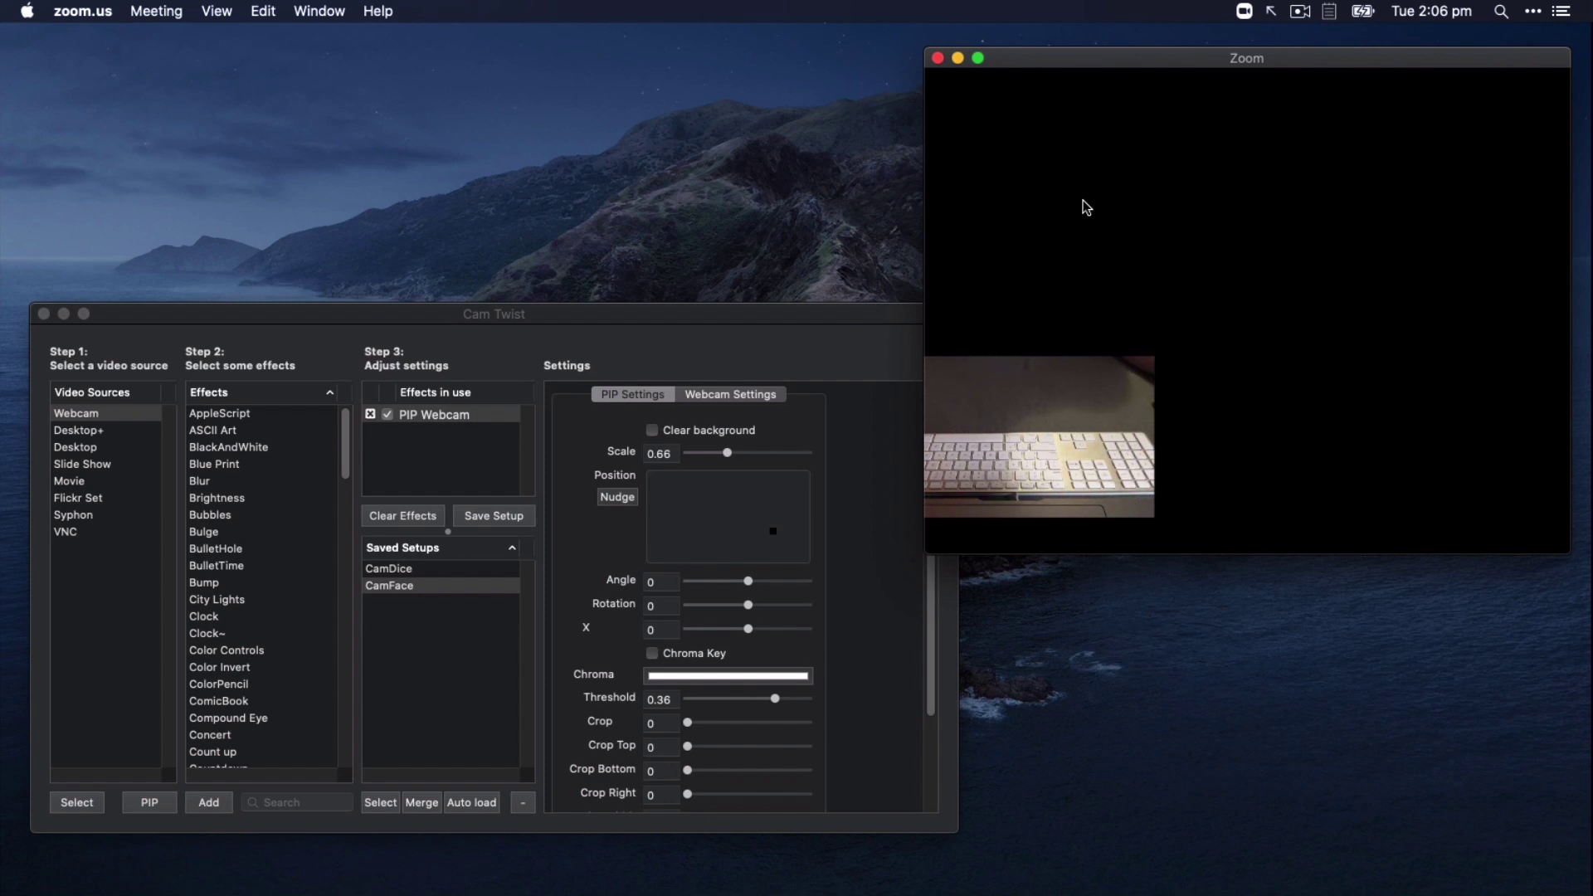
pyautogui.click(862, 312)
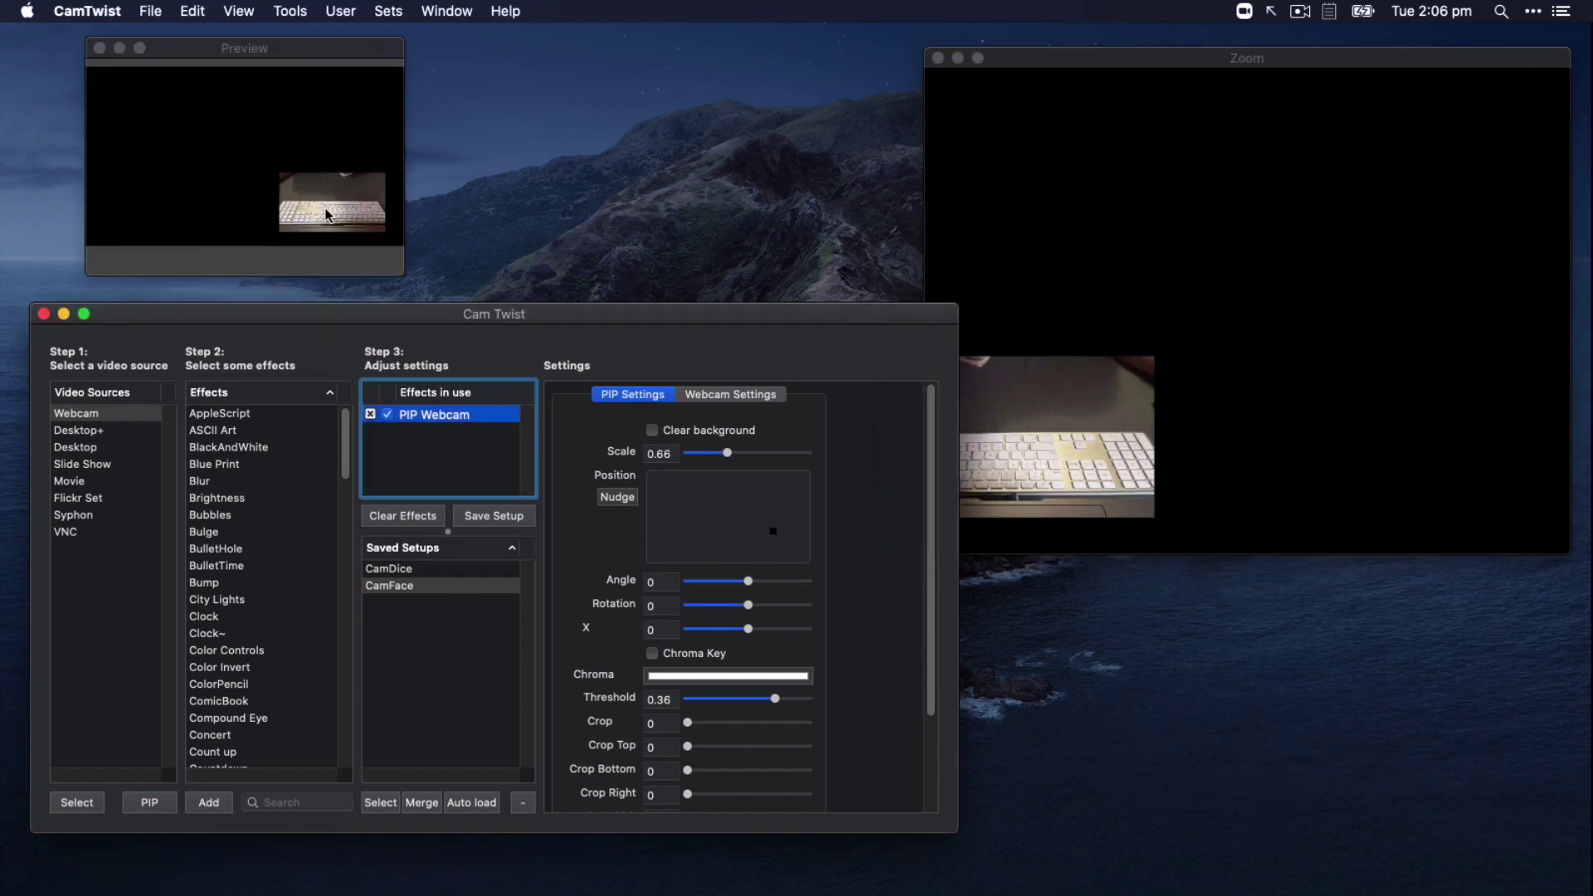
pyautogui.moveTo(774, 538); pyautogui.dragTo(761, 536)
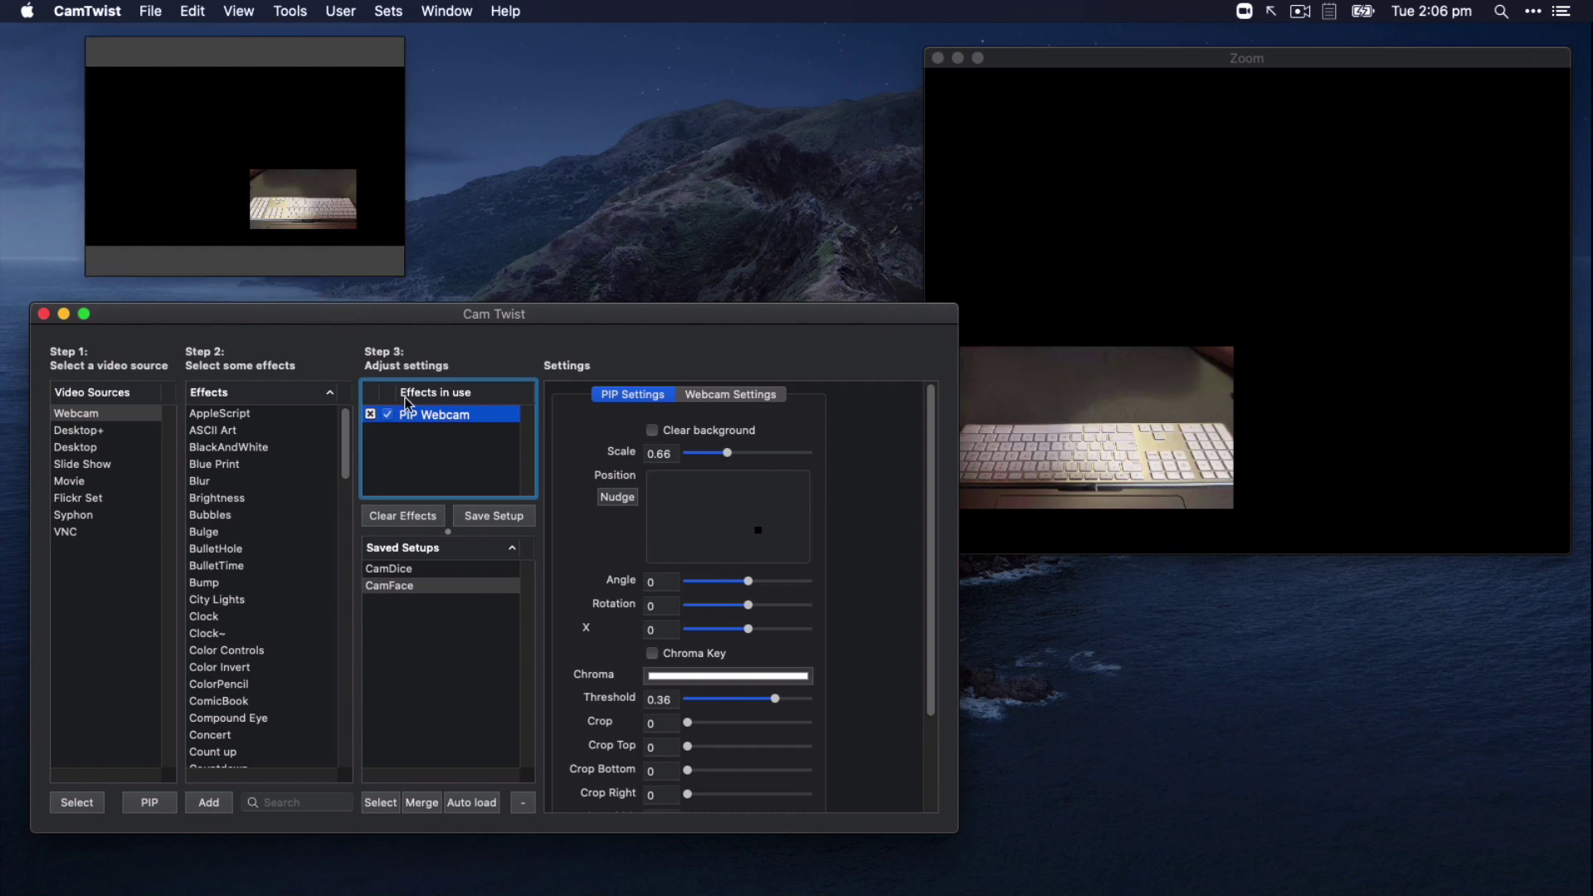
# Replace the setup name with 'PiPCam' and save it to Saved Setups
pyautogui.click(492, 516)
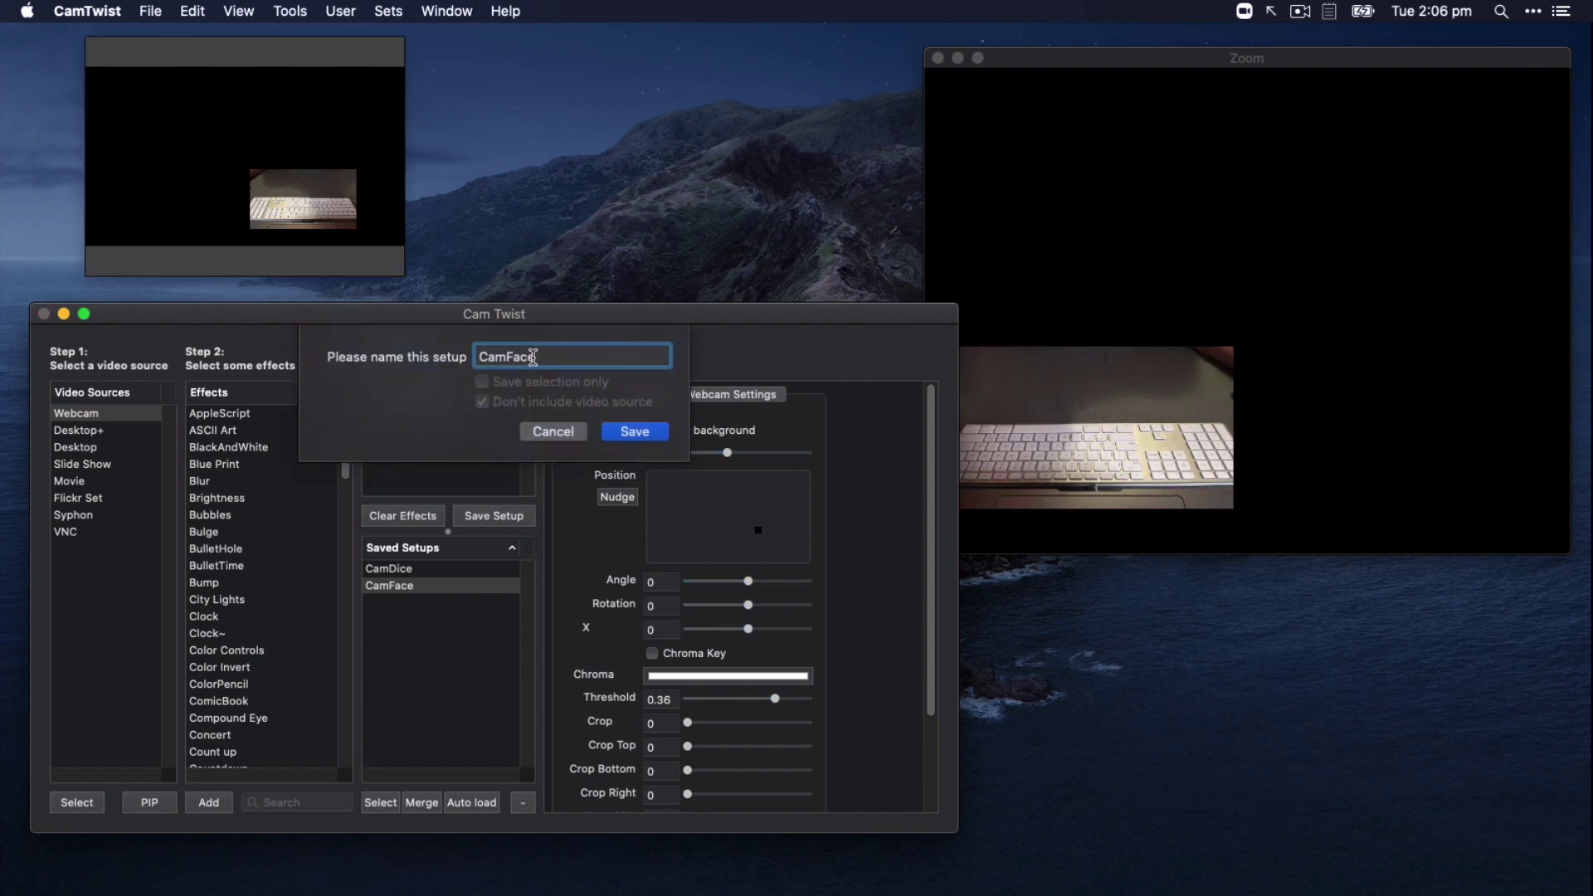
pyautogui.doubleClick(539, 357)
pyautogui.press('BackSpace')
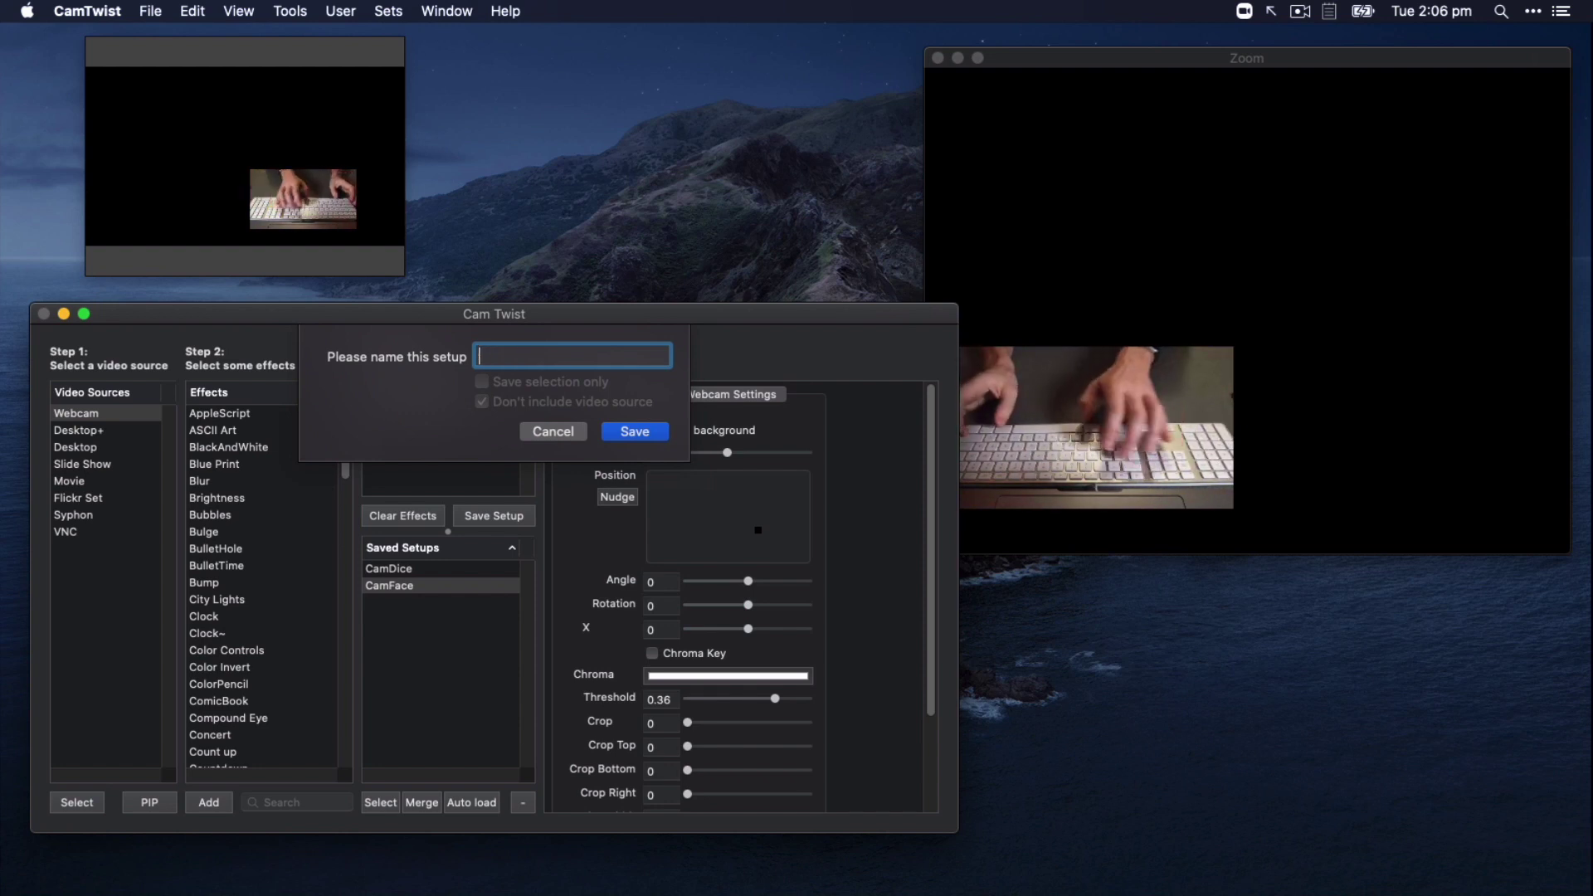
pyautogui.write('PiPCam')
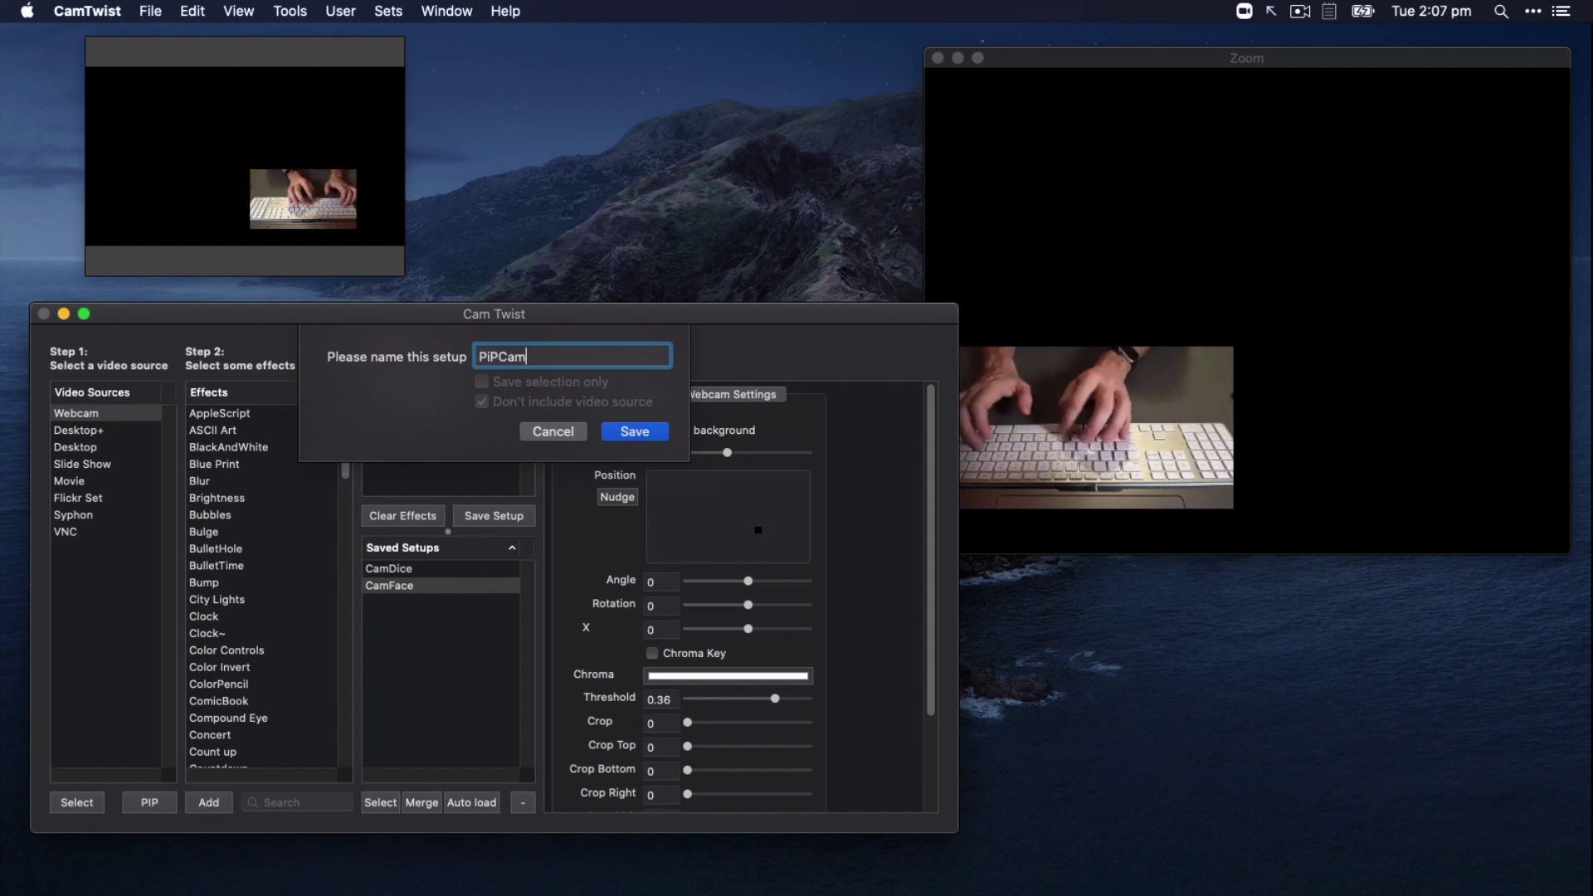
pyautogui.click(618, 433)
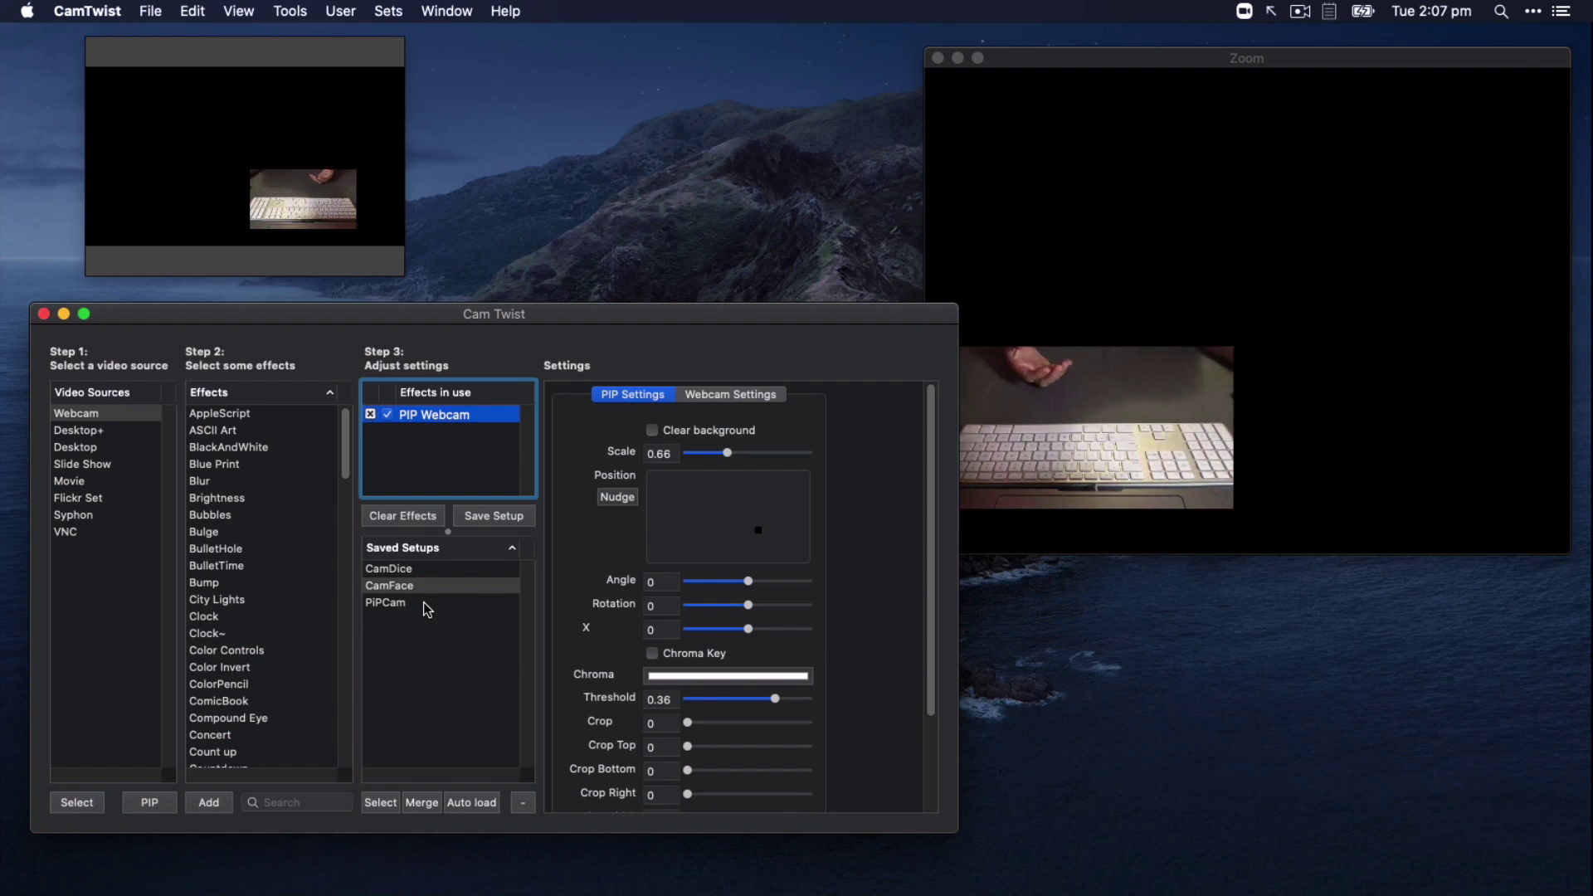
# Load the CamFace, PiPCam, CamDice, CamFace and PiPCam setups in turn
pyautogui.doubleClick(412, 586)
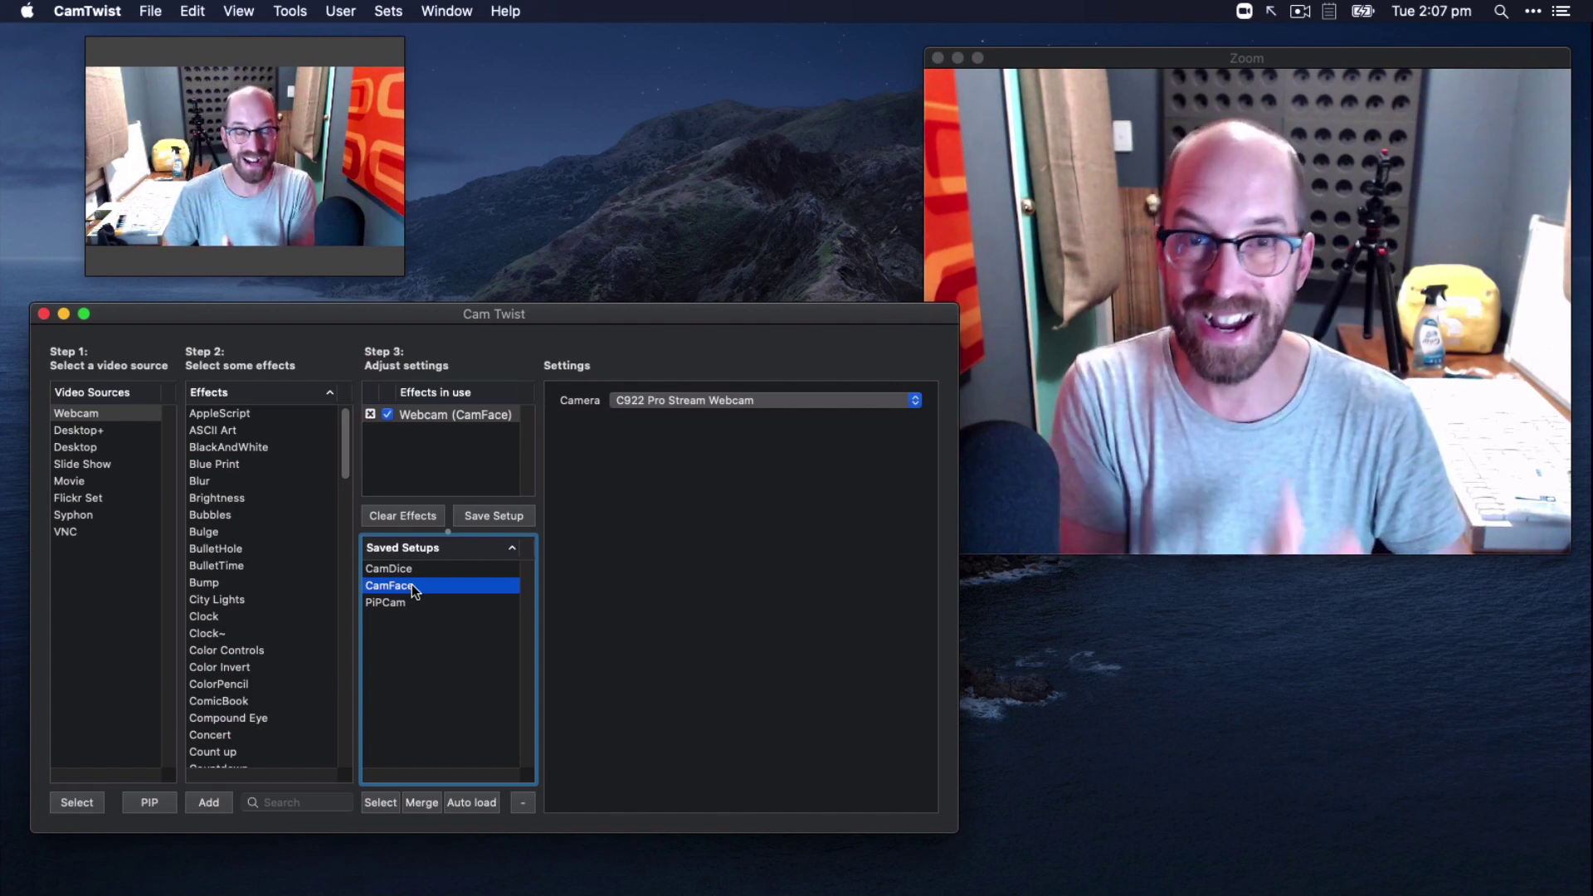
pyautogui.doubleClick(411, 604)
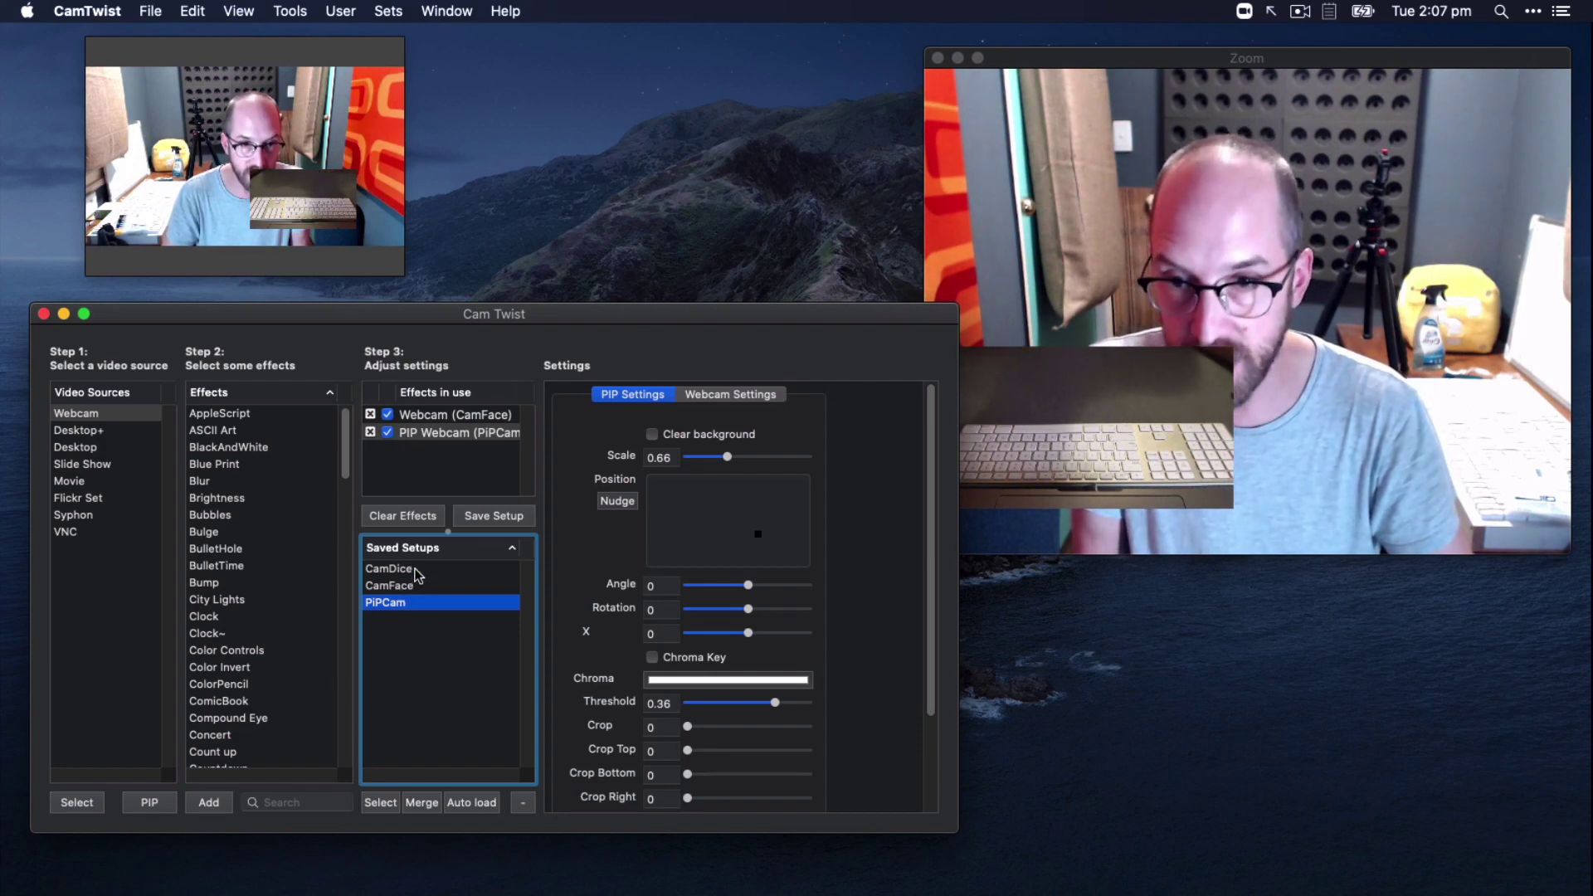
pyautogui.doubleClick(418, 571)
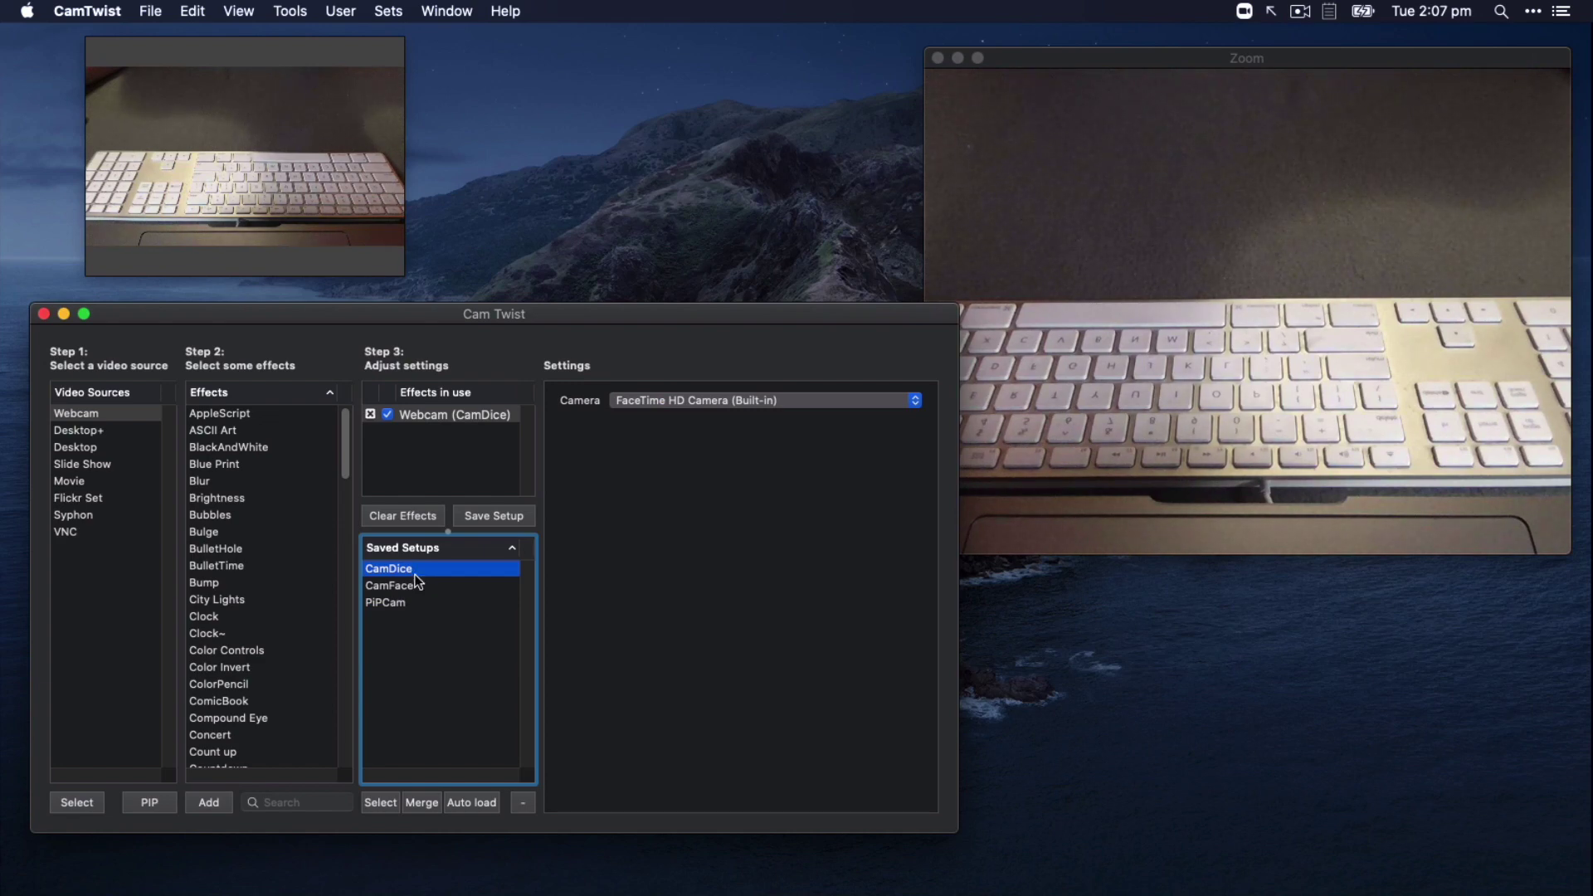
pyautogui.doubleClick(417, 585)
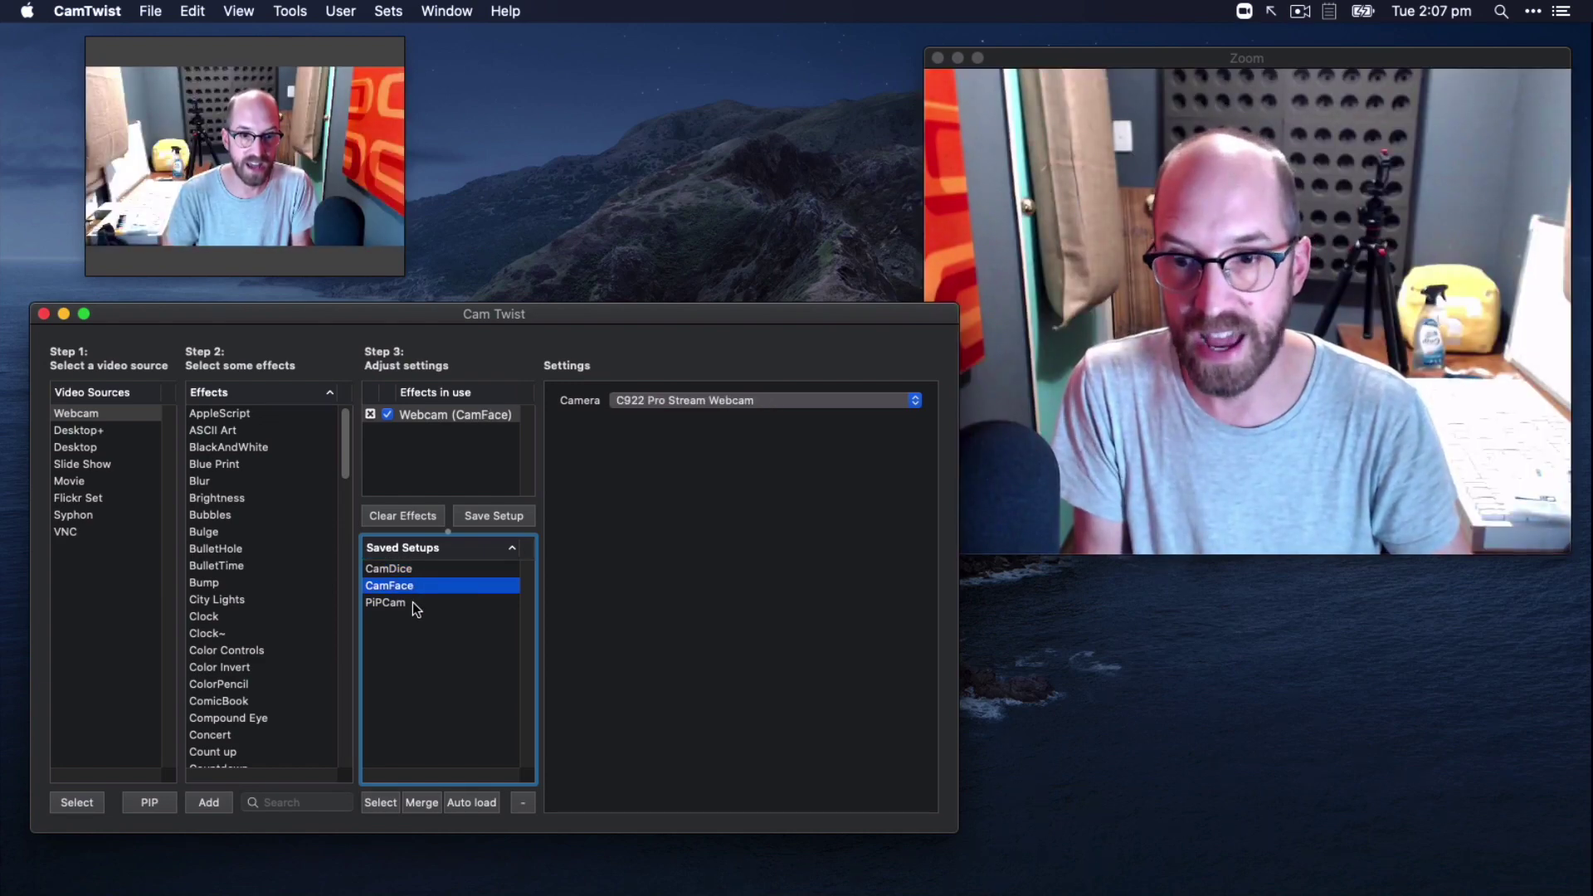
pyautogui.doubleClick(413, 603)
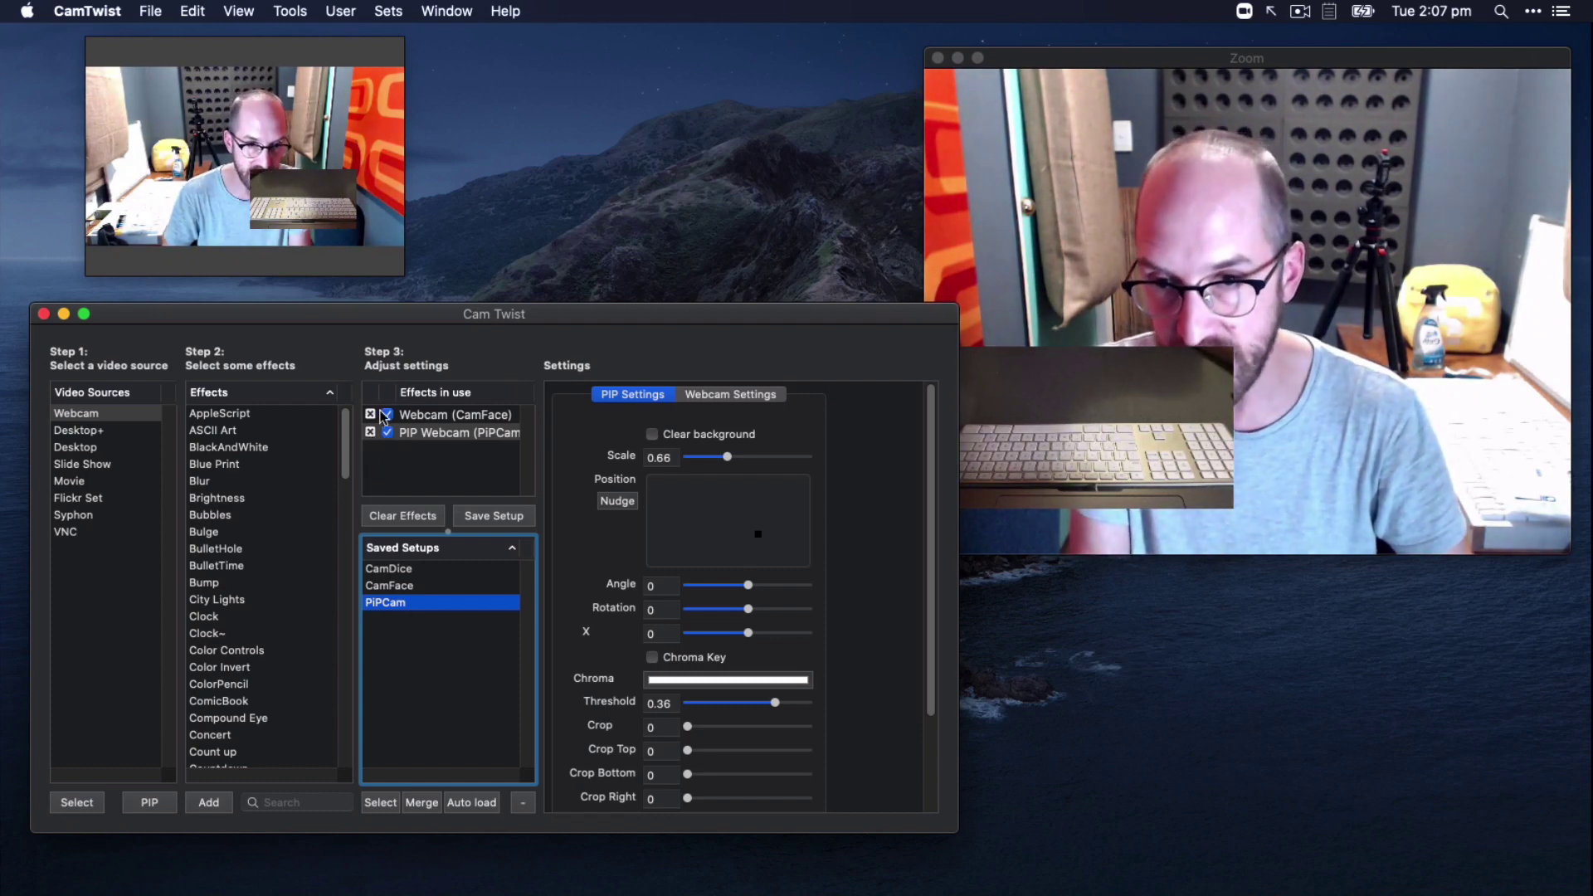
pyautogui.click(370, 432)
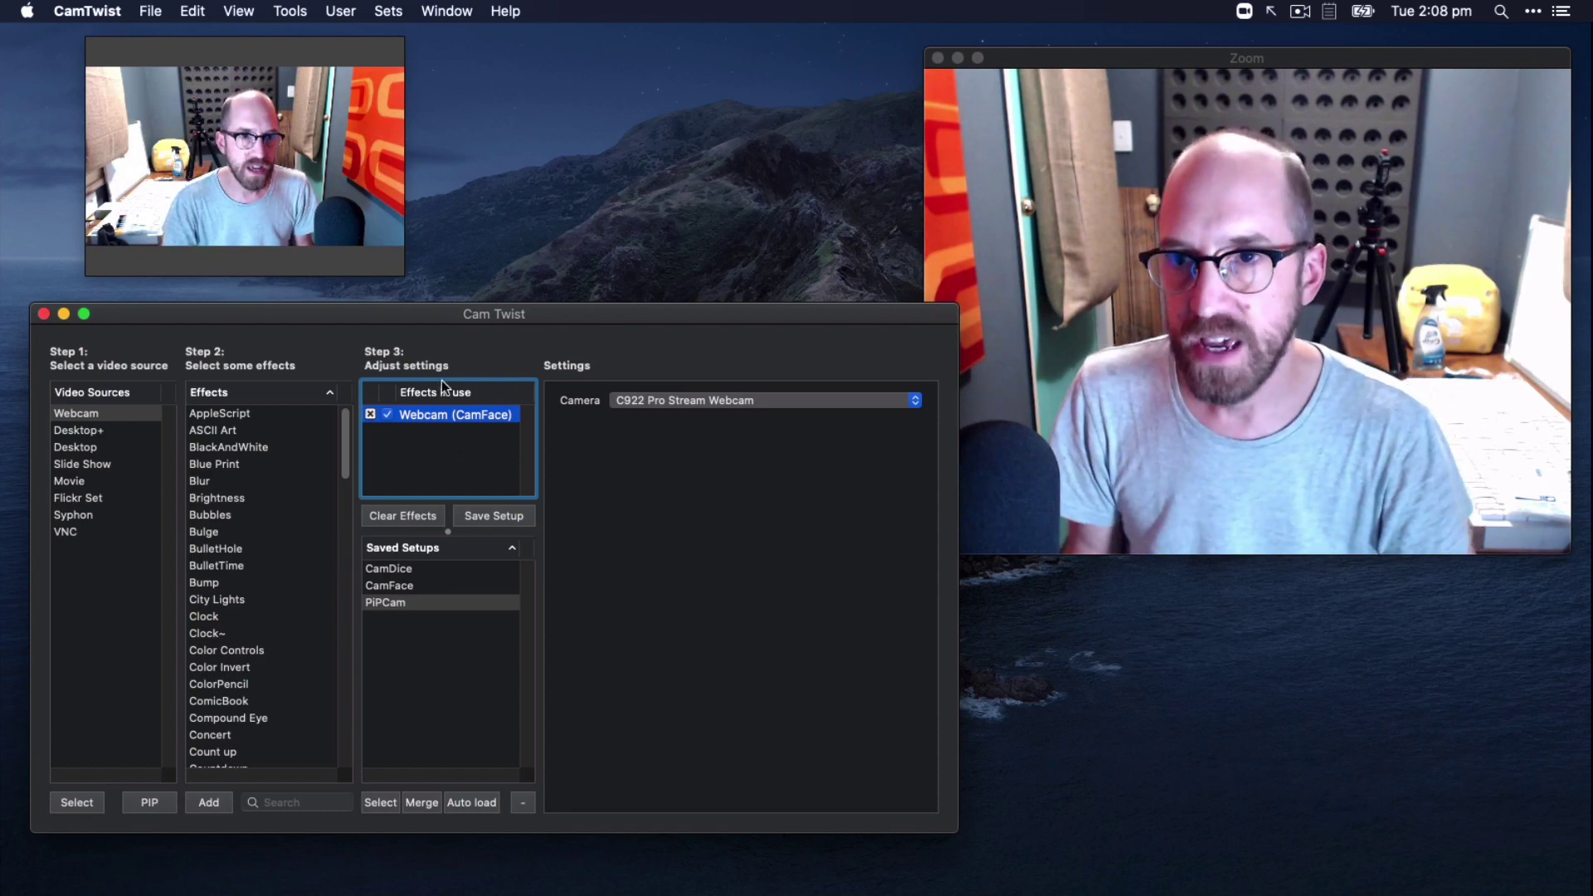
# Open the Studio switcher from the View menu and move it up and left
pyautogui.moveTo(336, 184)
pyautogui.click(239, 11)
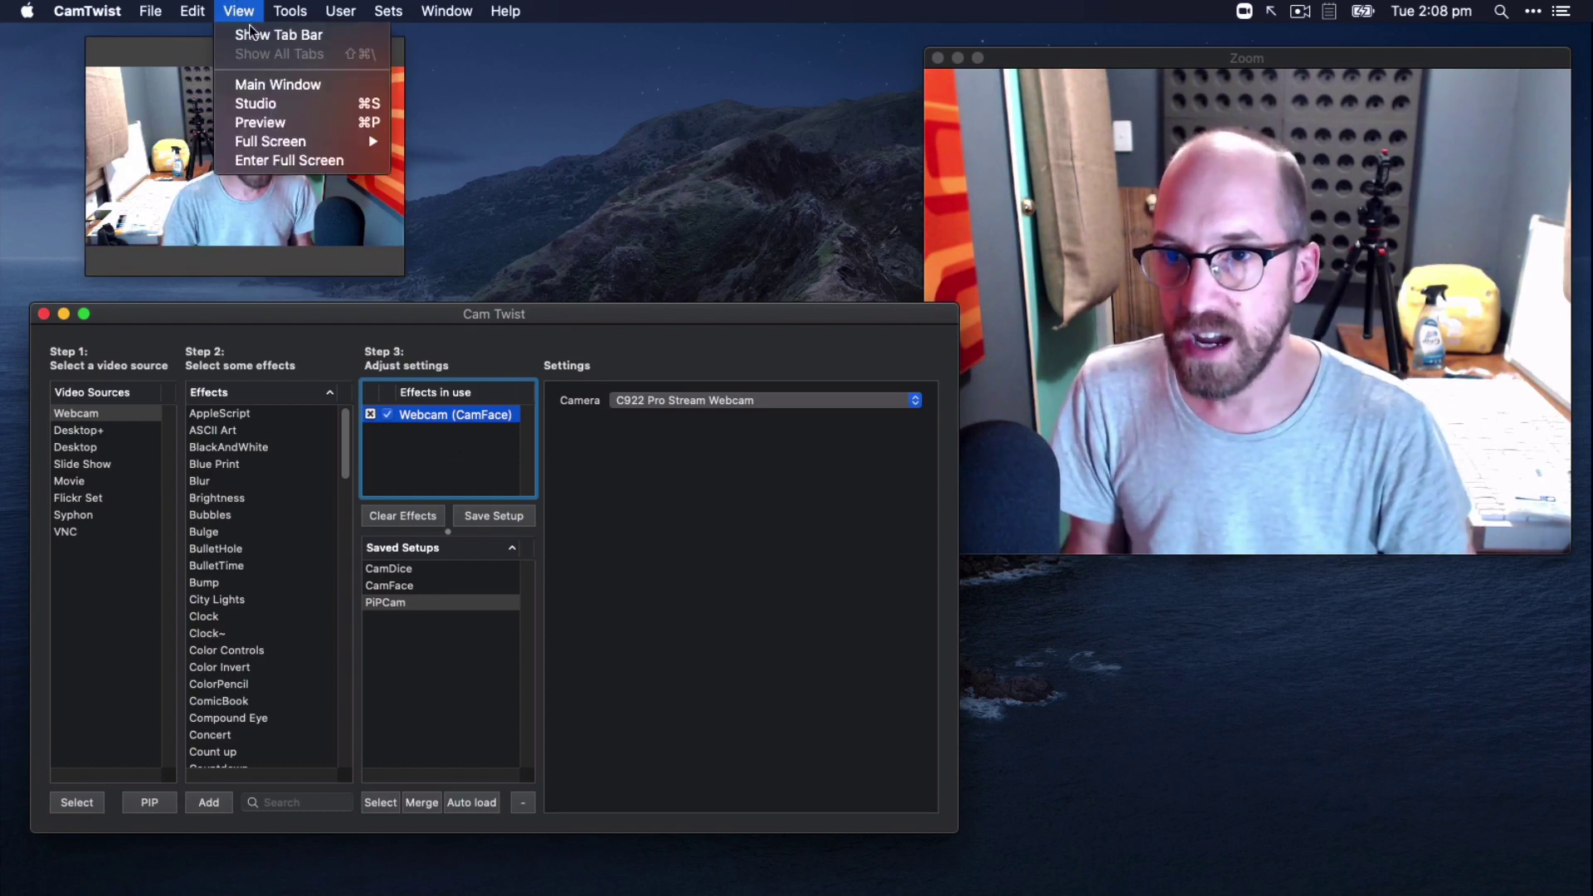
pyautogui.click(256, 103)
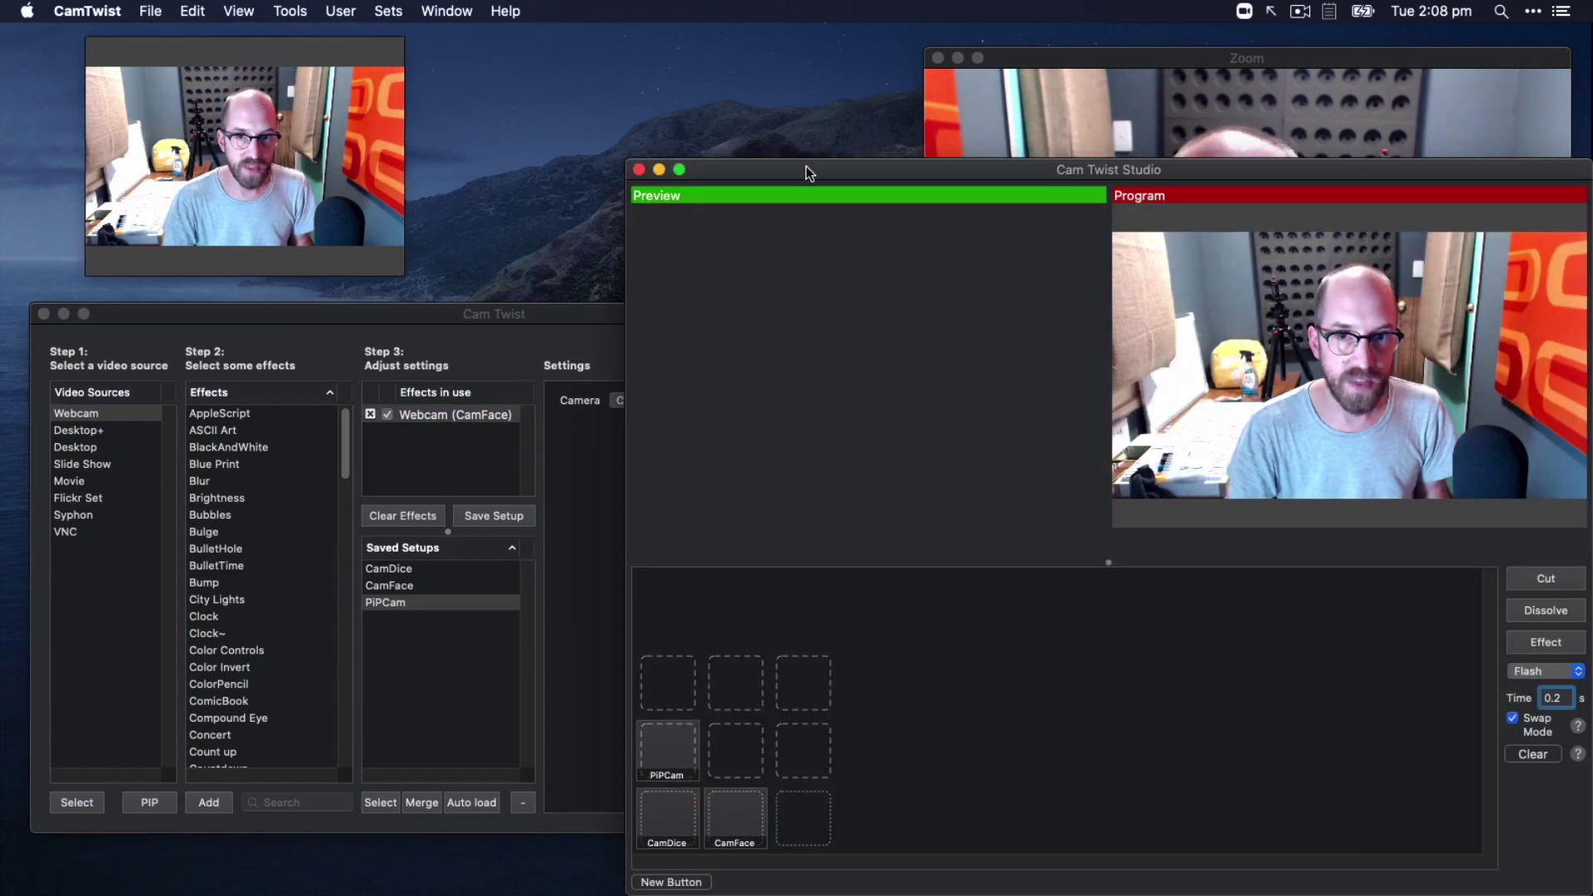
pyautogui.moveTo(804, 166); pyautogui.dragTo(491, 85)
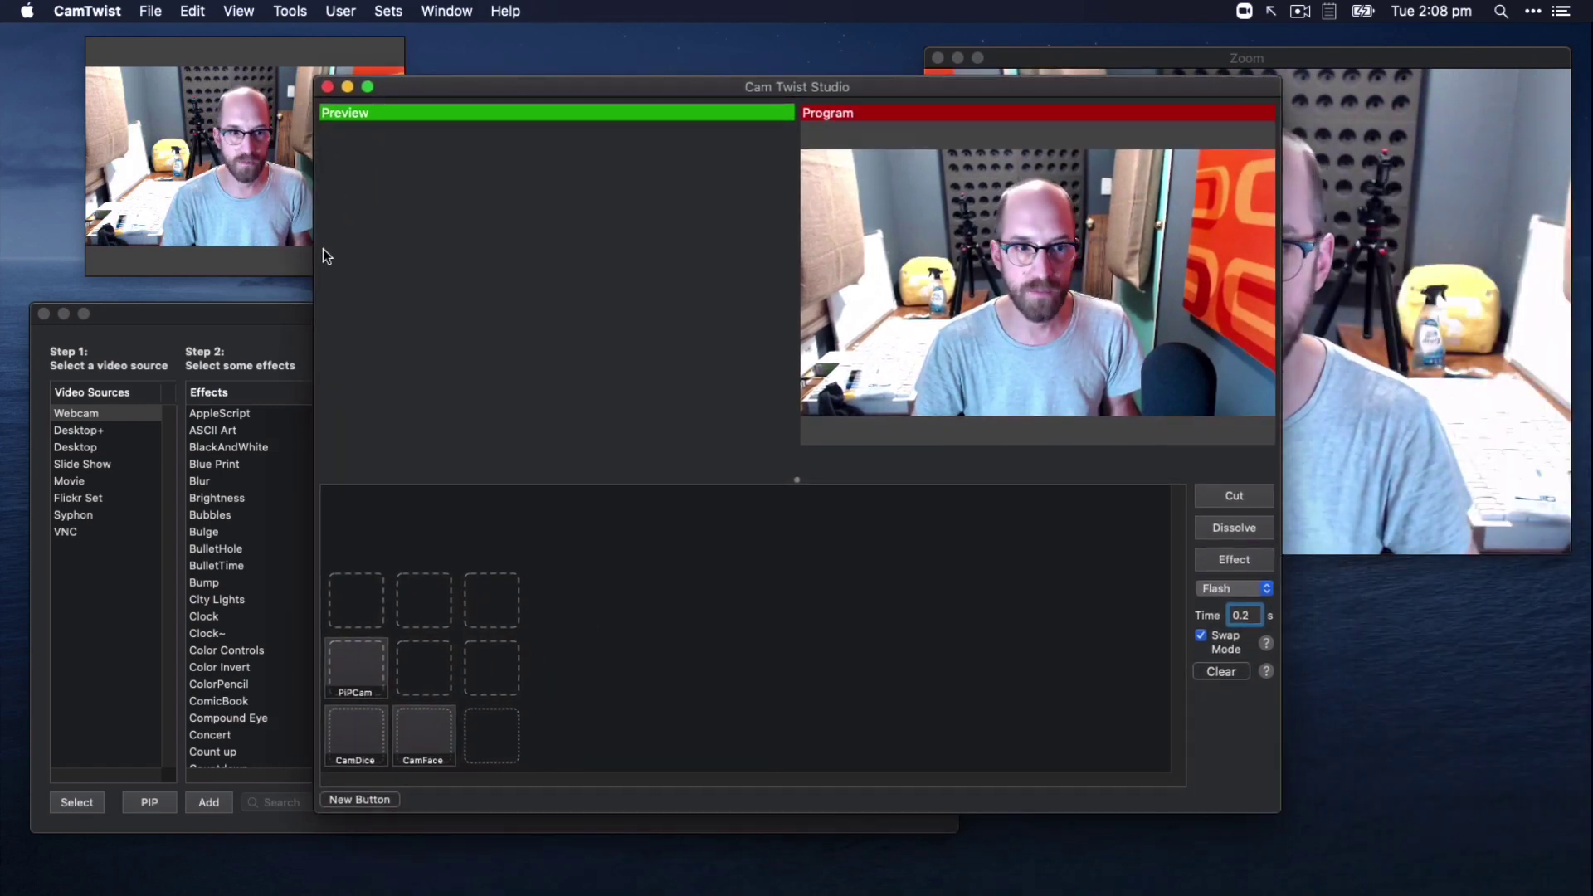
# Minimise the main CamTwist and Zoom windows, then position Studio and the output preview
pyautogui.click(64, 313)
pyautogui.click(959, 57)
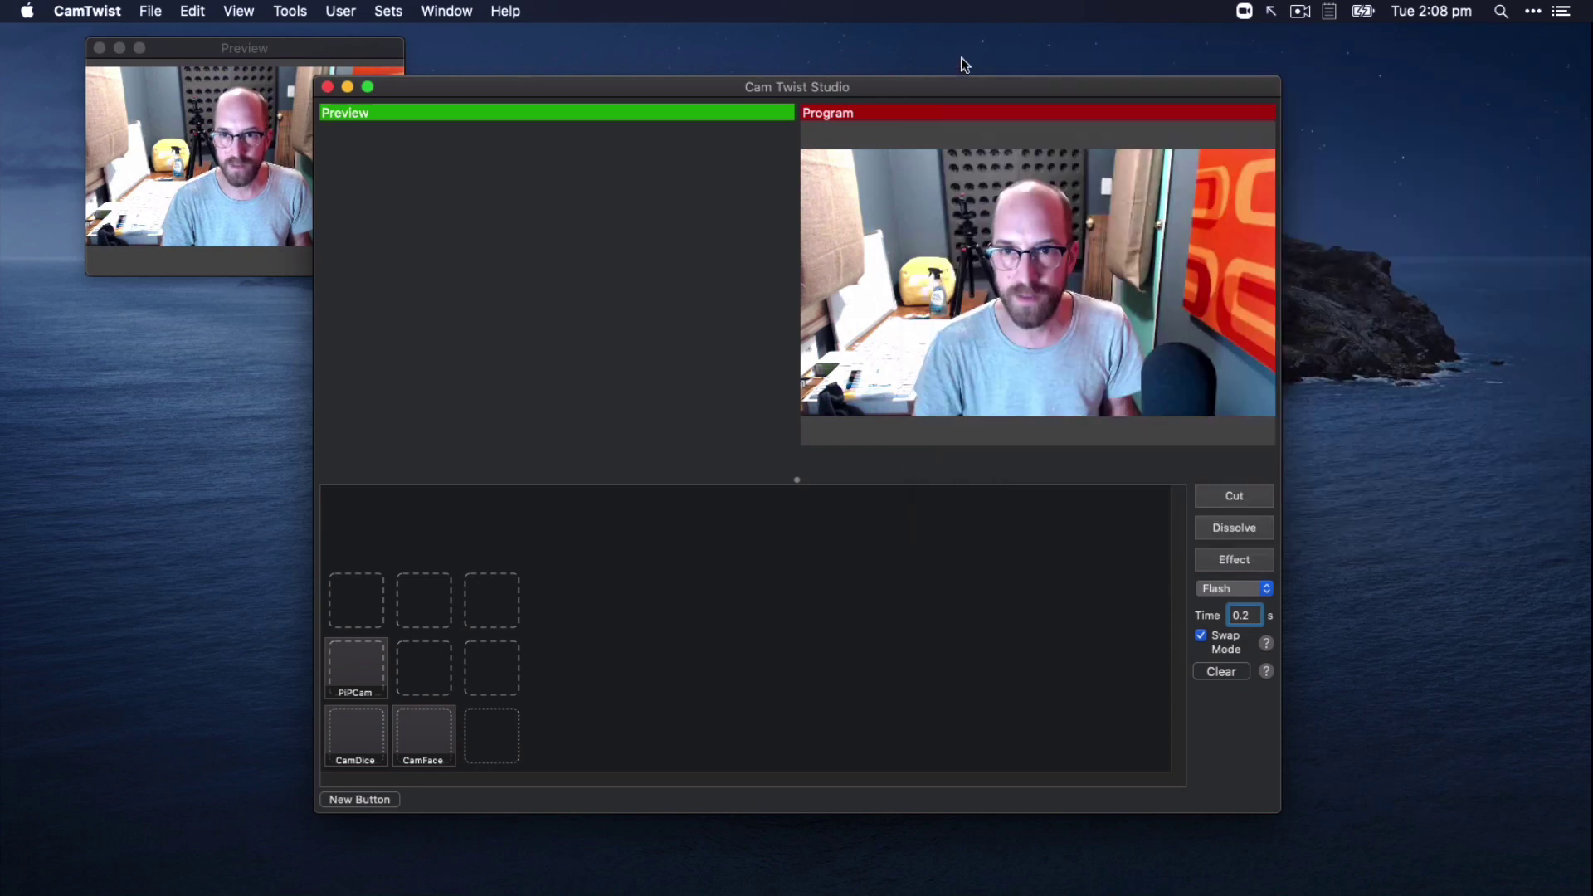
pyautogui.moveTo(916, 88); pyautogui.dragTo(797, 85)
pyautogui.moveTo(321, 54); pyautogui.dragTo(1412, 75)
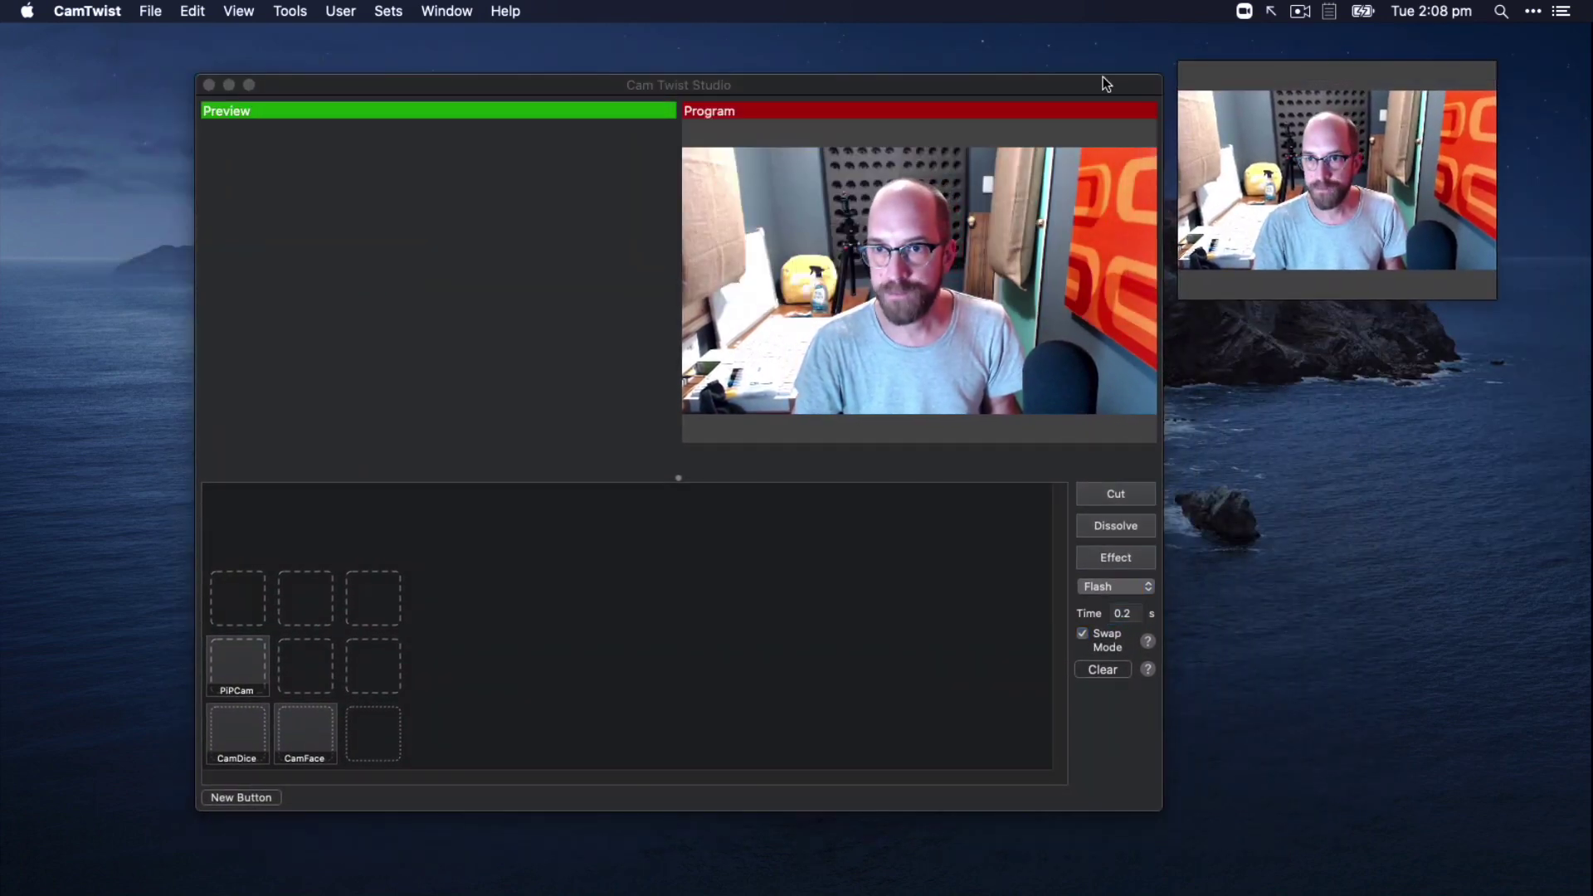
pyautogui.moveTo(1098, 83); pyautogui.dragTo(1073, 53)
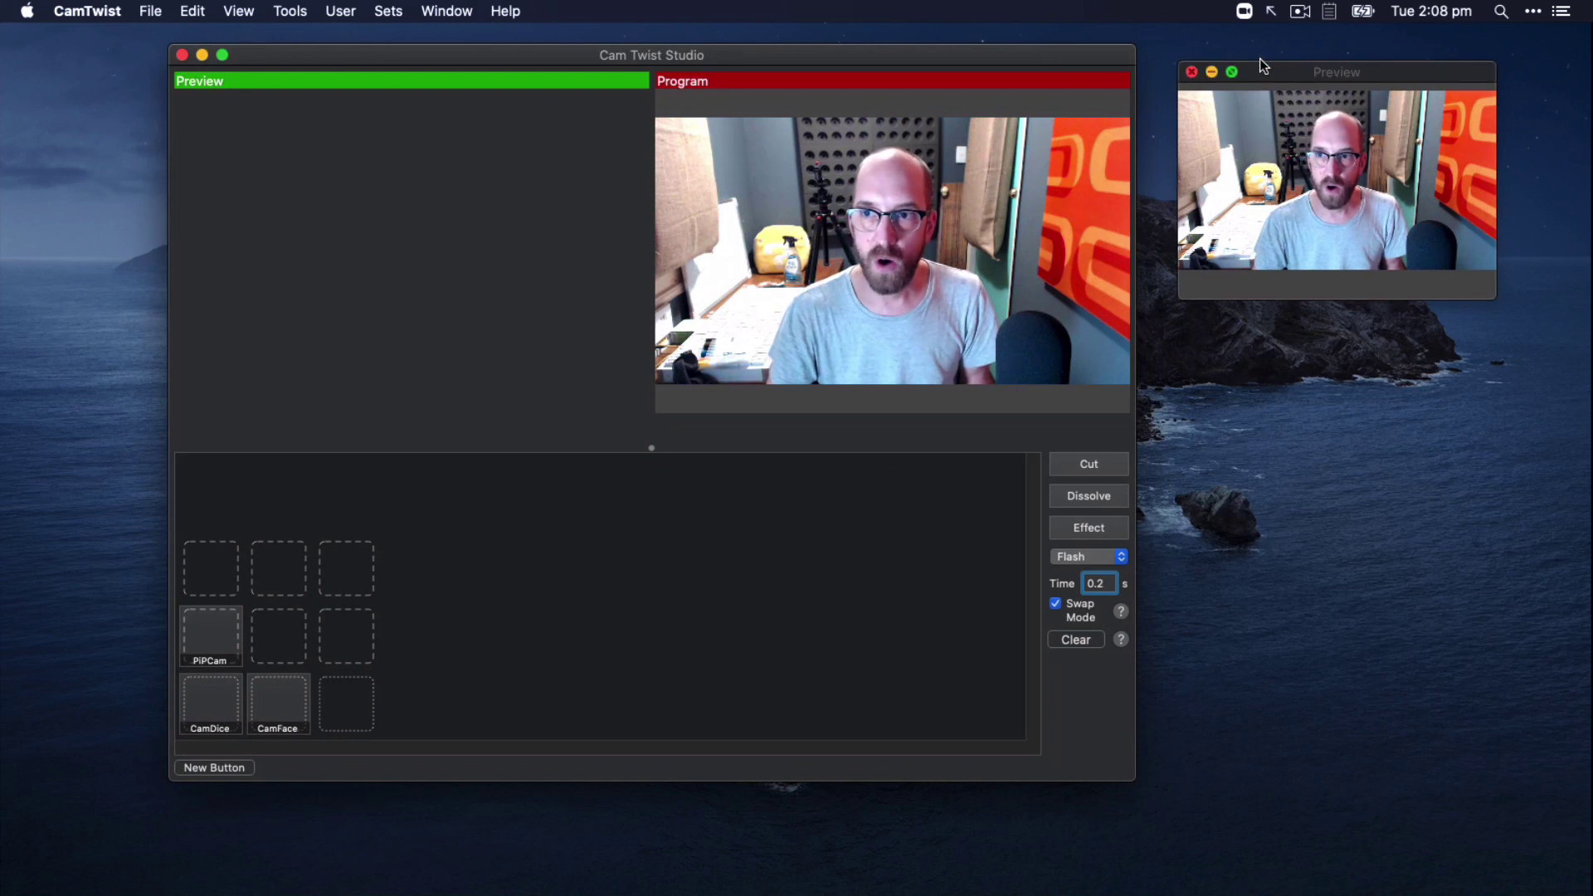
pyautogui.moveTo(1283, 70); pyautogui.dragTo(1257, 57)
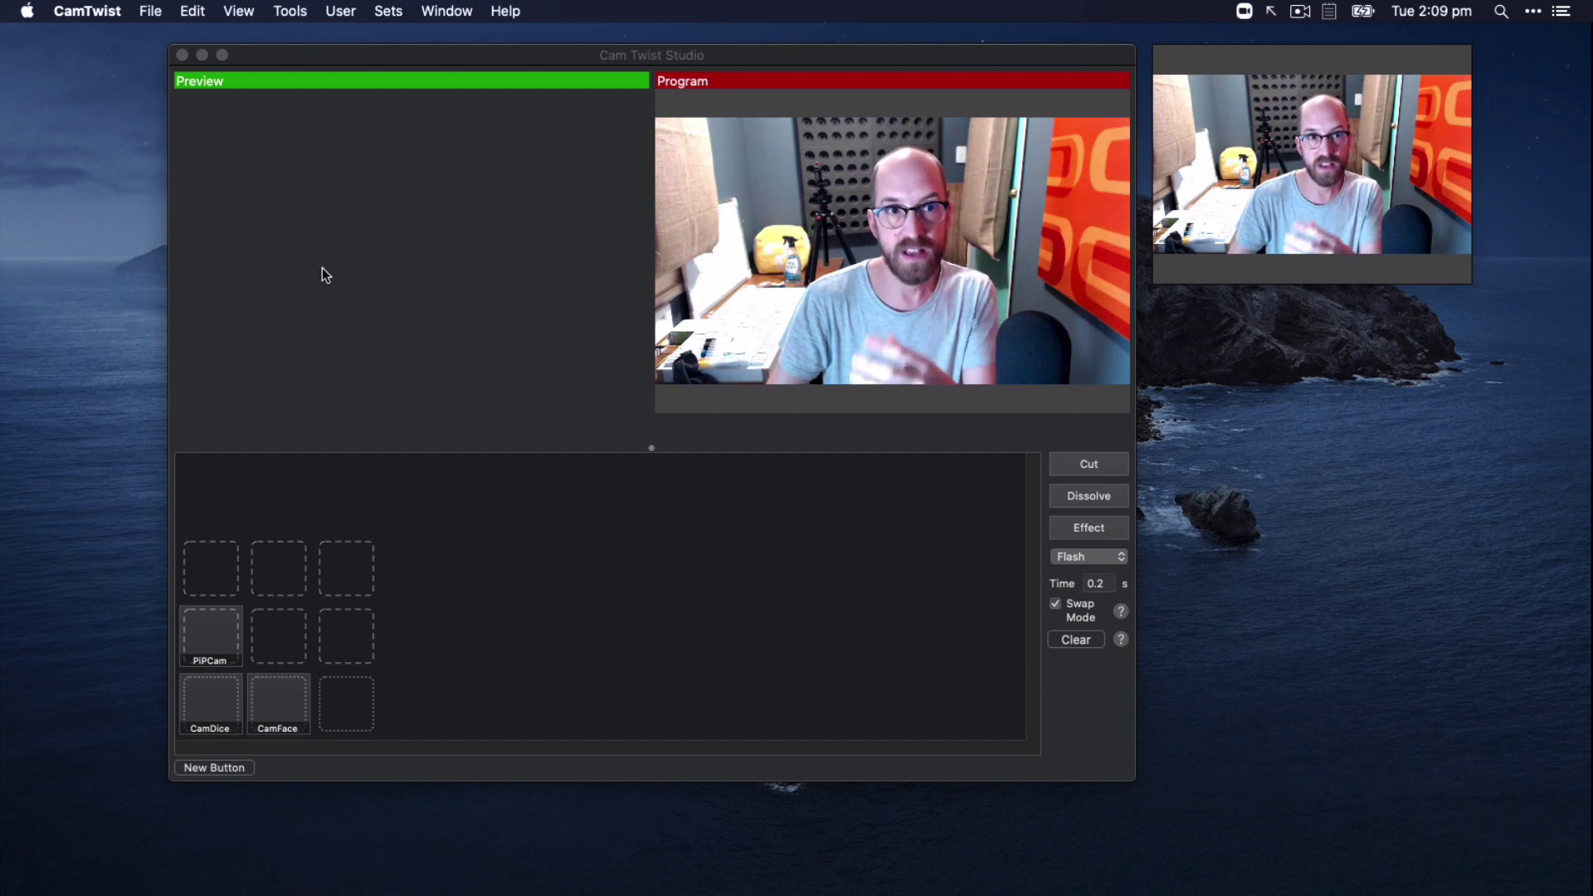
# Cut the CamFace plus PiPCam shot live, then stage CamDice and cut it live
pyautogui.moveTo(1279, 232)
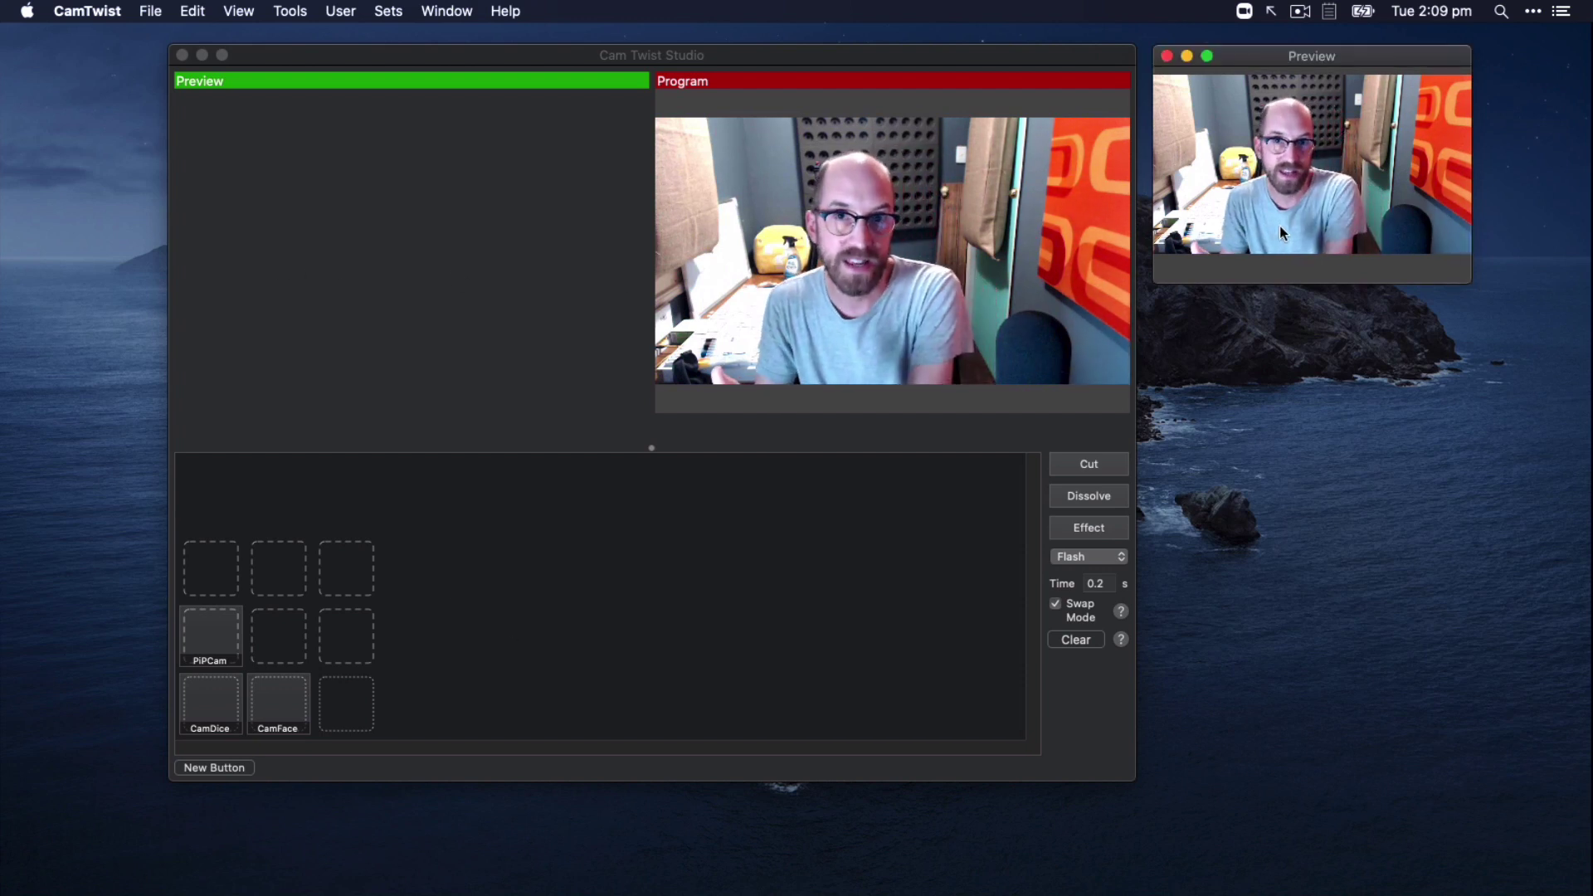
pyautogui.click(278, 706)
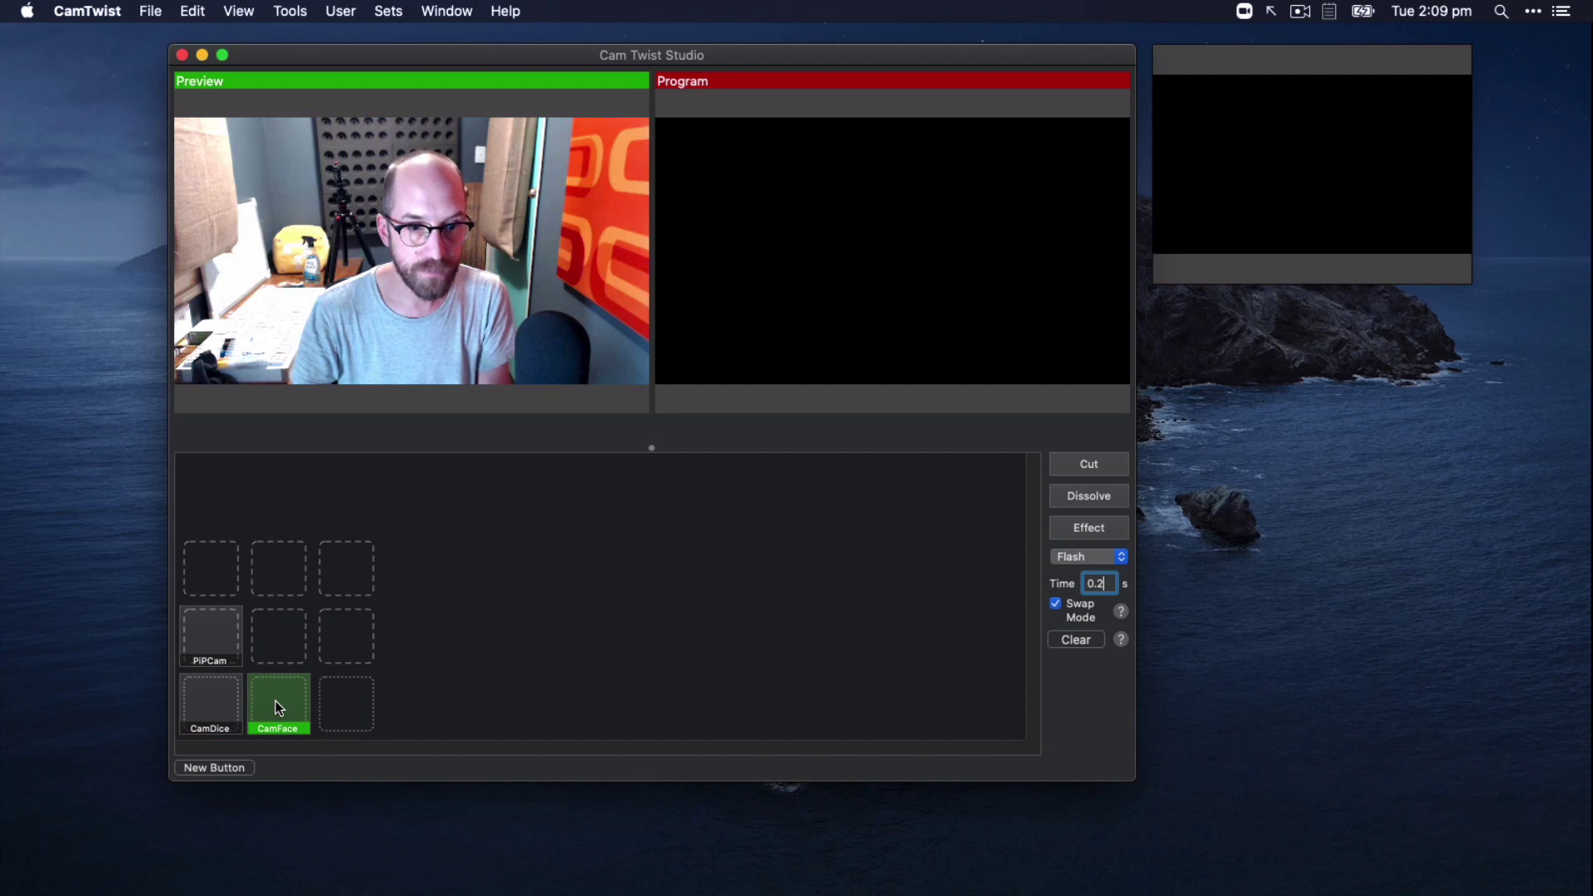
pyautogui.click(221, 640)
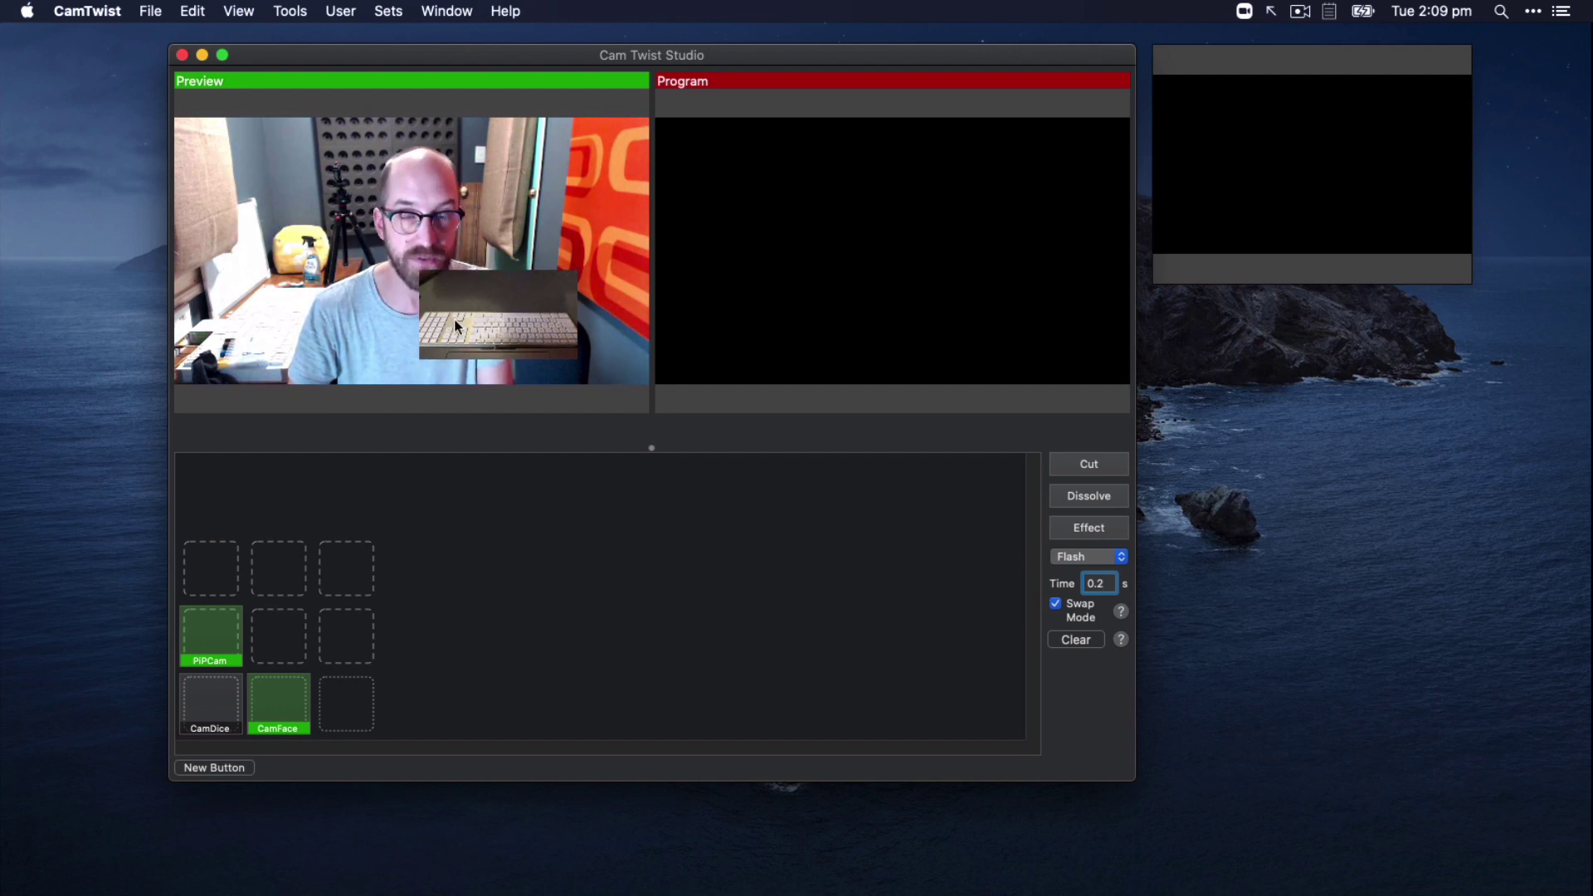
pyautogui.click(1089, 465)
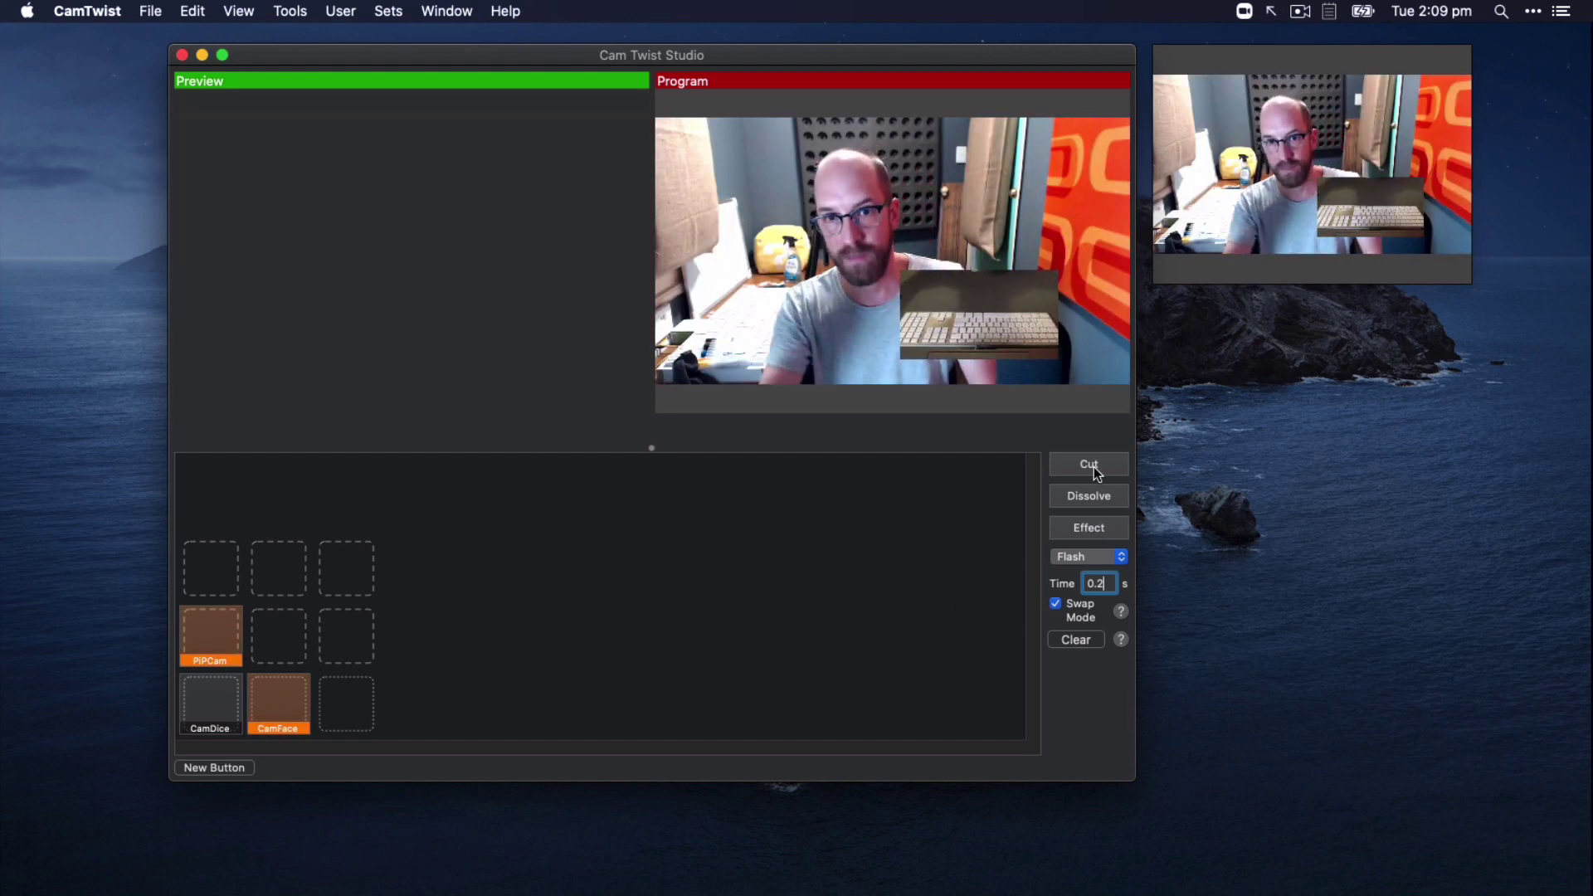
pyautogui.click(211, 712)
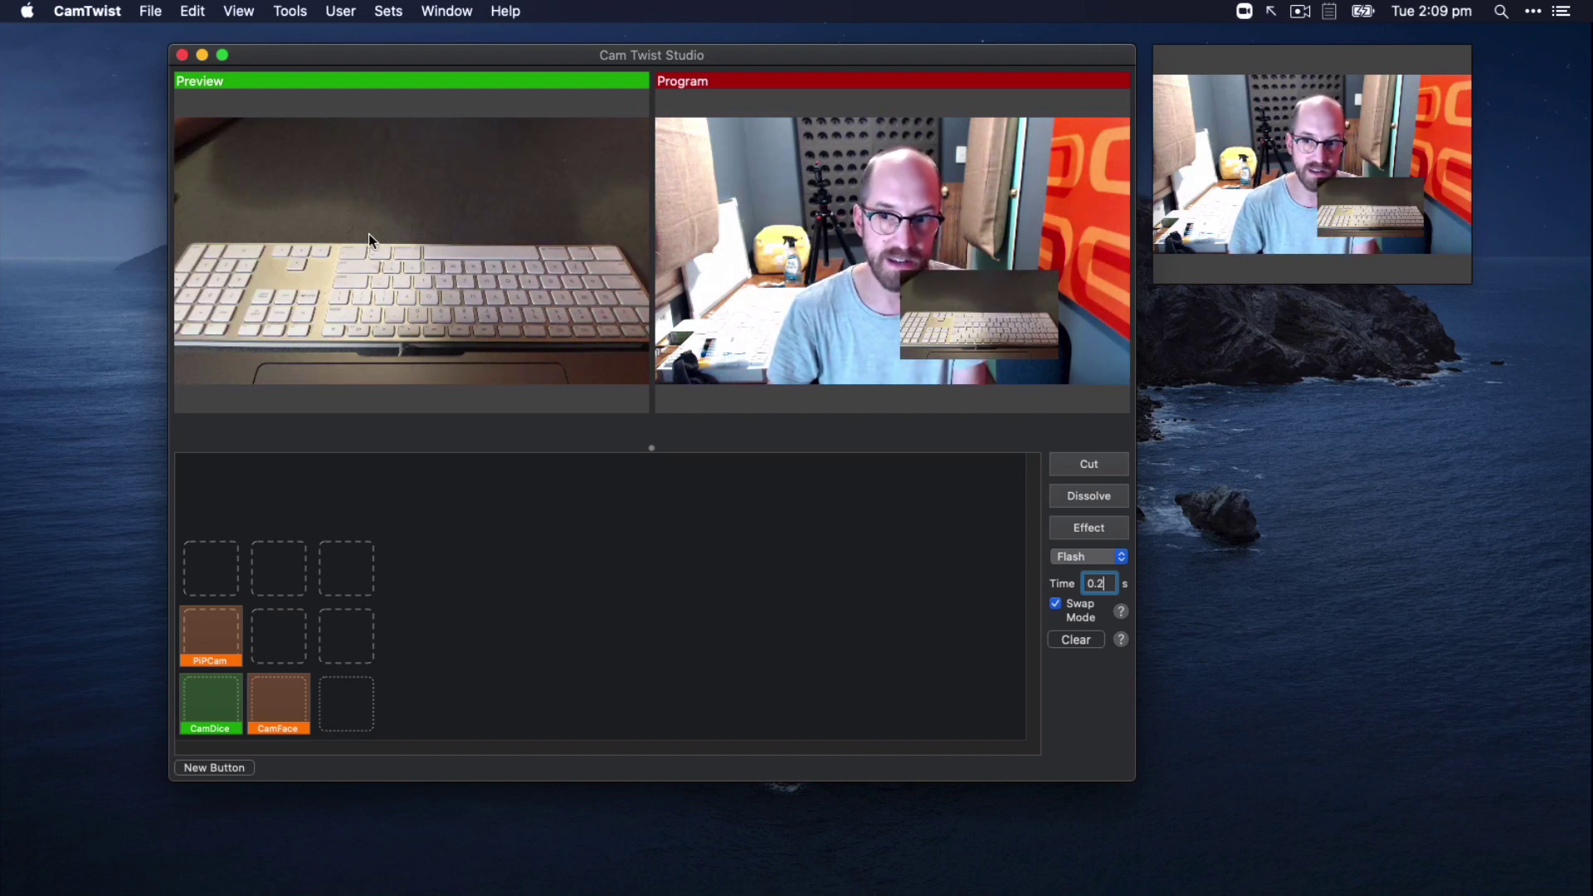
pyautogui.click(1085, 470)
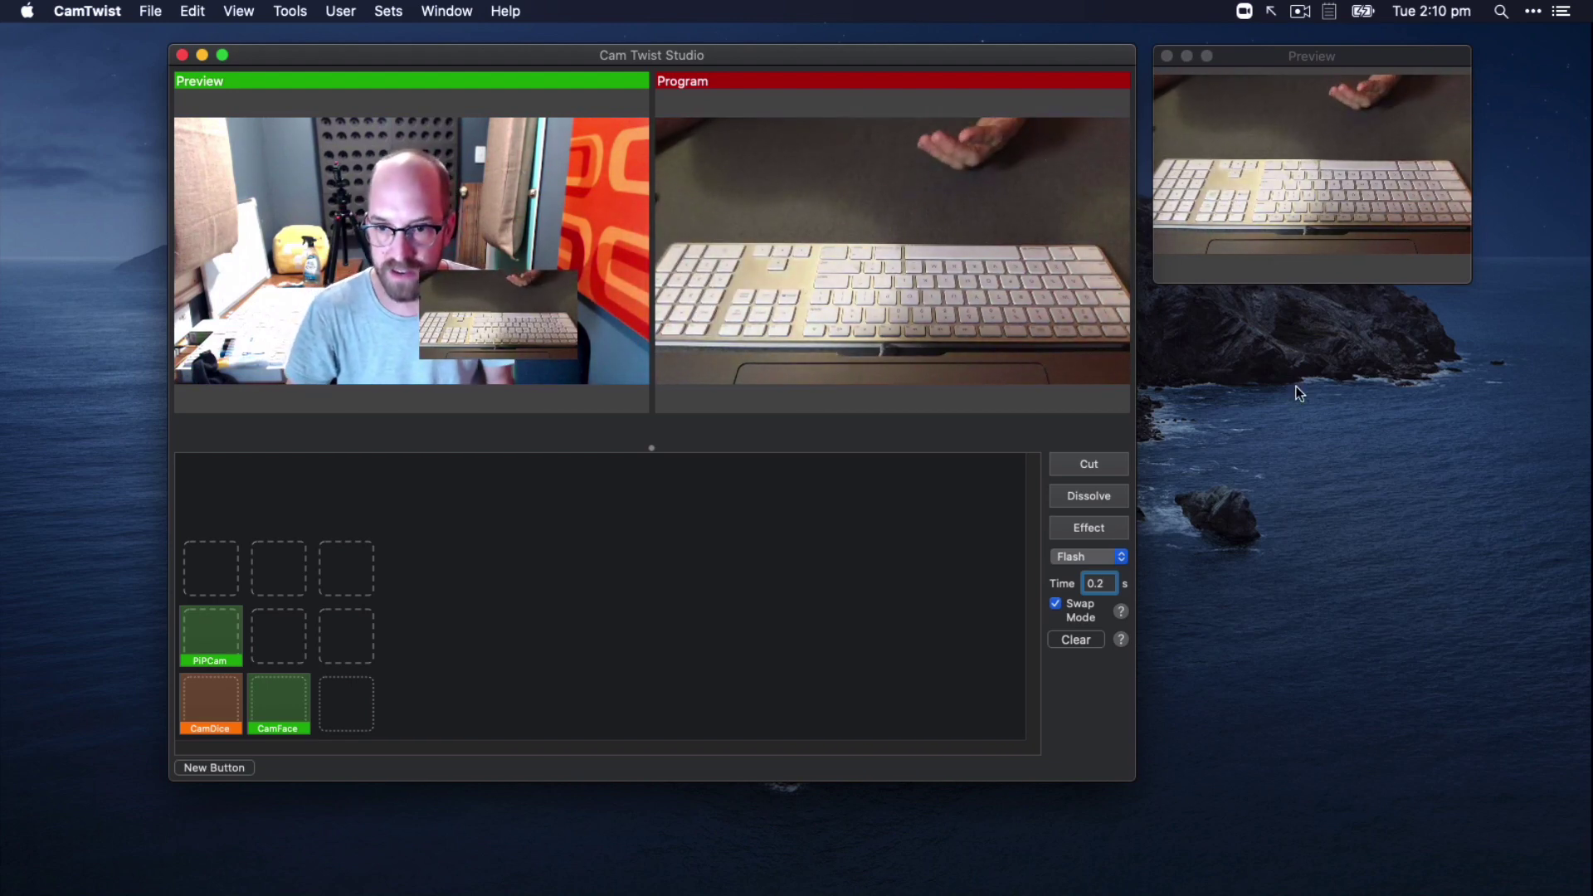
# Cut repeatedly between the CamDice keyboard and PIPCam face shots, finishing on PIPCam
pyautogui.click(1056, 603)
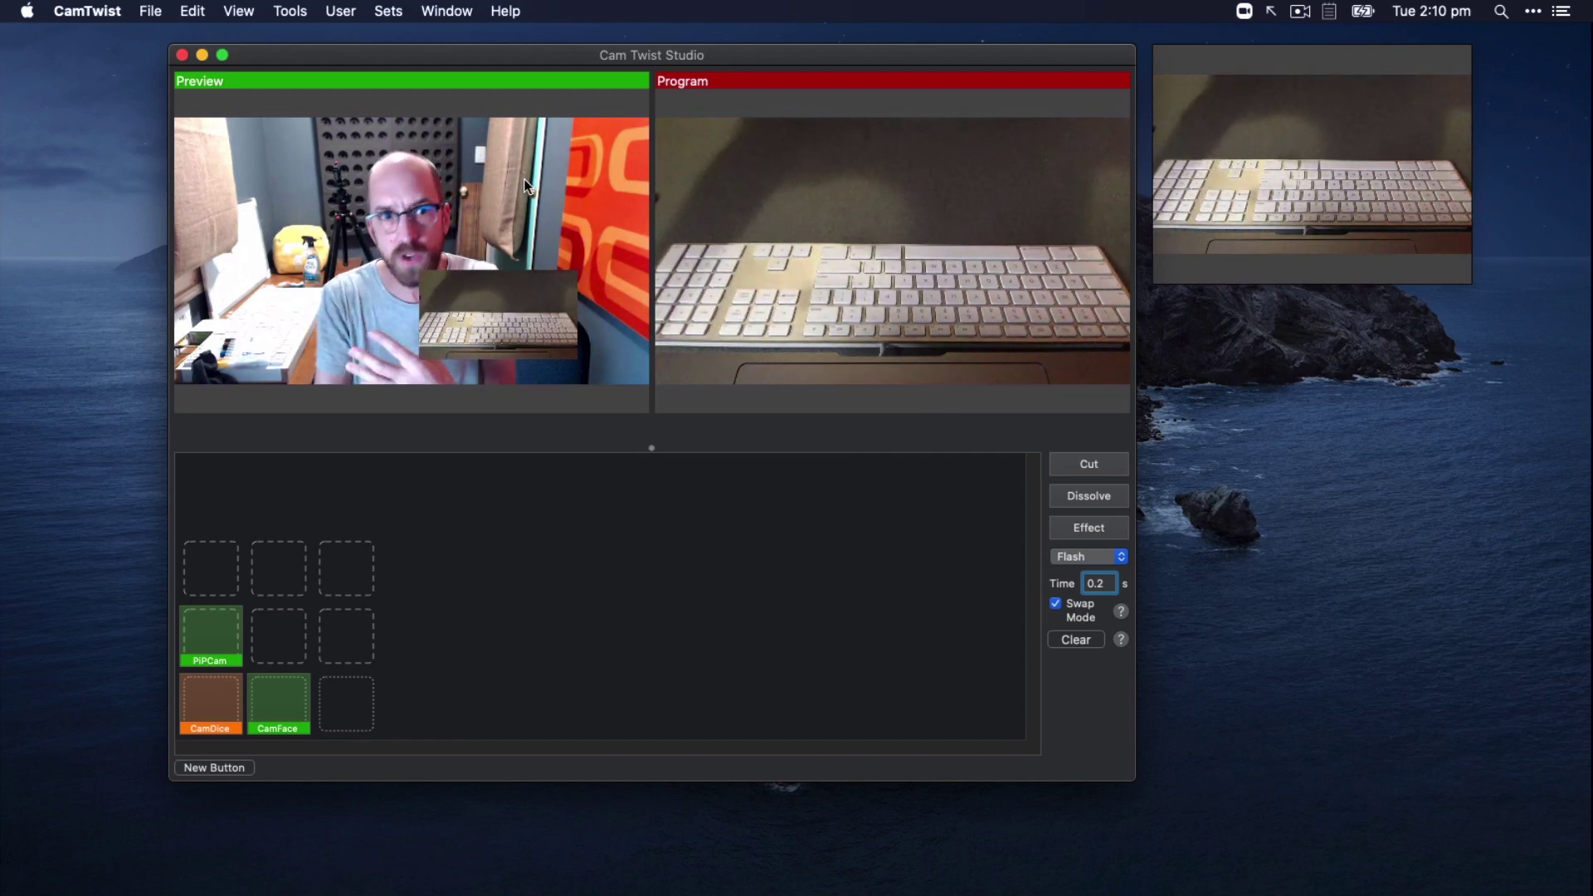
pyautogui.click(1086, 470)
pyautogui.click(1091, 469)
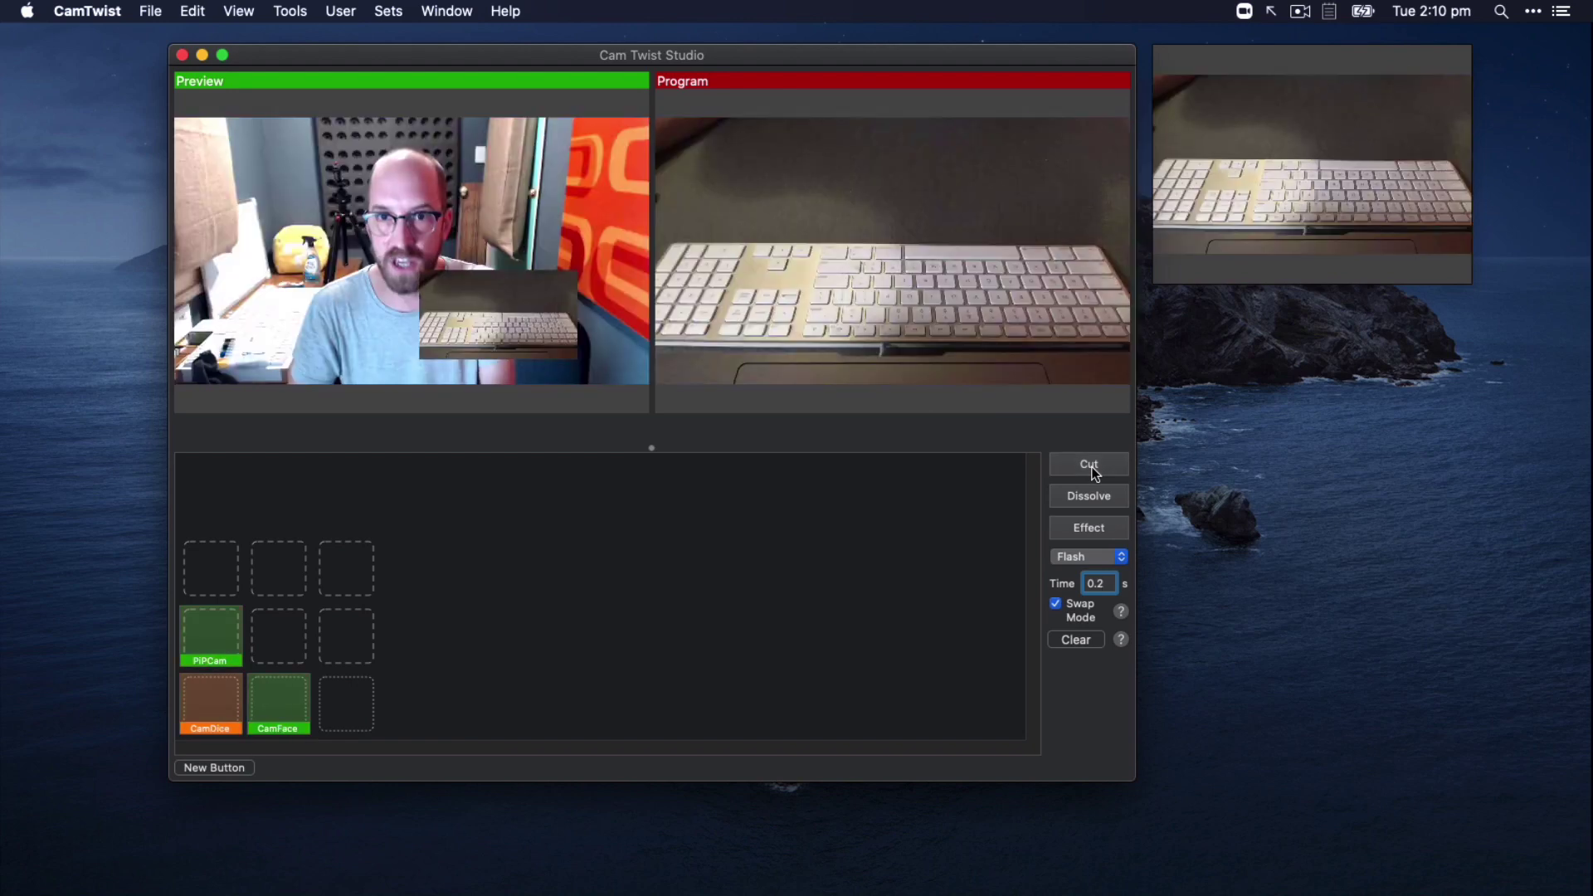
pyautogui.click(1091, 470)
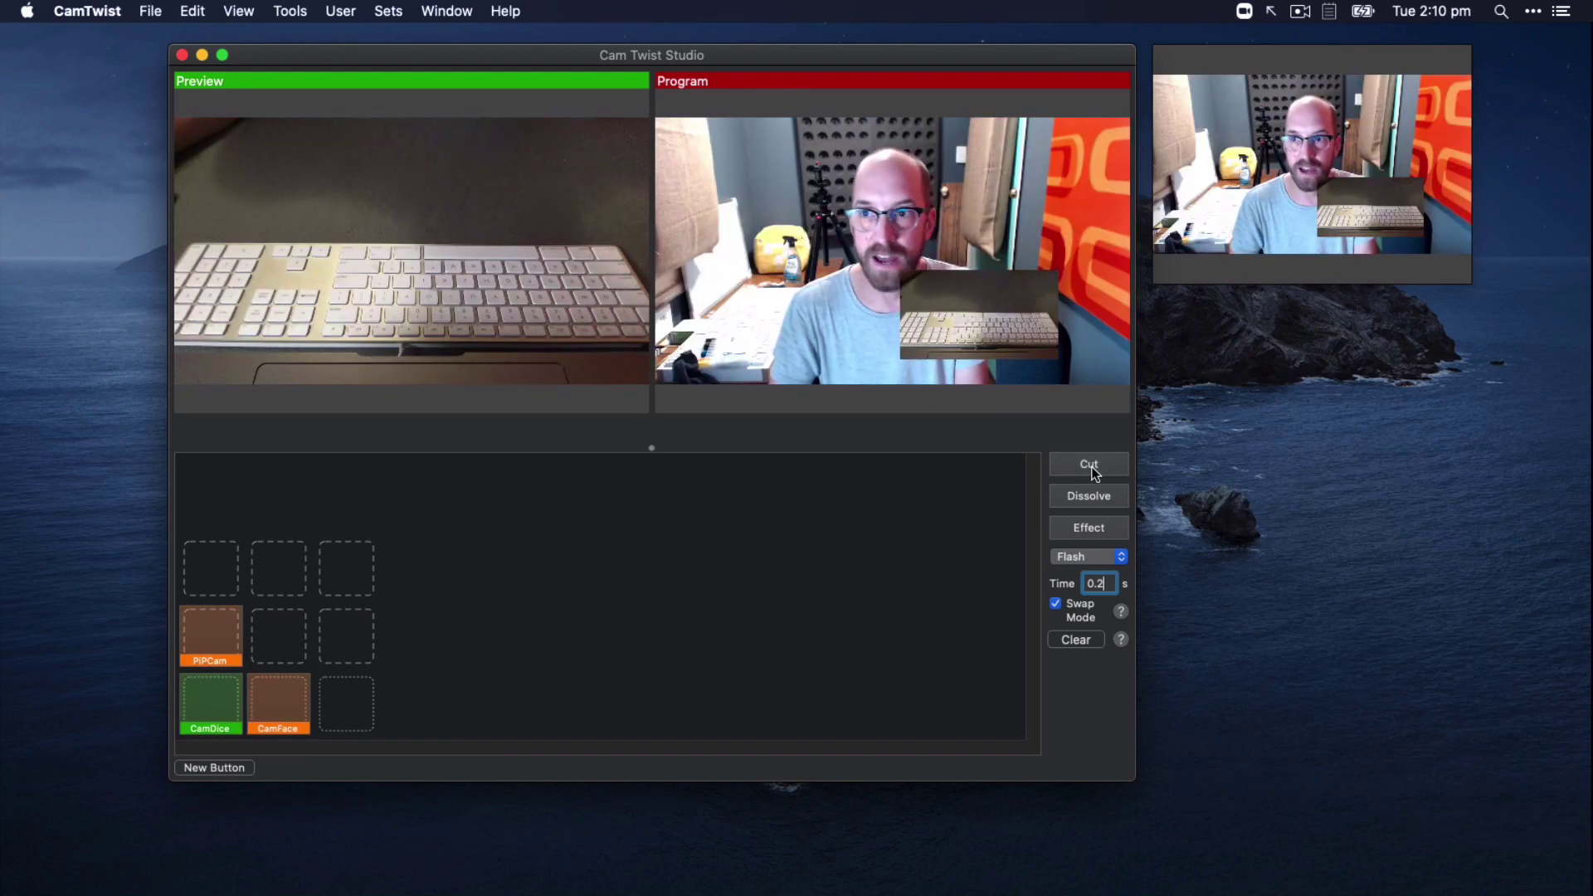
pyautogui.moveTo(1331, 56)
pyautogui.mouseDown()
pyautogui.moveTo(1347, 60)
pyautogui.moveTo(1331, 63)
pyautogui.mouseUp()
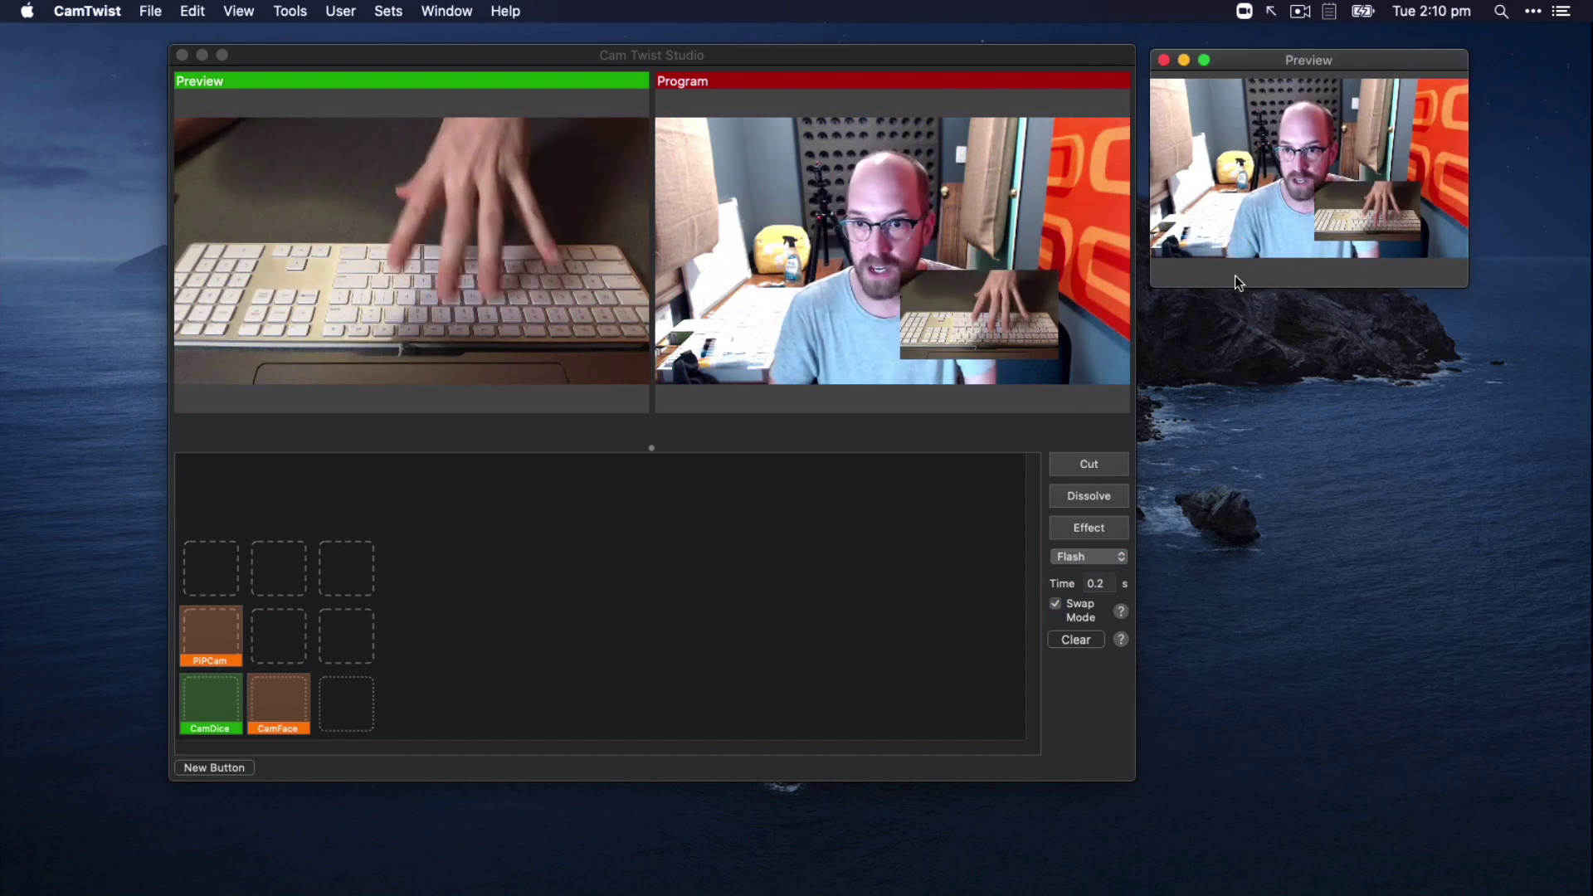
pyautogui.click(1098, 463)
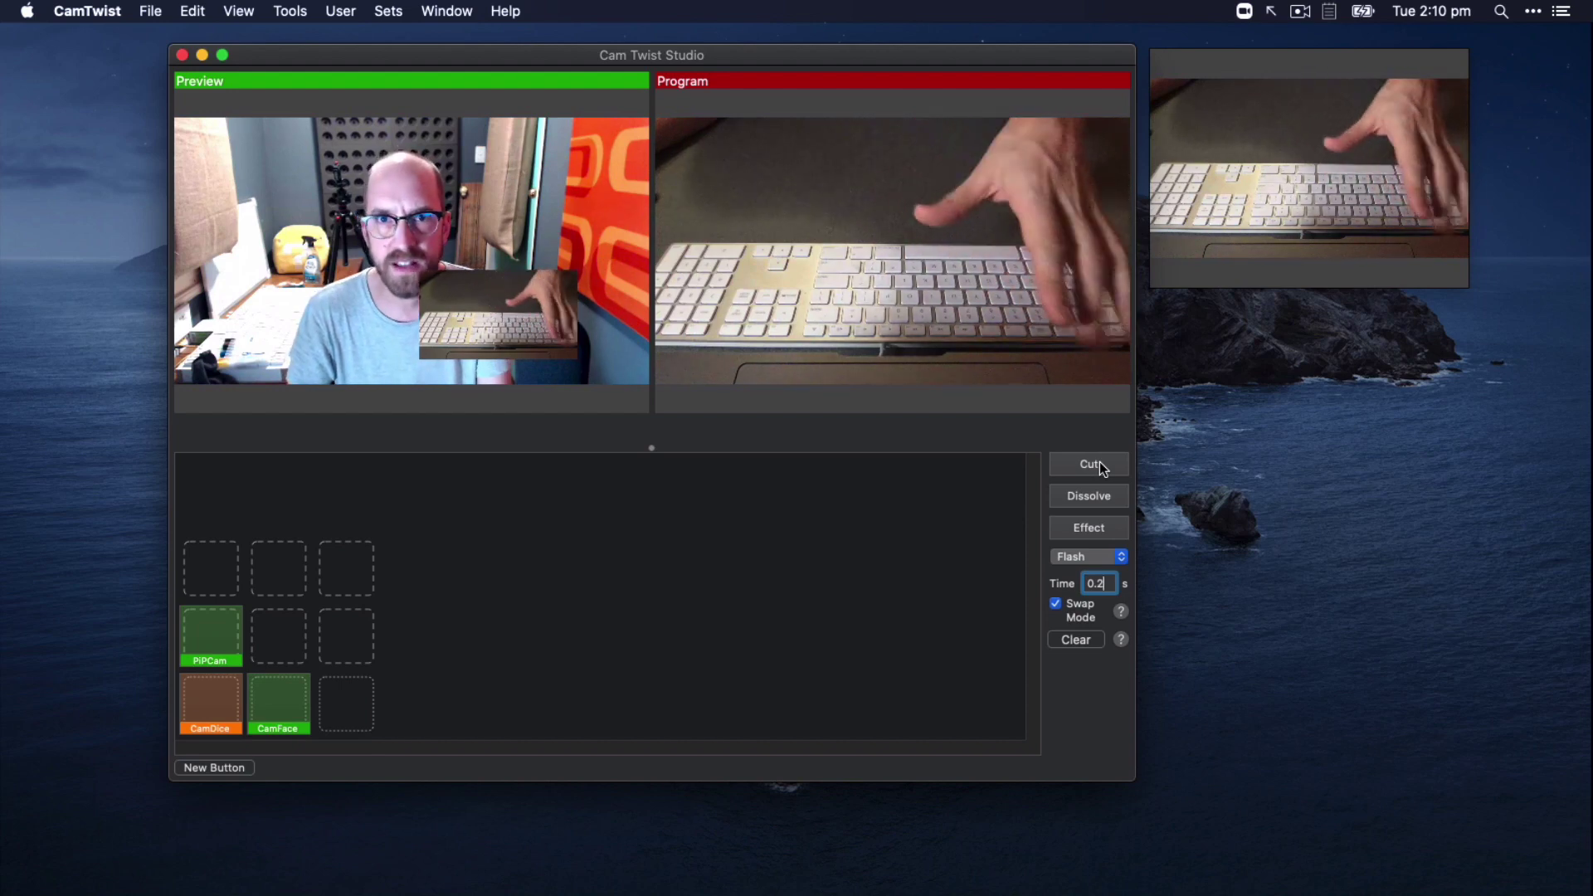
pyautogui.click(1099, 463)
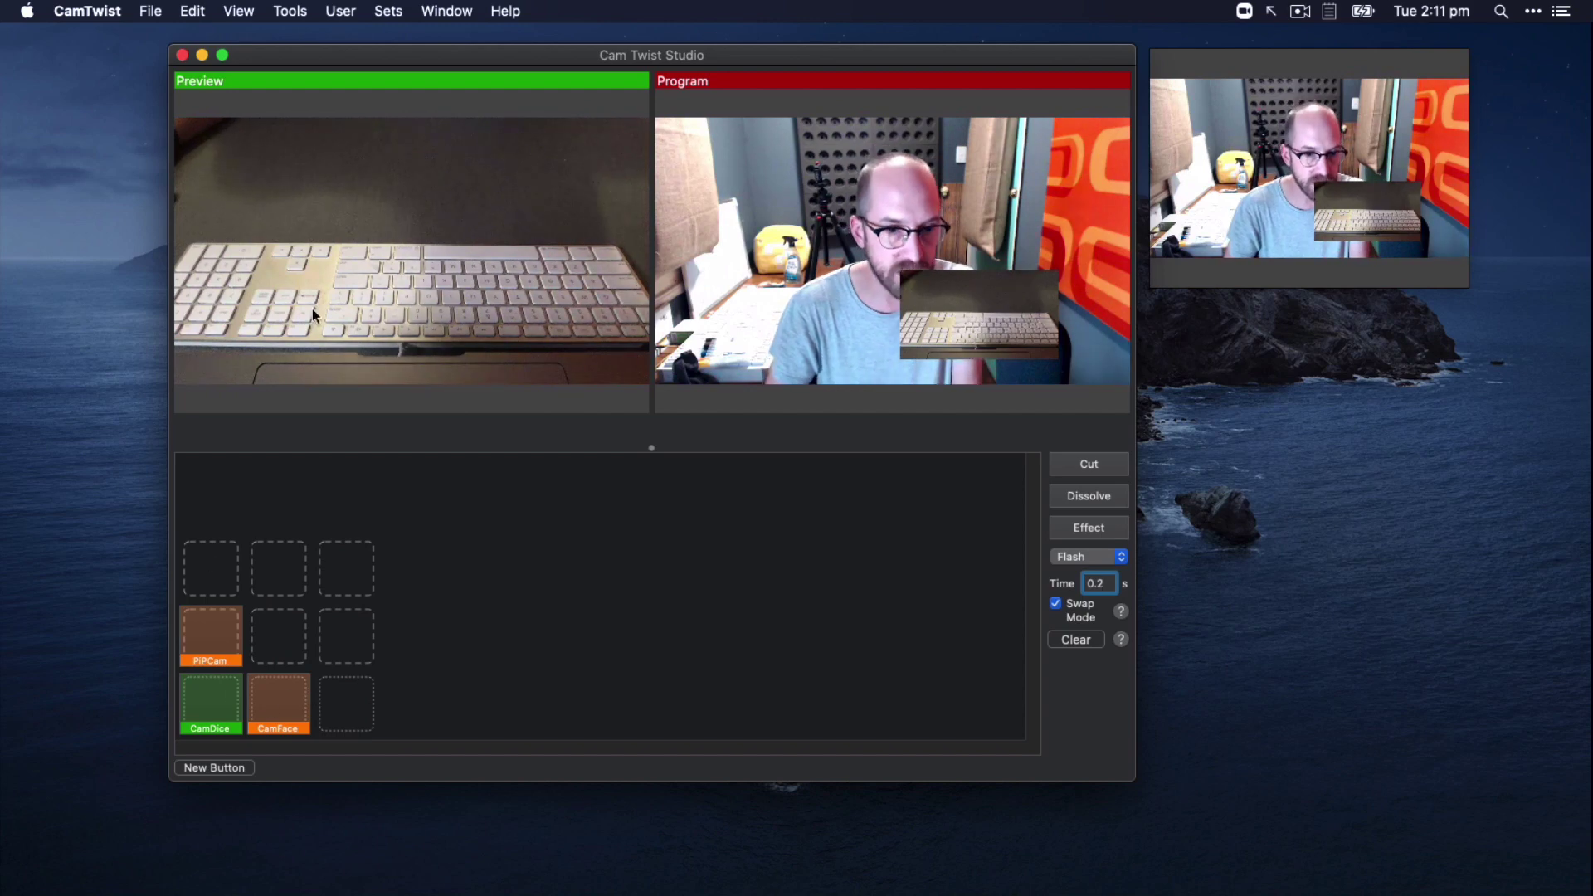
# Cut to the CamDice keyboard shot, then Dissolve back to the PIPCam face with inset
pyautogui.click(1110, 465)
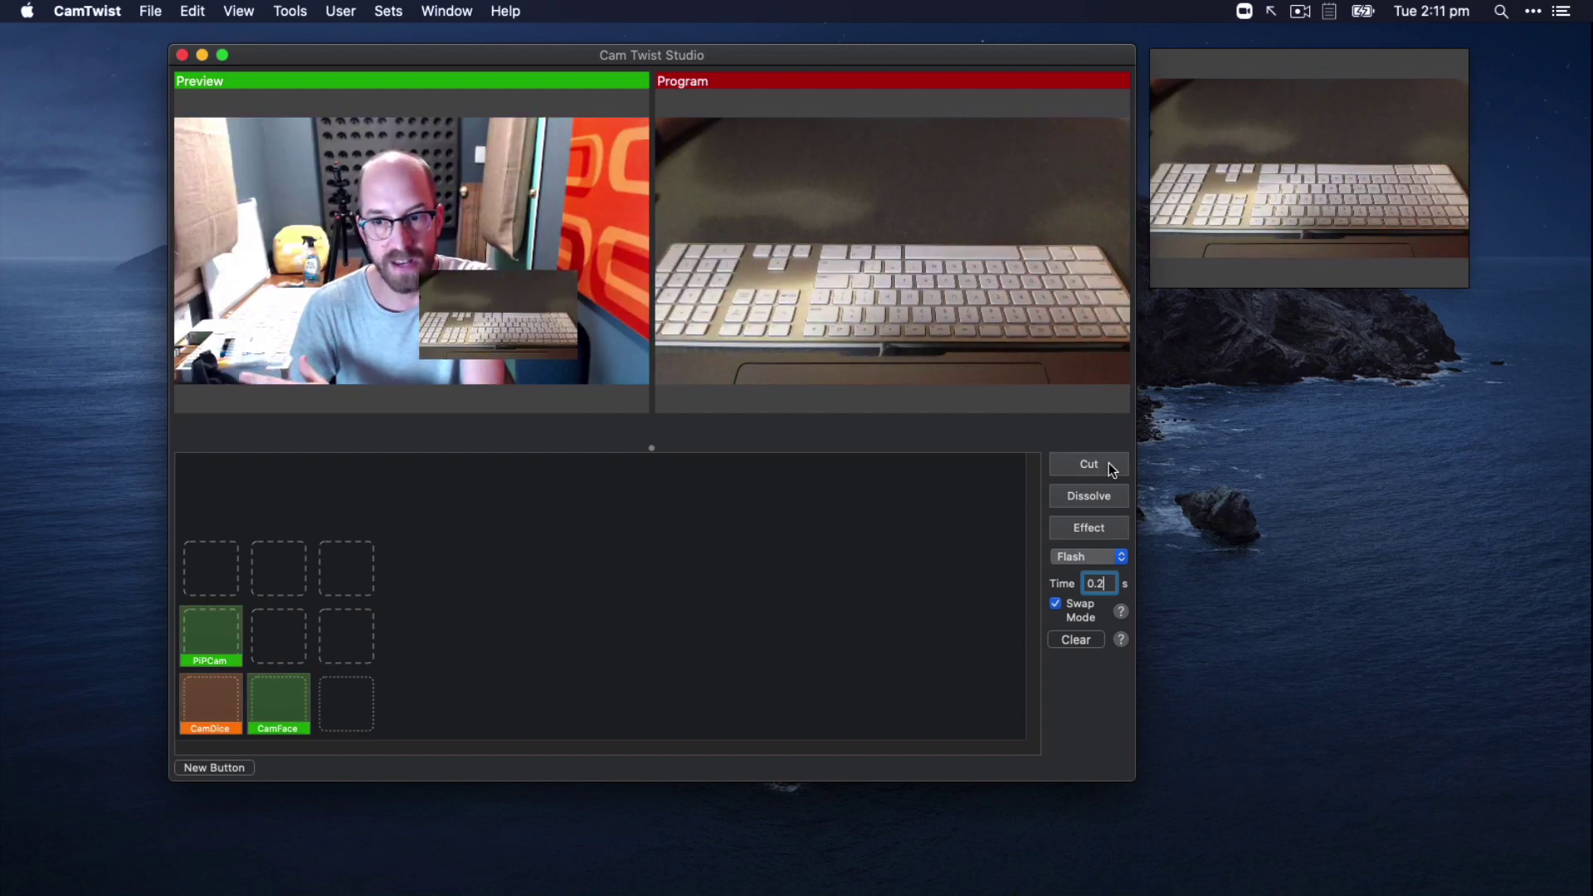
pyautogui.click(1109, 497)
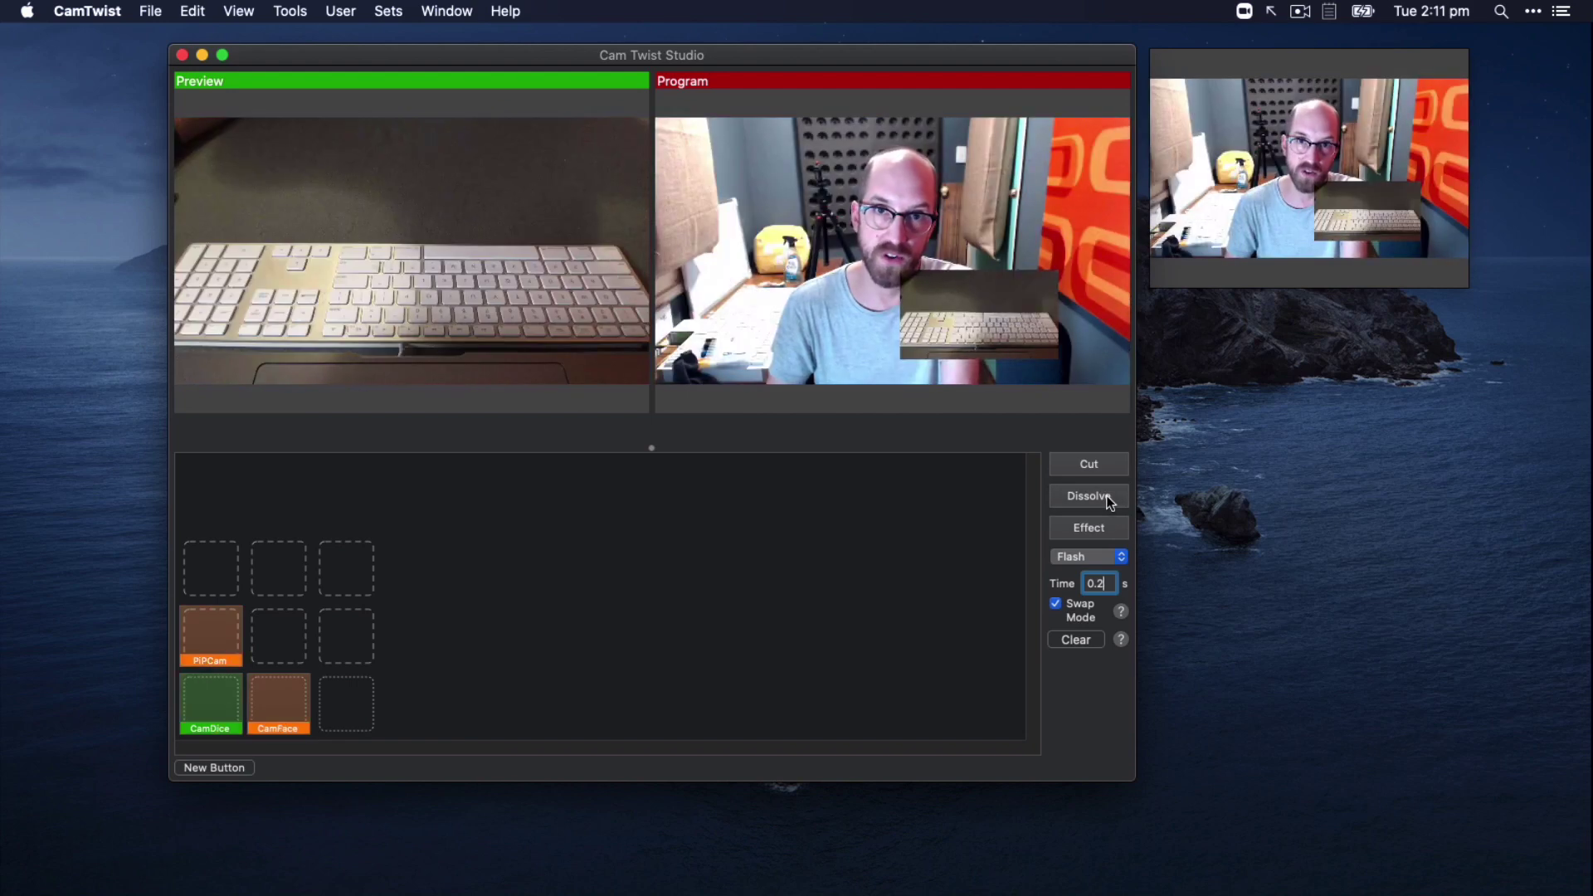